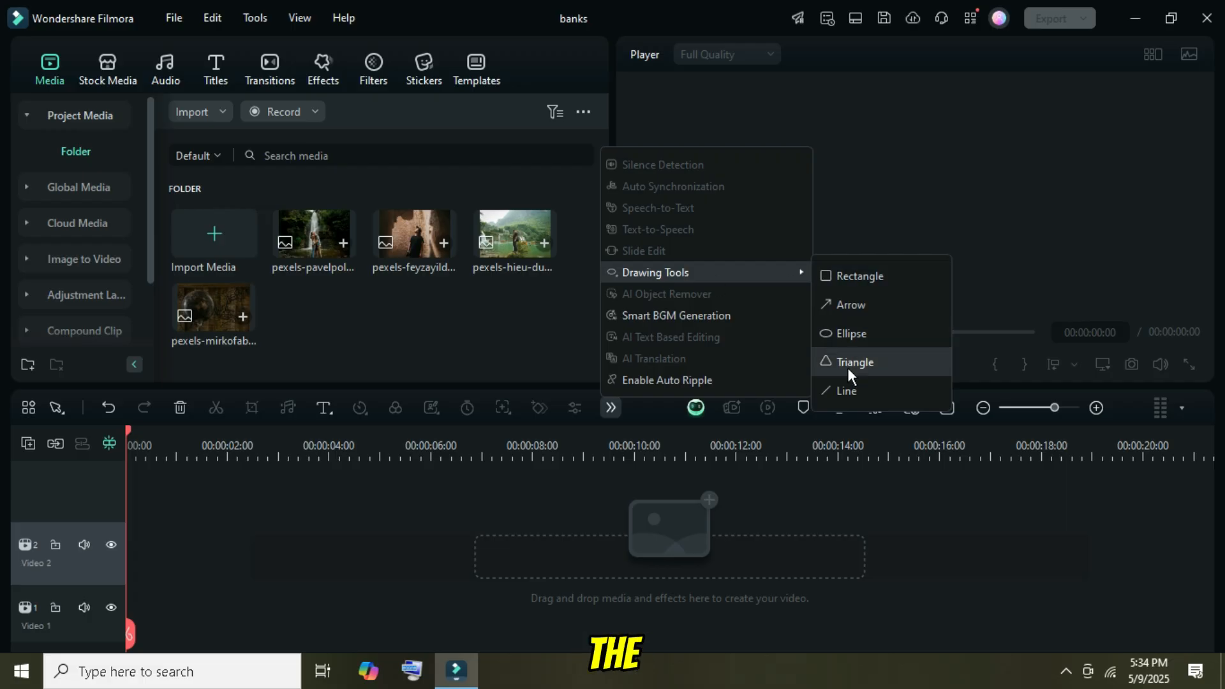
Draw a horizontal line across the full width of the frame and extend its clip to 10 seconds.
{"action": "left_click", "coordinate": [849, 391]}
{"action": "left_click_drag", "start_coordinate": [699, 190], "coordinate": [1129, 189]}
{"action": "scroll", "coordinate": [338, 542], "scroll_direction": "down", "scroll_amount": 2}
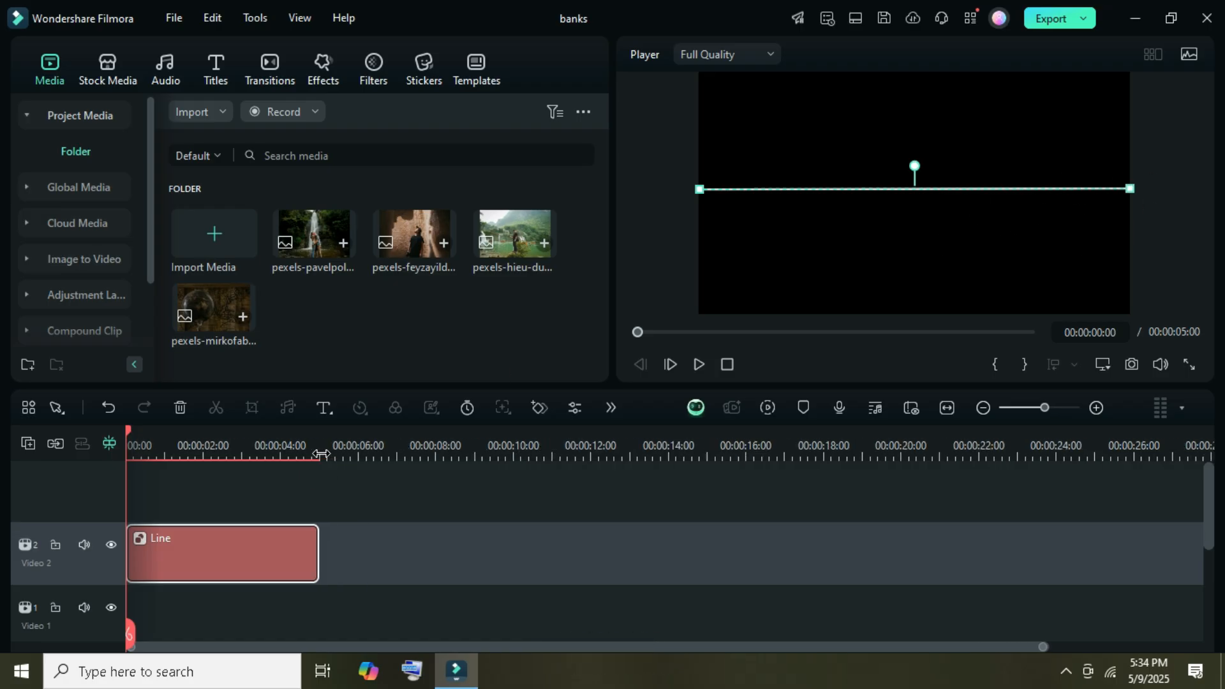
{"action": "left_click_drag", "start_coordinate": [321, 545], "coordinate": [518, 554]}
Set the line's scale to 100.42 % and position to X -1052, Y -200 px, and reset its rotation.
{"action": "double_click", "coordinate": [281, 559]}
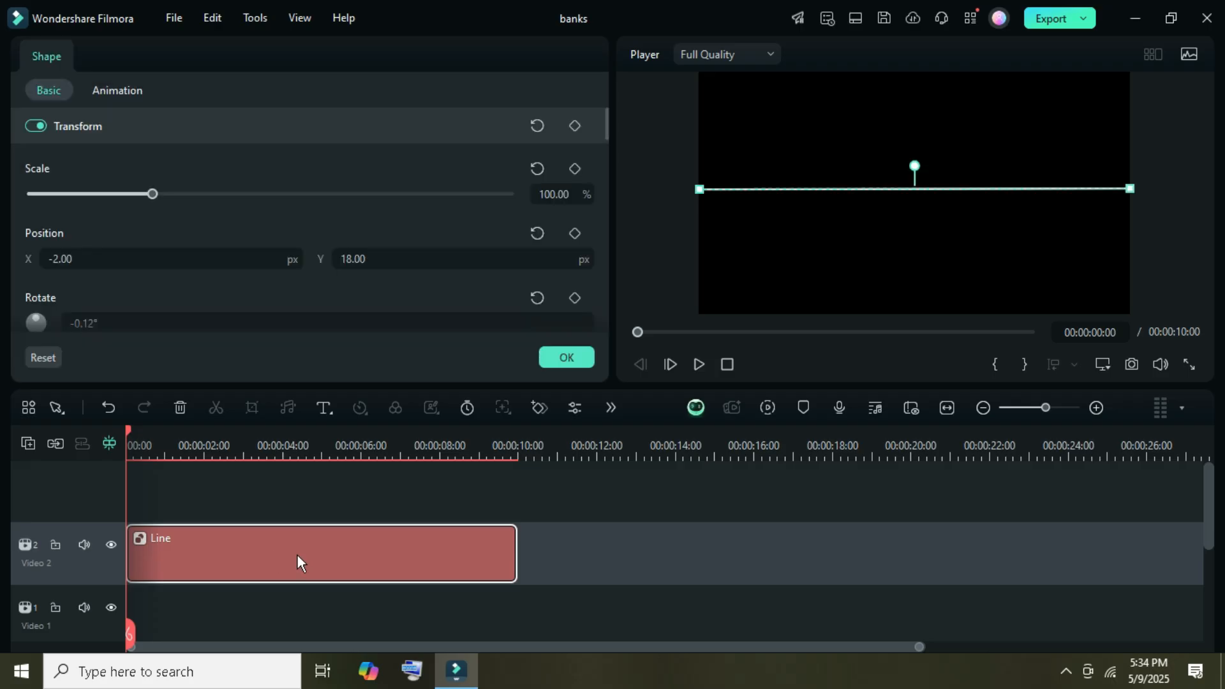
{"action": "left_click", "coordinate": [554, 191]}
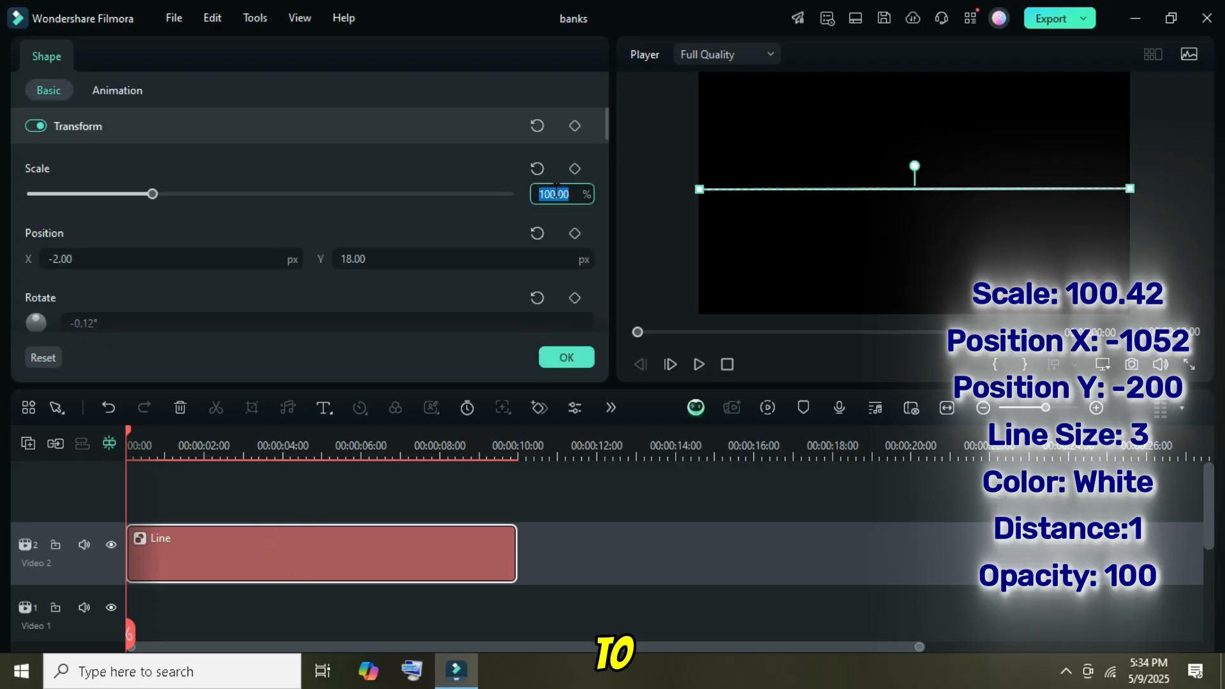
{"action": "type", "text": "100"}
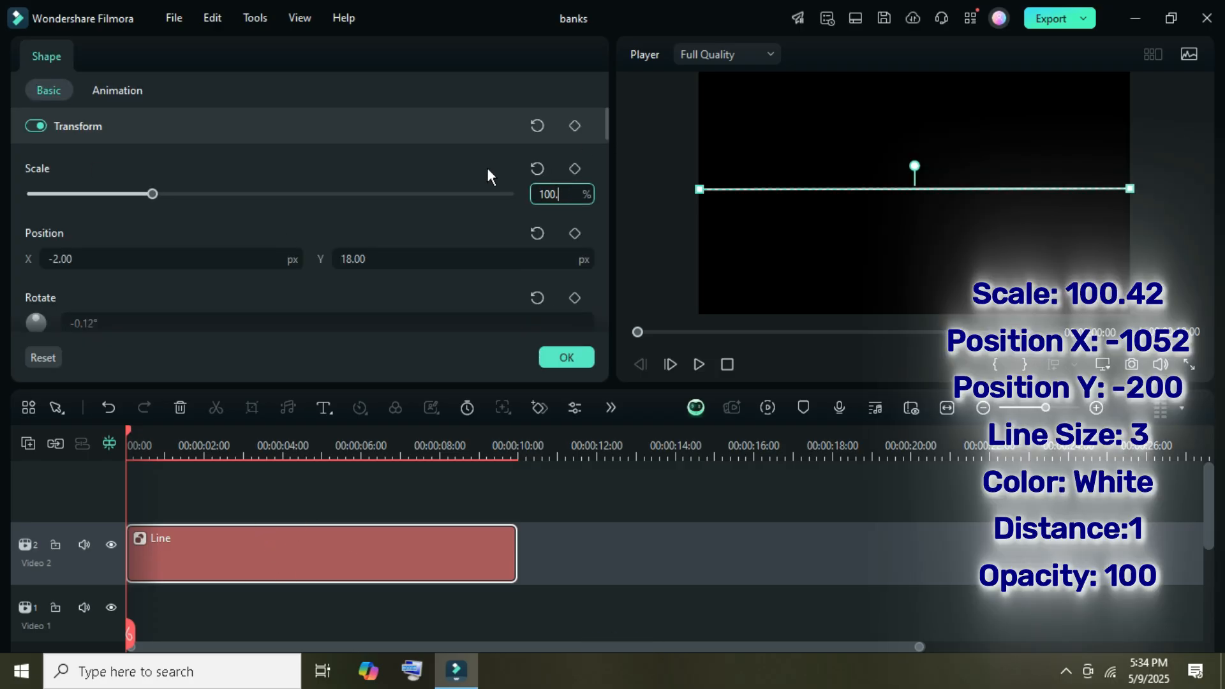
{"action": "left_click", "coordinate": [75, 261]}
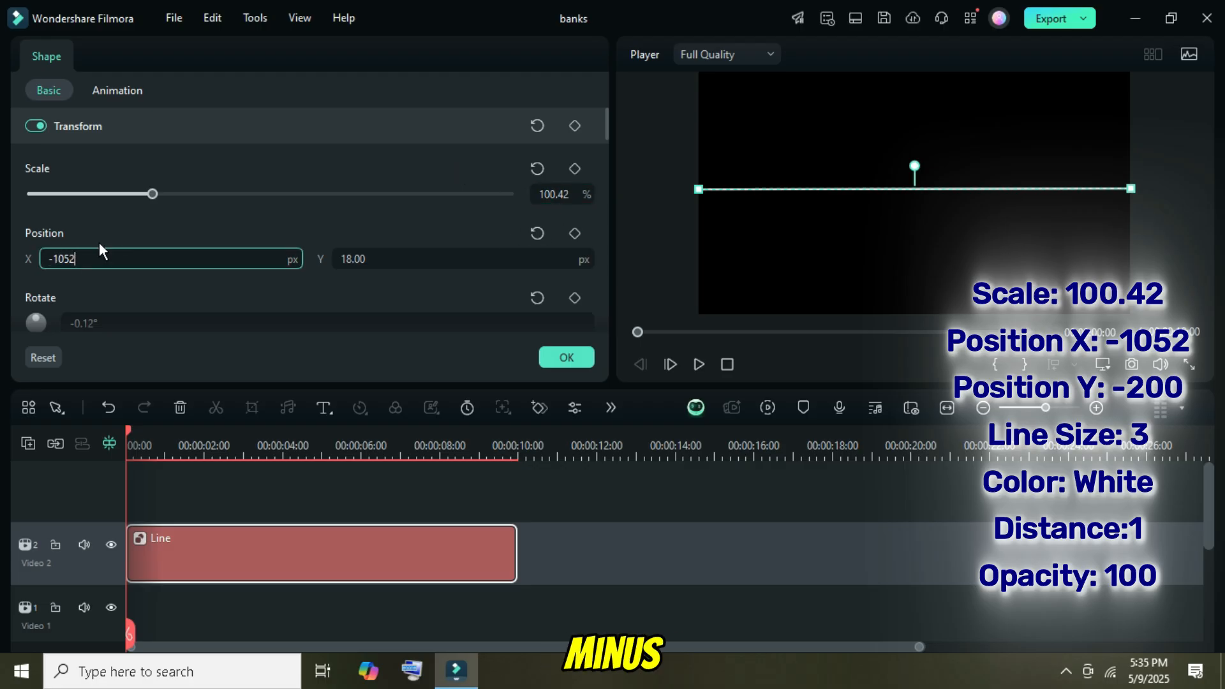
{"action": "left_click", "coordinate": [356, 259]}
{"action": "type", "text": "-200"}
{"action": "left_click", "coordinate": [381, 228]}
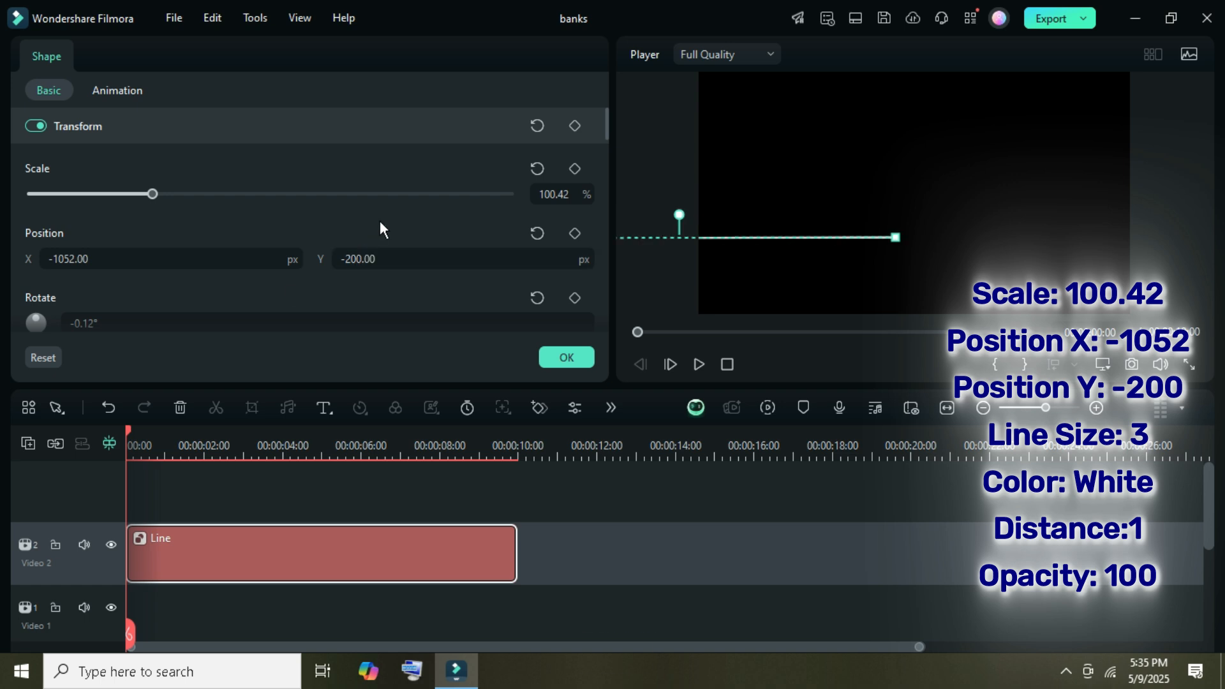
{"action": "left_click_drag", "start_coordinate": [607, 117], "coordinate": [606, 131]}
{"action": "left_click", "coordinate": [537, 241]}
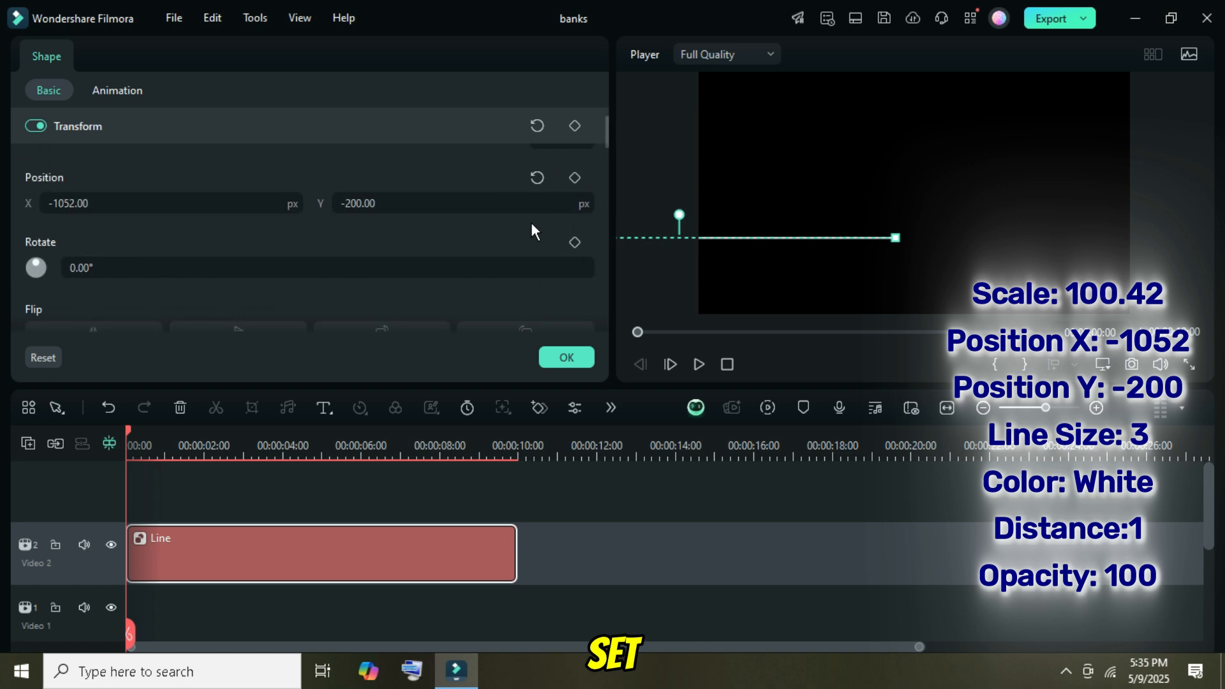
Set the line's color to white and its line size to 3.
{"action": "left_click_drag", "start_coordinate": [603, 126], "coordinate": [607, 187]}
{"action": "left_click", "coordinate": [44, 270]}
{"action": "left_click", "coordinate": [38, 419]}
{"action": "type", "text": "3"}
{"action": "left_click", "coordinate": [488, 223]}
Enable the line's drop shadow and set the shadow color to white.
{"action": "left_click_drag", "start_coordinate": [605, 185], "coordinate": [610, 280]}
{"action": "left_click", "coordinate": [36, 198]}
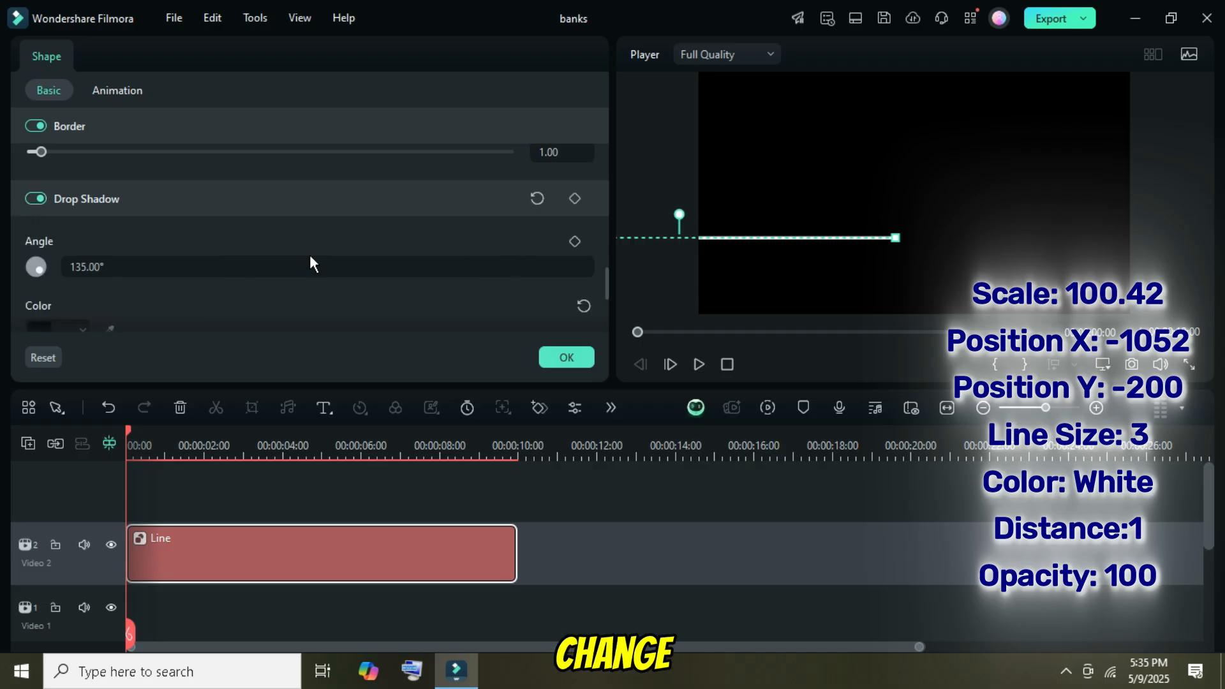
{"action": "scroll", "coordinate": [311, 257], "scroll_direction": "down", "scroll_amount": 2}
{"action": "left_click", "coordinate": [75, 224]}
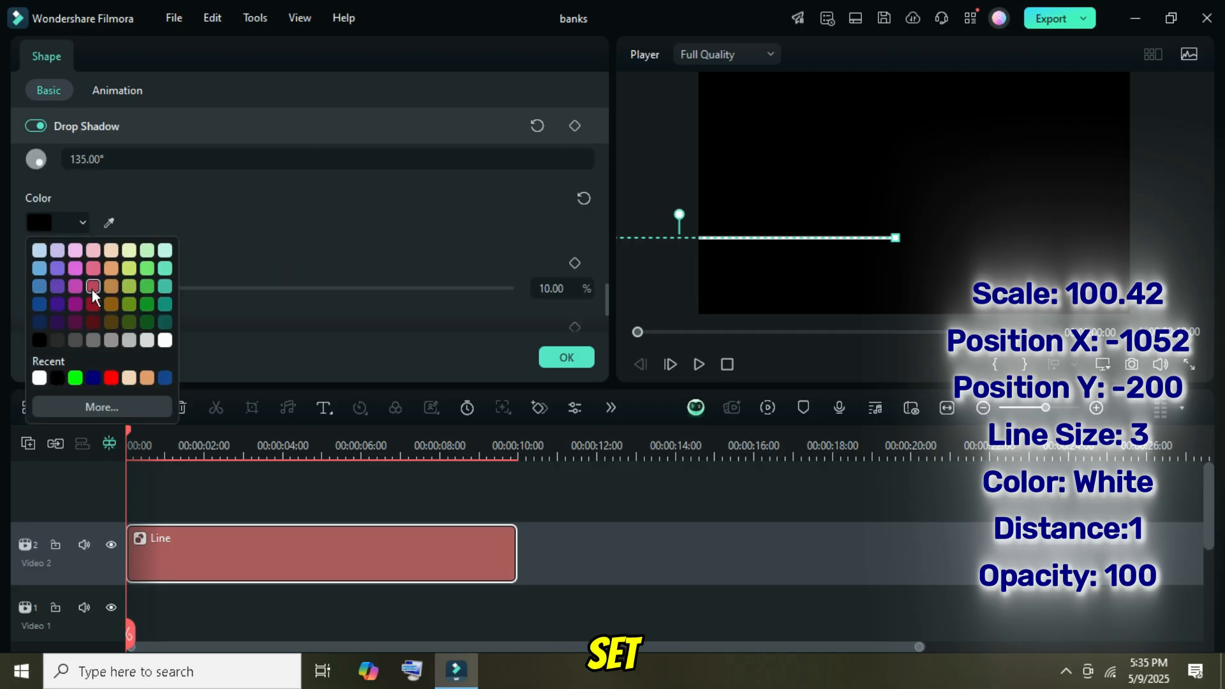
{"action": "left_click", "coordinate": [37, 377]}
Set the line's drop shadow distance to 1 % and opacity to 100 %, and accept the shape settings.
{"action": "scroll", "coordinate": [419, 217], "scroll_direction": "down", "scroll_amount": 2}
{"action": "scroll", "coordinate": [420, 217], "scroll_direction": "down", "scroll_amount": 2}
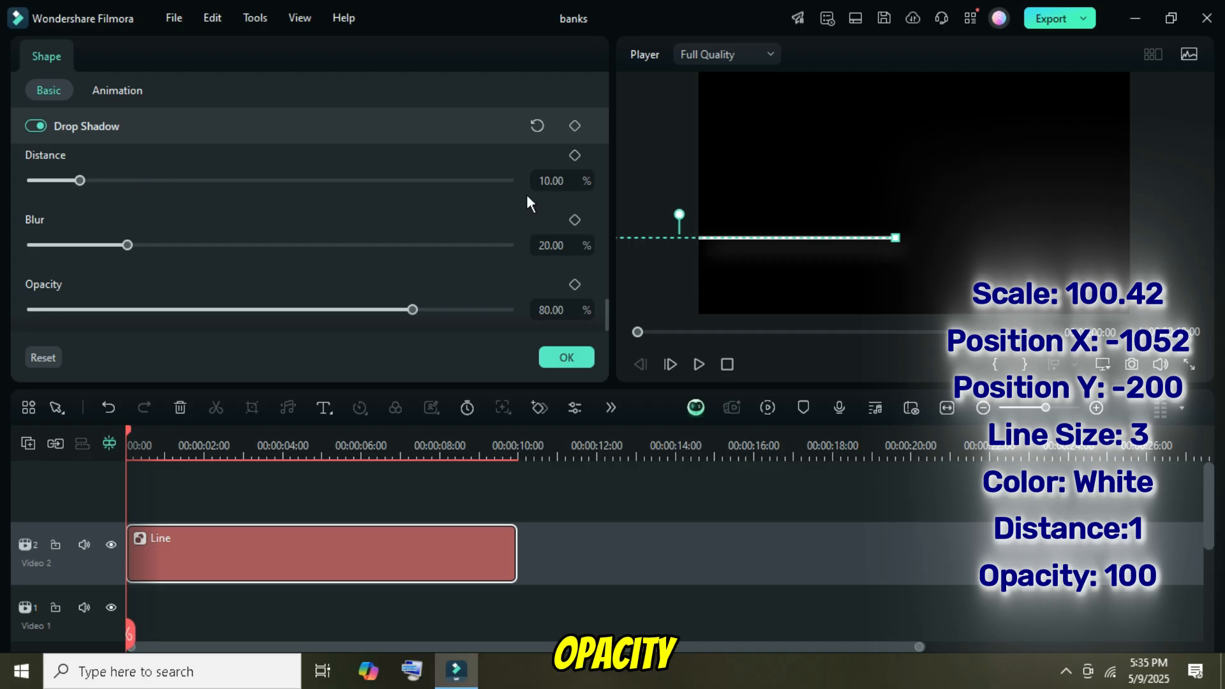
{"action": "type", "text": "1"}
{"action": "key", "text": "Return"}
{"action": "left_click", "coordinate": [553, 309]}
{"action": "type", "text": "100"}
{"action": "key", "text": "Return"}
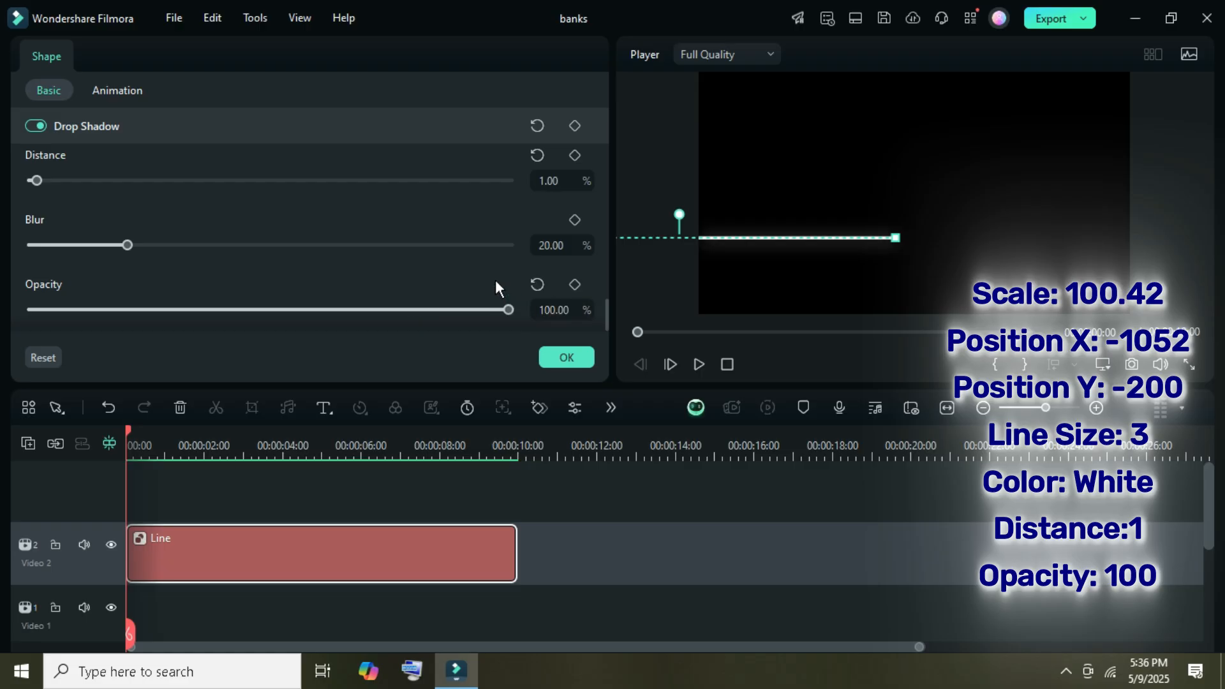
{"action": "left_click", "coordinate": [561, 355]}
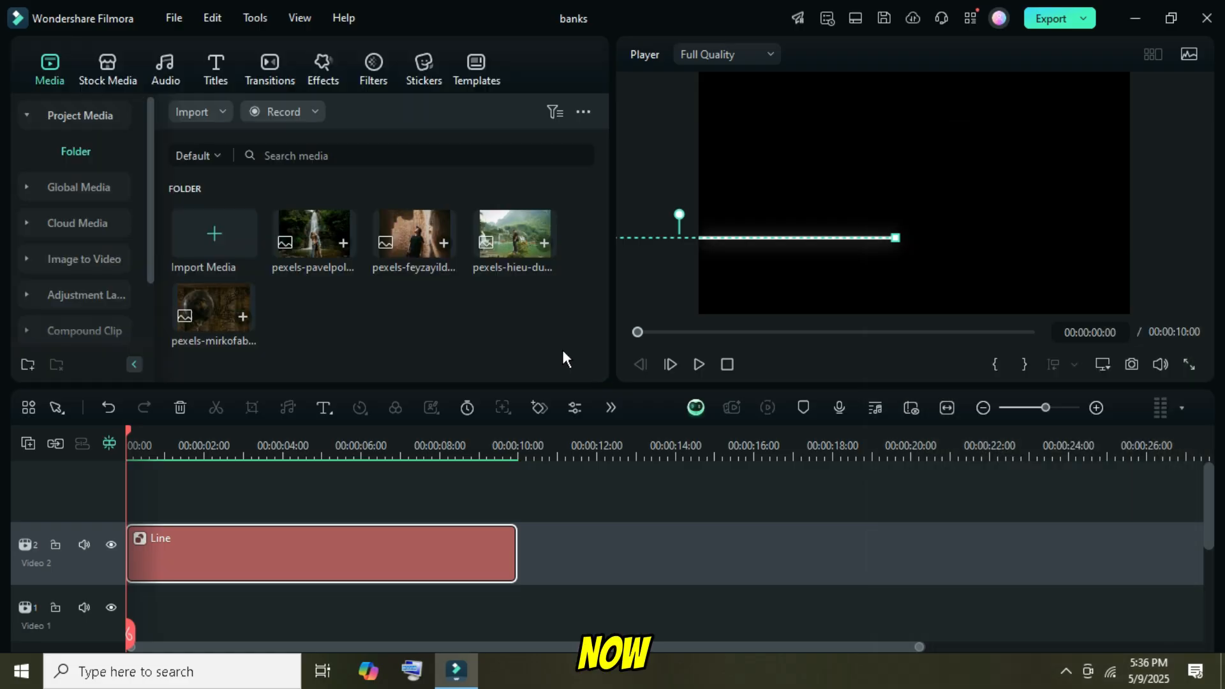
Add the Erase transition to the start of the line clip and preview it from the beginning.
{"action": "left_click", "coordinate": [270, 63]}
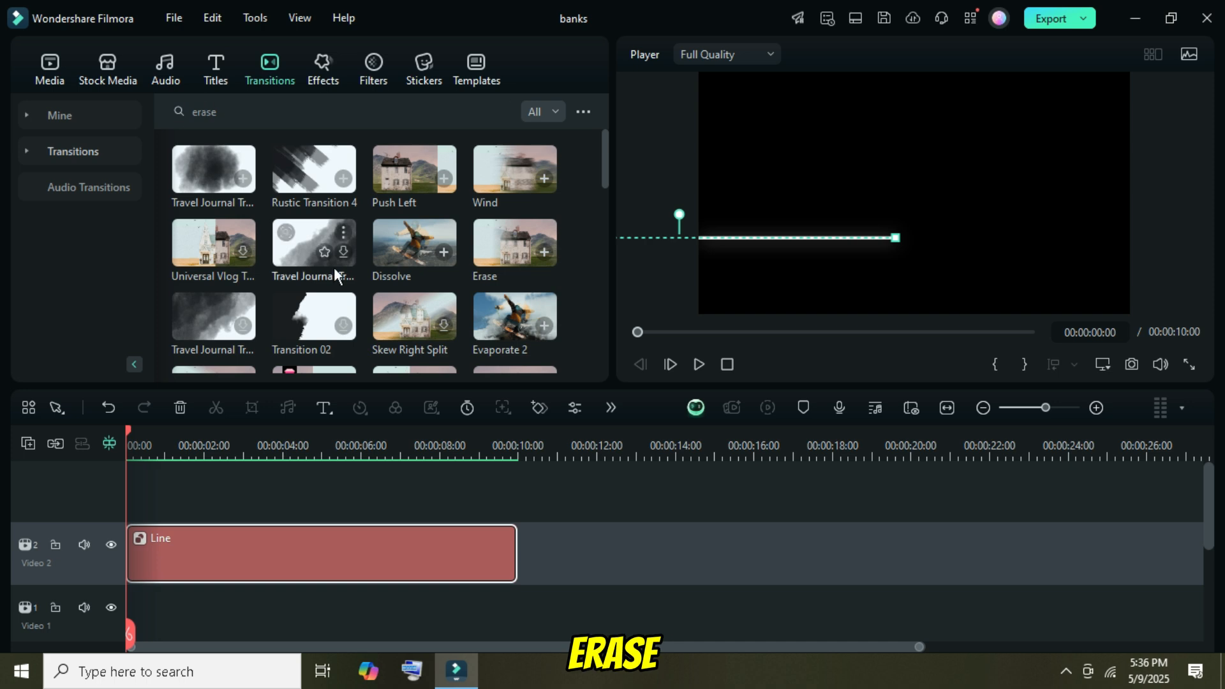
{"action": "mouse_move", "coordinate": [507, 240]}
{"action": "left_mouse_down"}
{"action": "mouse_move", "coordinate": [242, 498]}
{"action": "mouse_move", "coordinate": [151, 540]}
{"action": "left_mouse_up"}
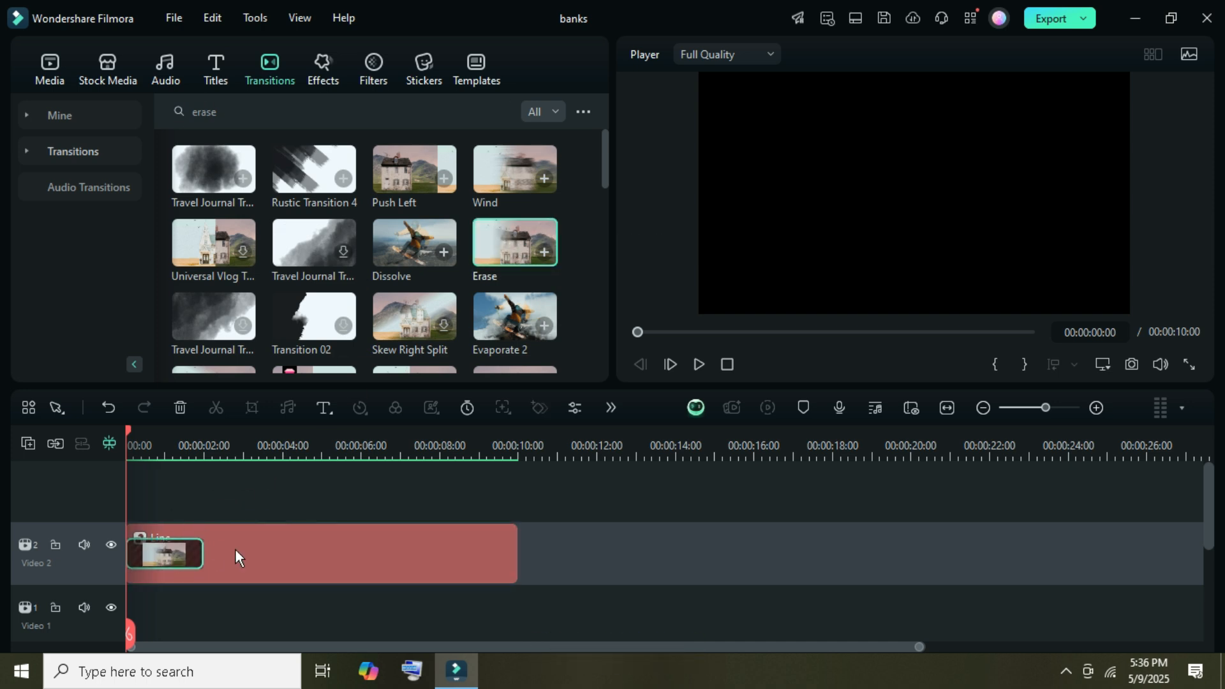
{"action": "left_click", "coordinate": [55, 75]}
{"action": "left_click", "coordinate": [698, 363]}
{"action": "key", "text": "space"}
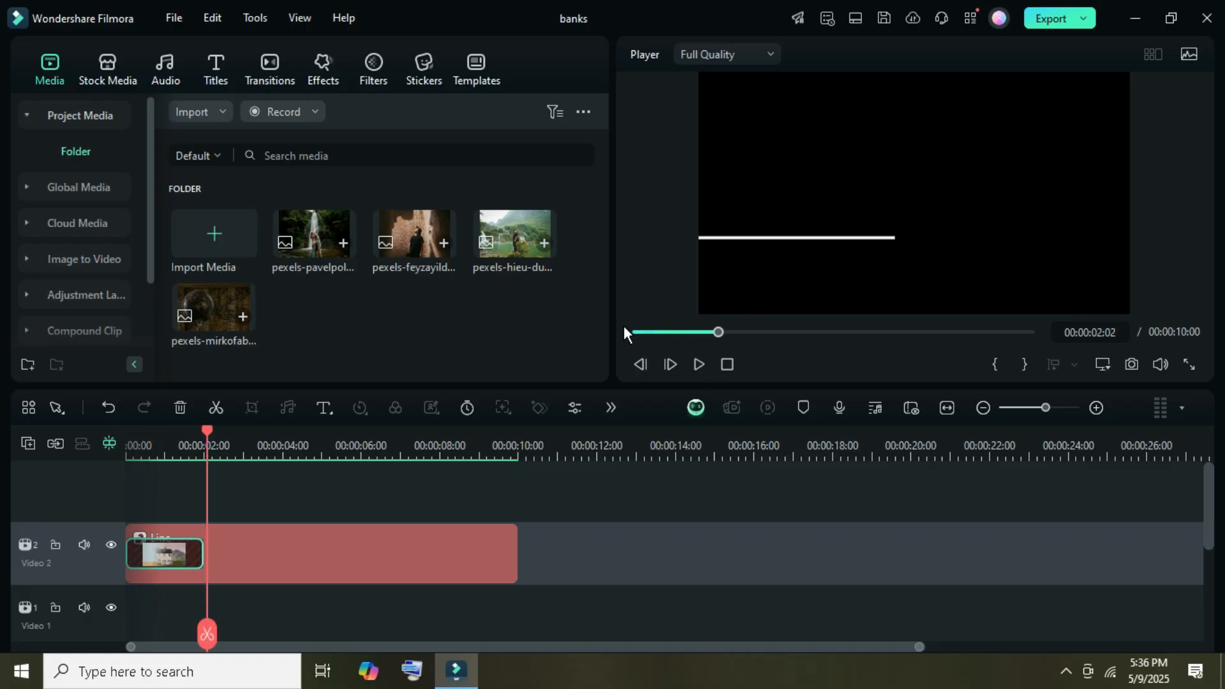
{"action": "left_click", "coordinate": [635, 333]}
Hide the Video 2 track and add a new video track above it.
{"action": "left_click", "coordinate": [112, 545]}
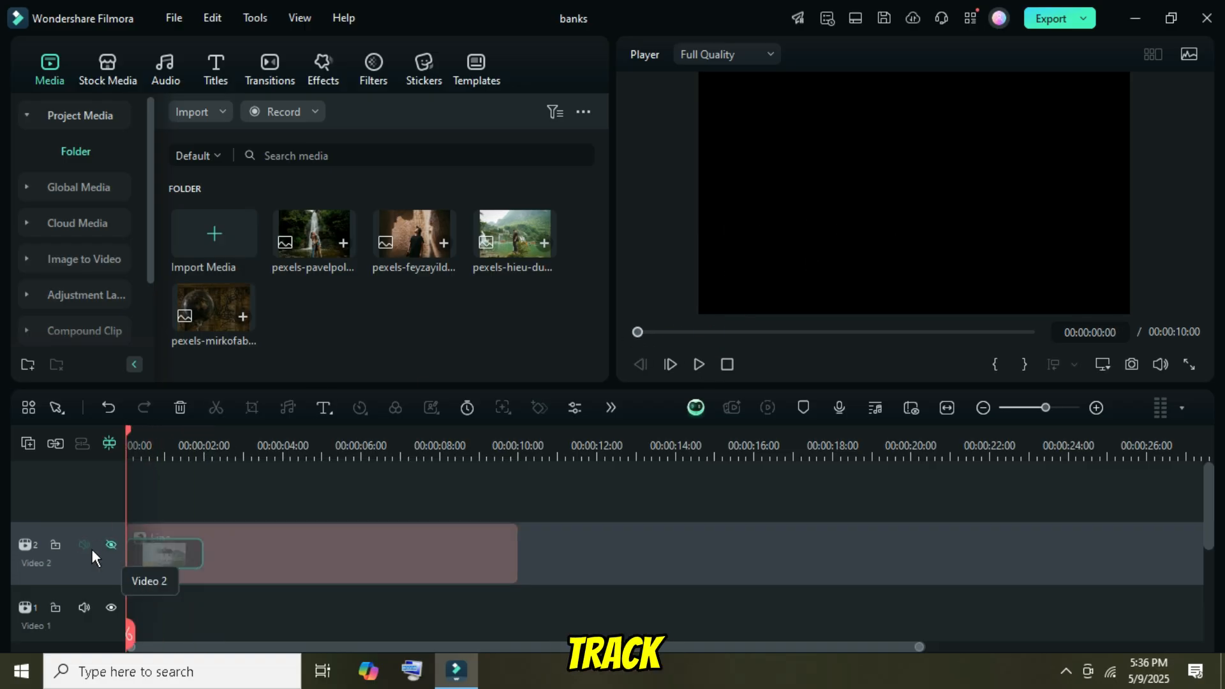
{"action": "left_click", "coordinate": [27, 444]}
{"action": "left_click", "coordinate": [58, 473]}
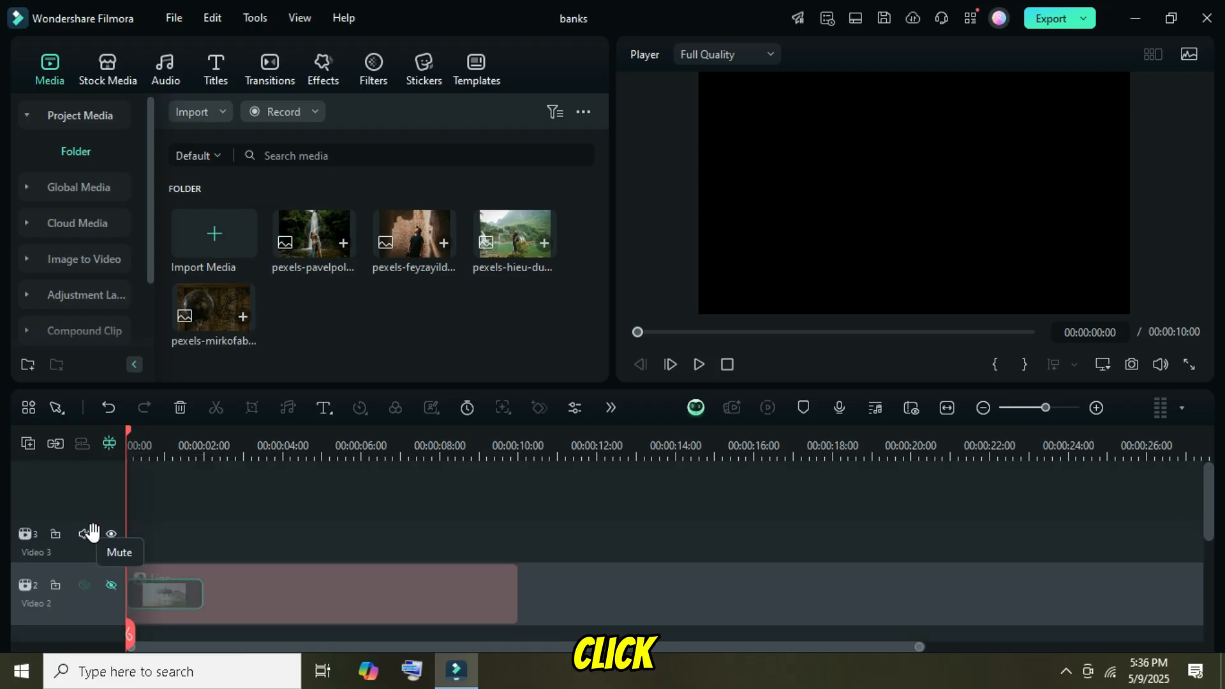
Draw an ellipse near the center of the frame on Video 3 and extend its clip to 10 seconds.
{"action": "left_click", "coordinate": [609, 407]}
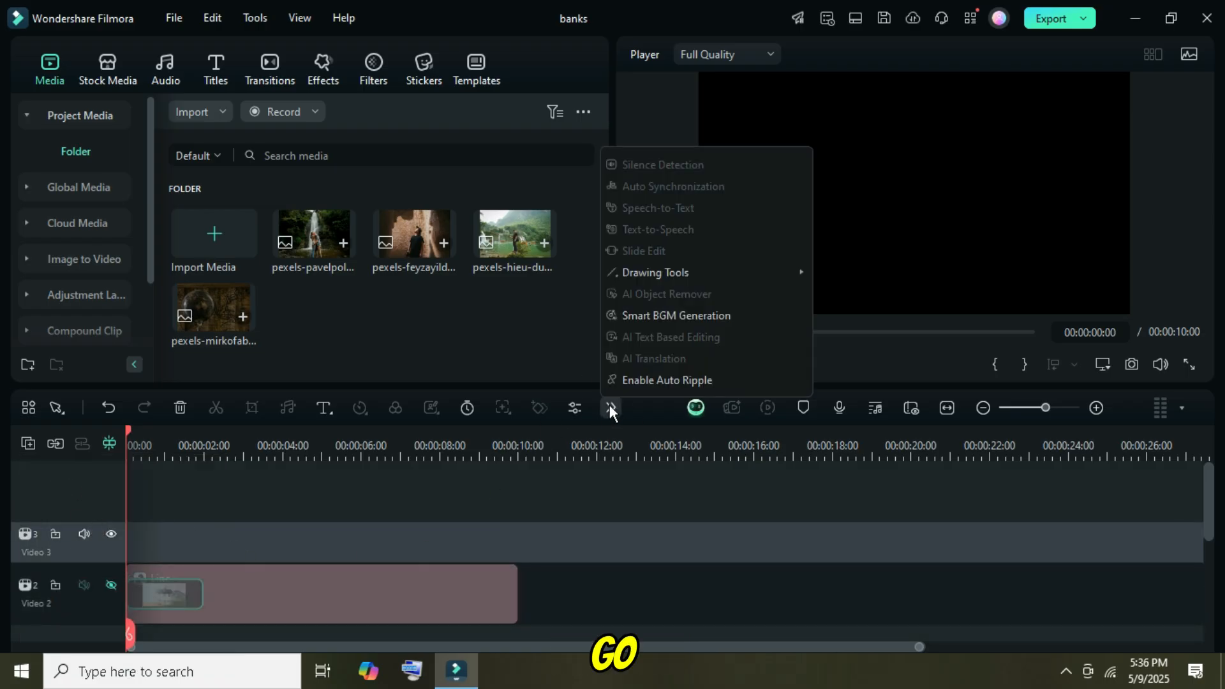
{"action": "mouse_move", "coordinate": [634, 273]}
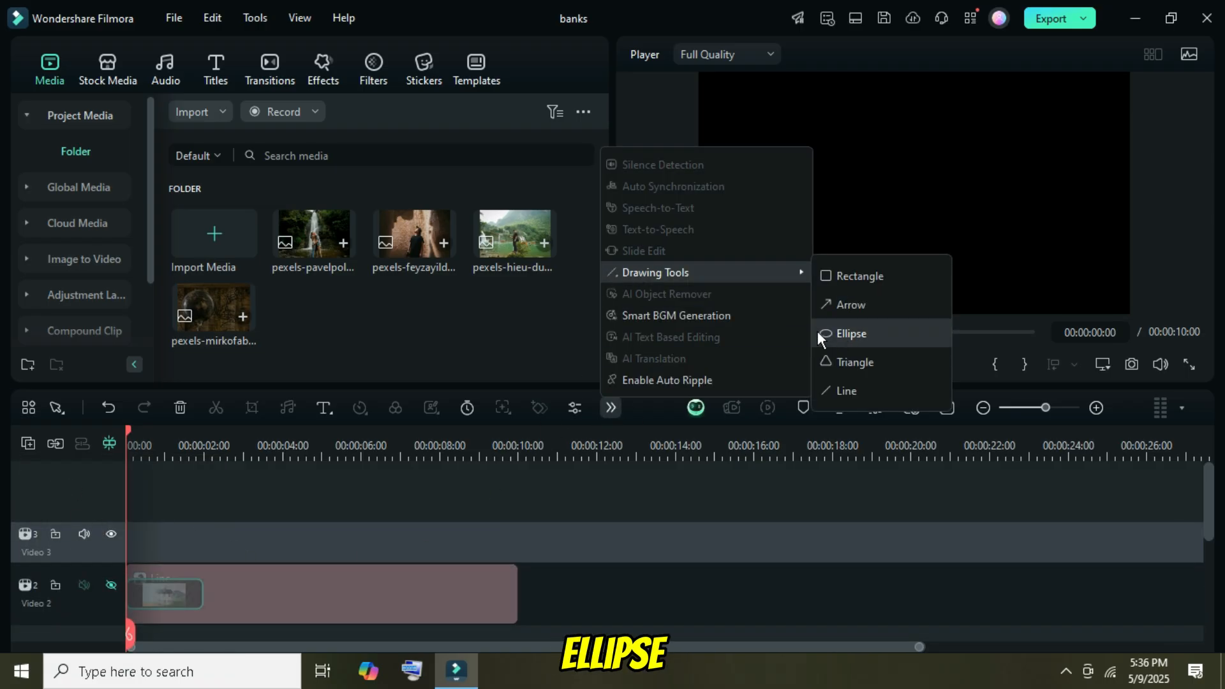
{"action": "left_click", "coordinate": [849, 333]}
{"action": "left_click_drag", "start_coordinate": [872, 176], "coordinate": [948, 242]}
{"action": "left_click_drag", "start_coordinate": [317, 543], "coordinate": [516, 539]}
{"action": "mouse_move", "coordinate": [420, 446]}
{"action": "left_mouse_down"}
{"action": "mouse_move", "coordinate": [374, 447]}
{"action": "mouse_move", "coordinate": [425, 451]}
{"action": "left_mouse_up"}
Set the ellipse's scale to 15 % in X and 25 % in Y.
{"action": "double_click", "coordinate": [334, 538]}
{"action": "scroll", "coordinate": [607, 166], "scroll_direction": "up", "scroll_amount": 10}
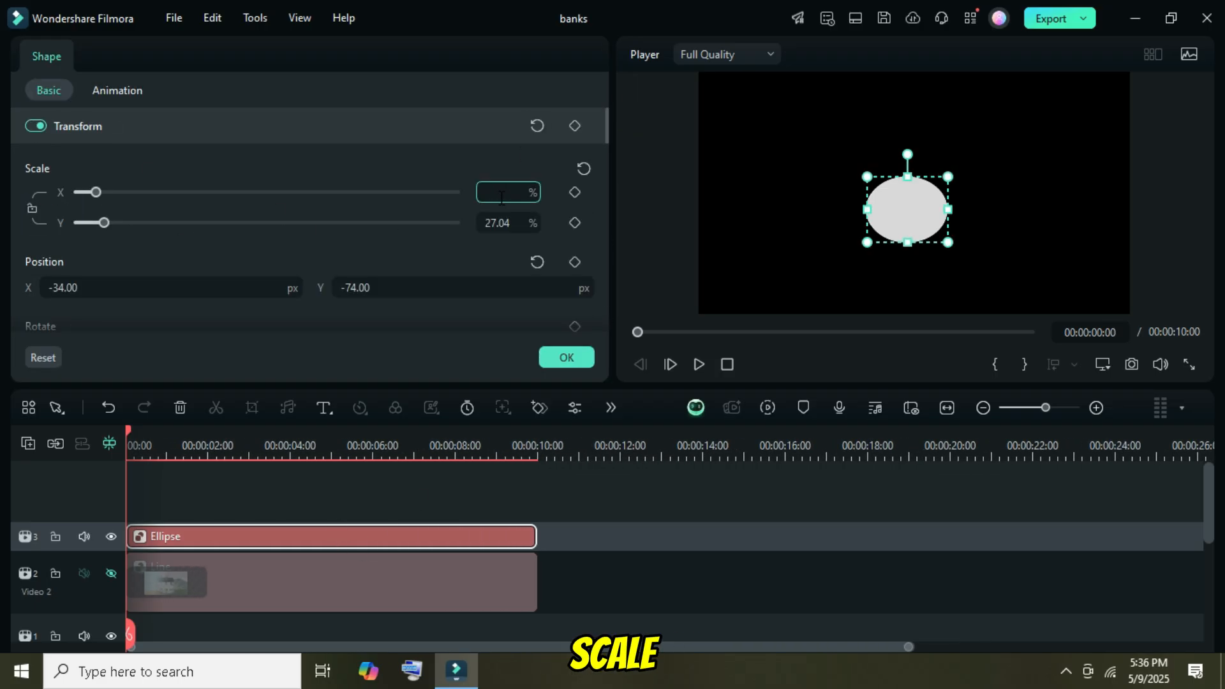
{"action": "type", "text": "15"}
{"action": "key", "text": "Tab"}
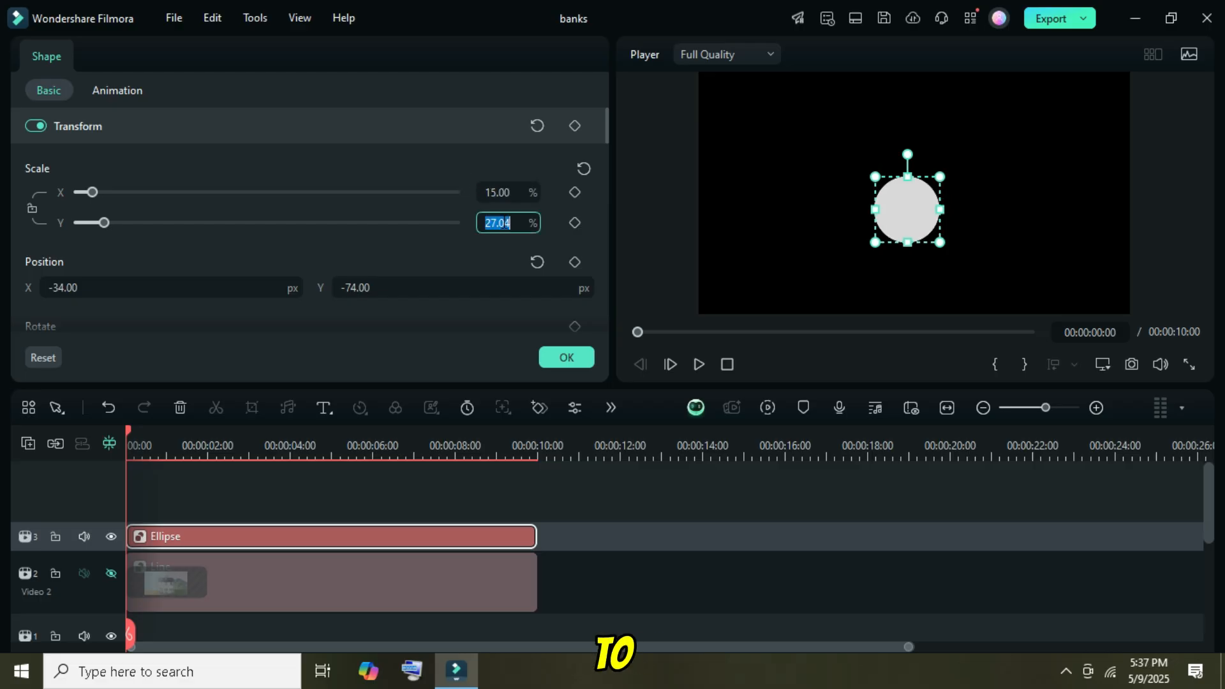
{"action": "key", "text": "Return"}
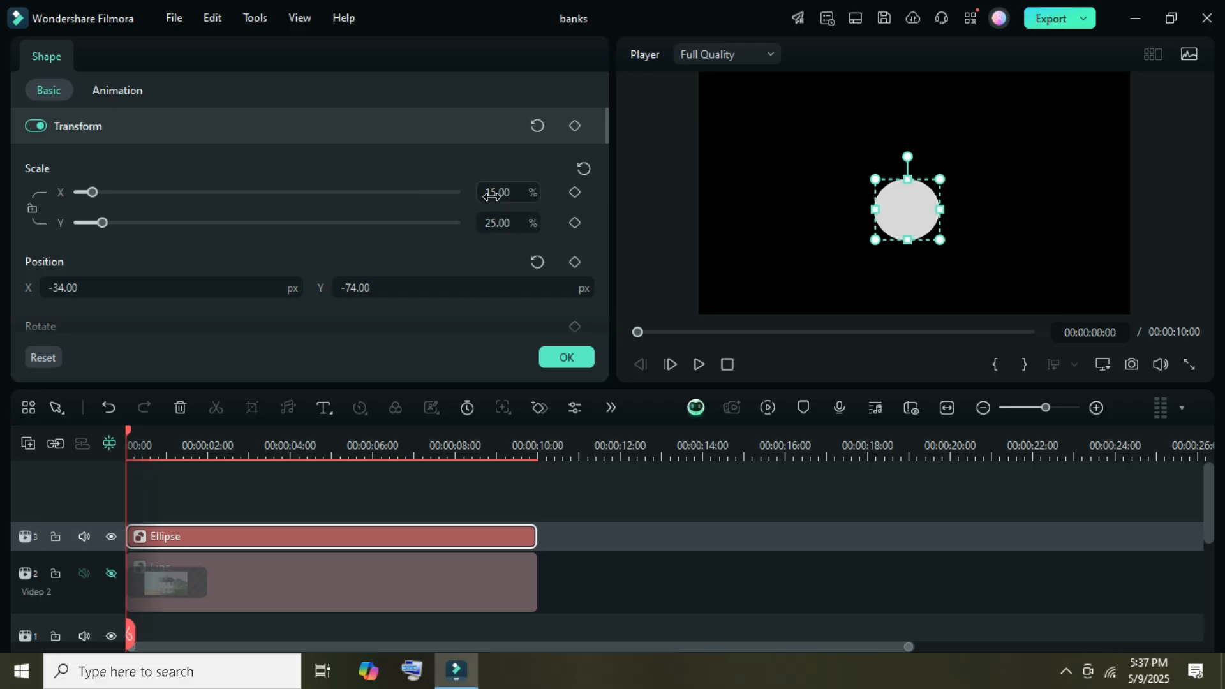
Set the ellipse's fill color to white and enable a white drop shadow.
{"action": "left_click_drag", "start_coordinate": [604, 126], "coordinate": [591, 185]}
{"action": "left_click", "coordinate": [82, 287]}
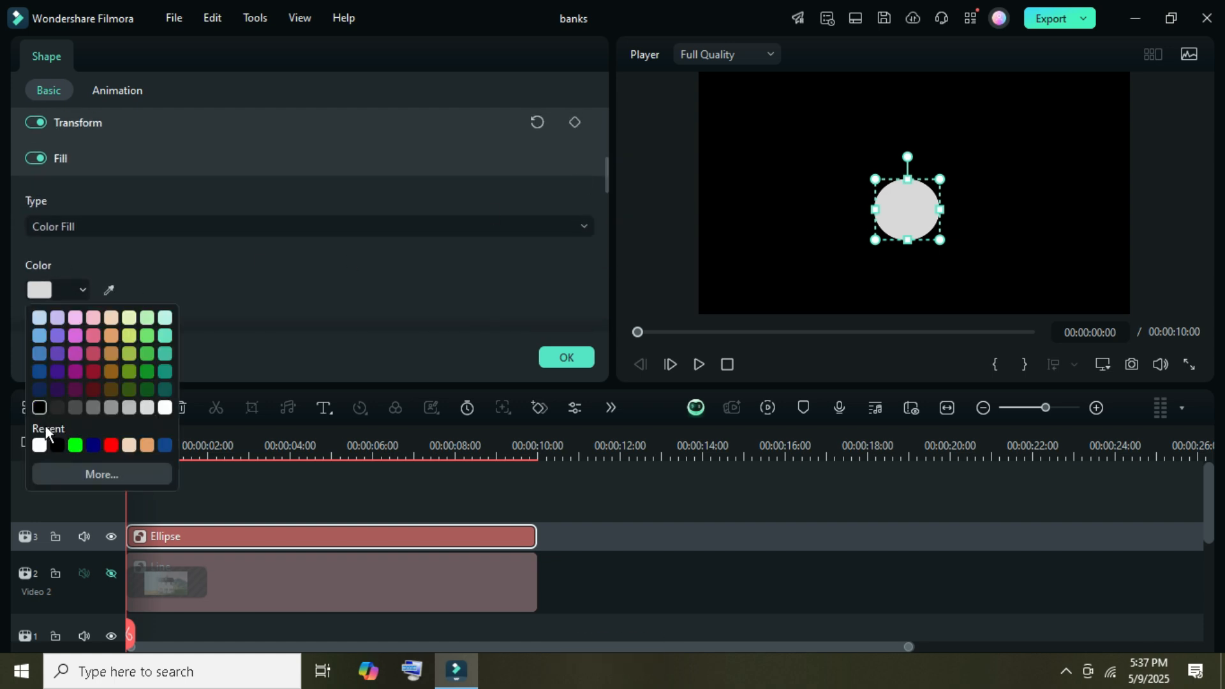
{"action": "left_click", "coordinate": [41, 442]}
{"action": "left_click_drag", "start_coordinate": [607, 180], "coordinate": [603, 304]}
{"action": "left_click", "coordinate": [36, 188]}
{"action": "left_click", "coordinate": [82, 241]}
{"action": "left_click", "coordinate": [37, 400]}
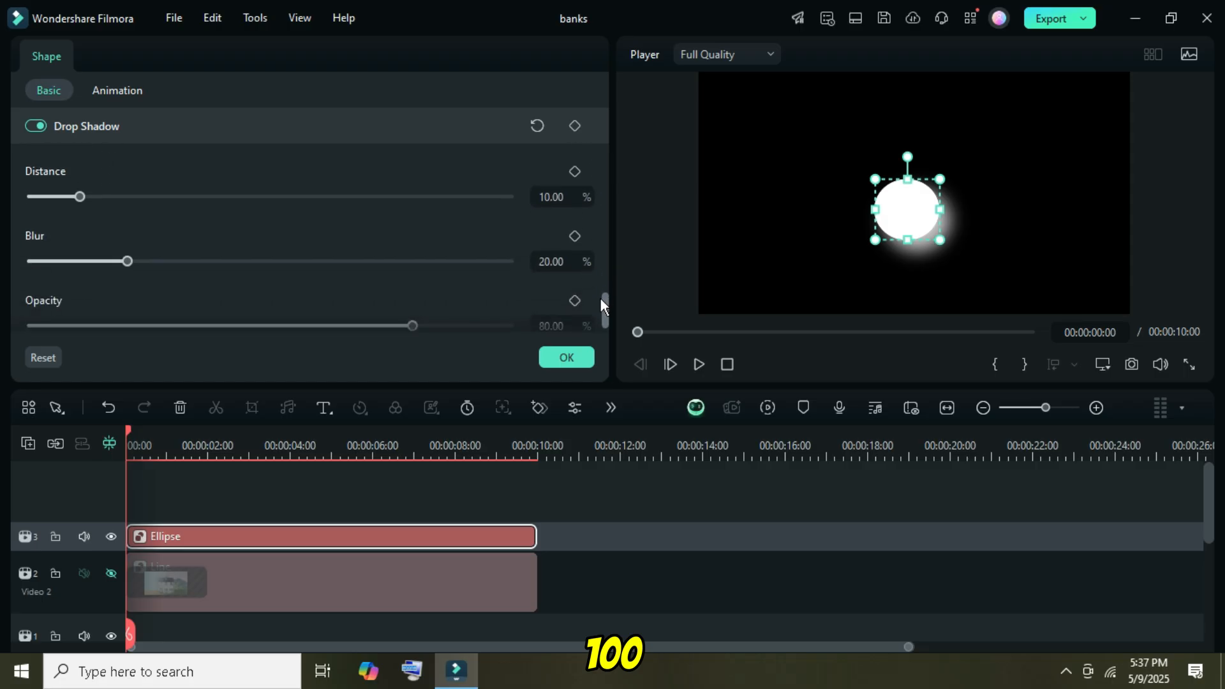
Reduce the ellipse's drop shadow distance, and set its blur to 10 % and opacity to 100 %.
{"action": "left_click", "coordinate": [554, 181]}
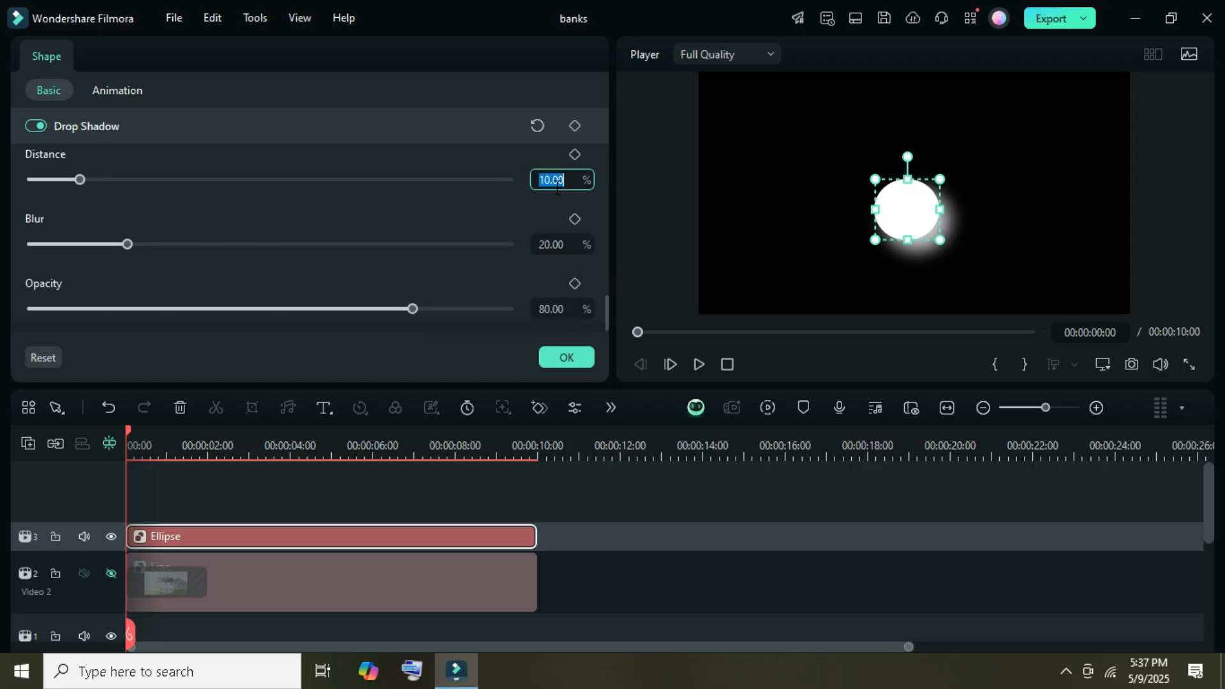
{"action": "key", "text": "Tab"}
{"action": "type", "text": "10"}
{"action": "key", "text": "Return"}
{"action": "scroll", "coordinate": [606, 315], "scroll_direction": "down", "scroll_amount": 1}
{"action": "left_click", "coordinate": [552, 303]}
{"action": "type", "text": "100"}
{"action": "key", "text": "Return"}
Add a transform keyframe to the ellipse at 00:00:00:05 and lock its X and Y scale together.
{"action": "left_click_drag", "start_coordinate": [604, 316], "coordinate": [600, 113]}
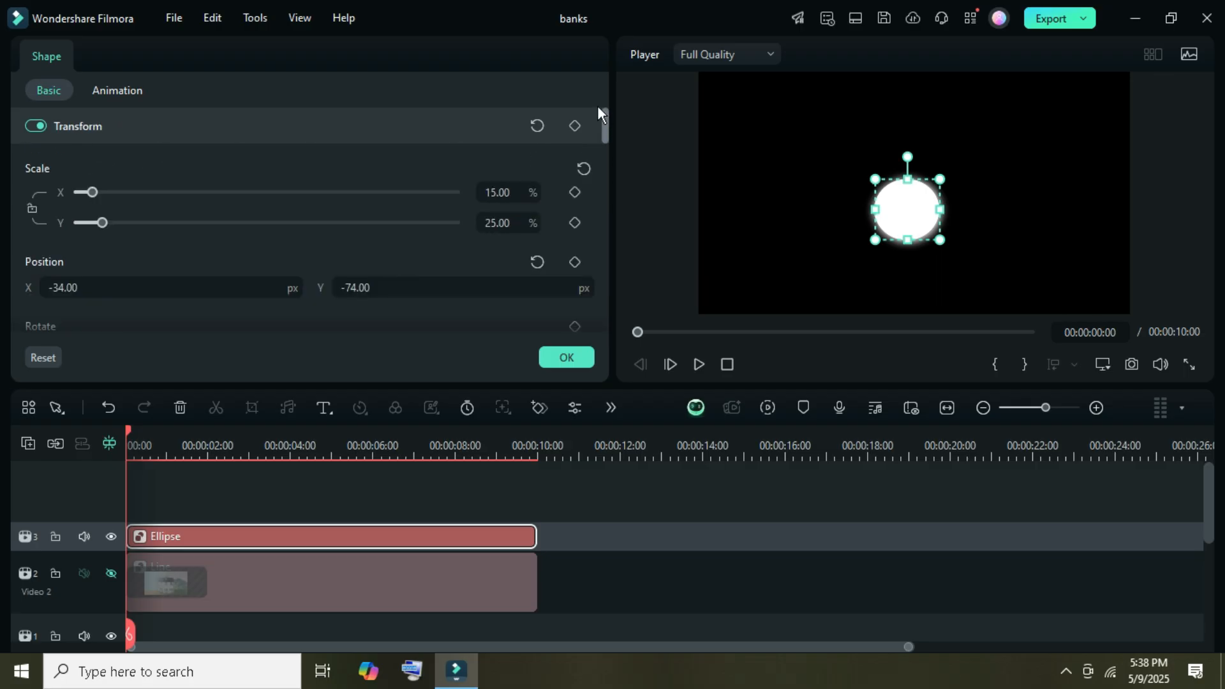
{"action": "scroll", "coordinate": [191, 448], "scroll_direction": "up", "scroll_amount": 2}
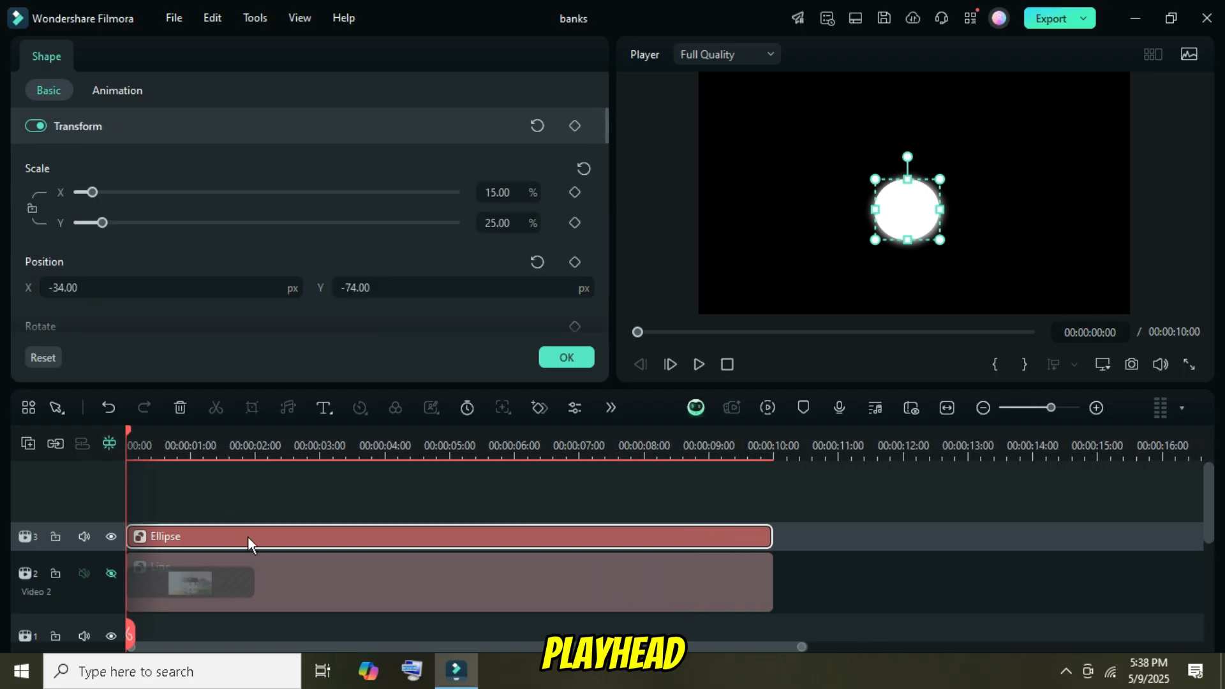
{"action": "left_click_drag", "start_coordinate": [127, 430], "coordinate": [139, 427]}
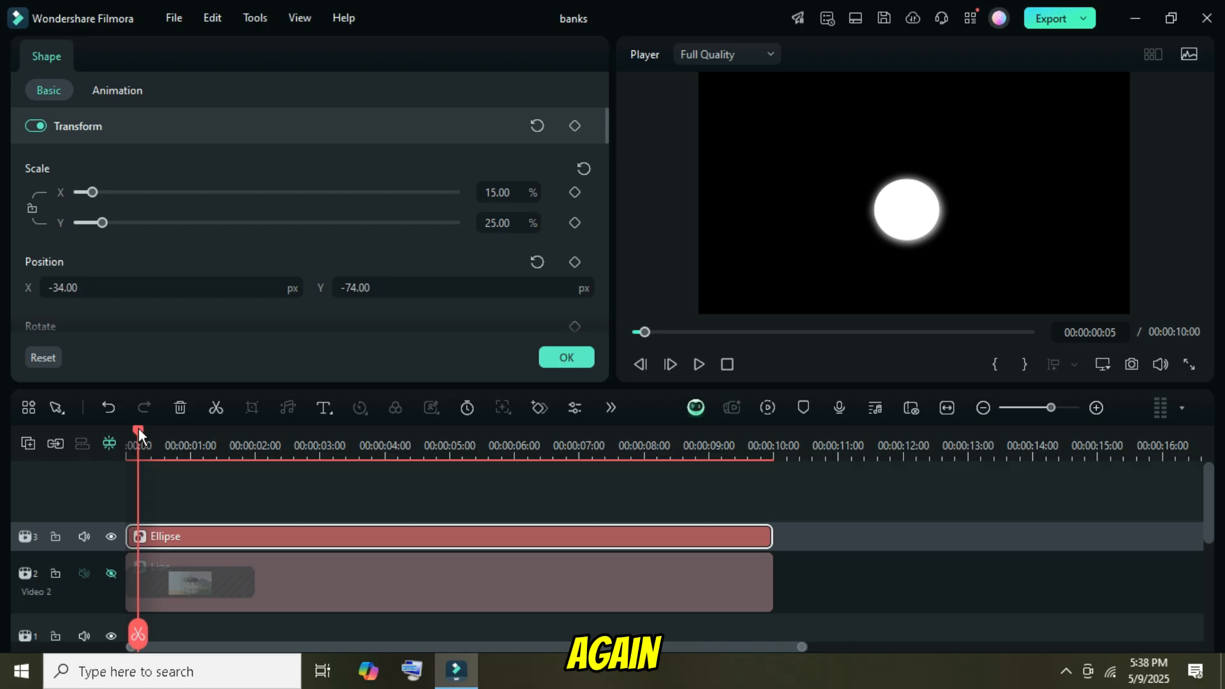
{"action": "left_click", "coordinate": [574, 125]}
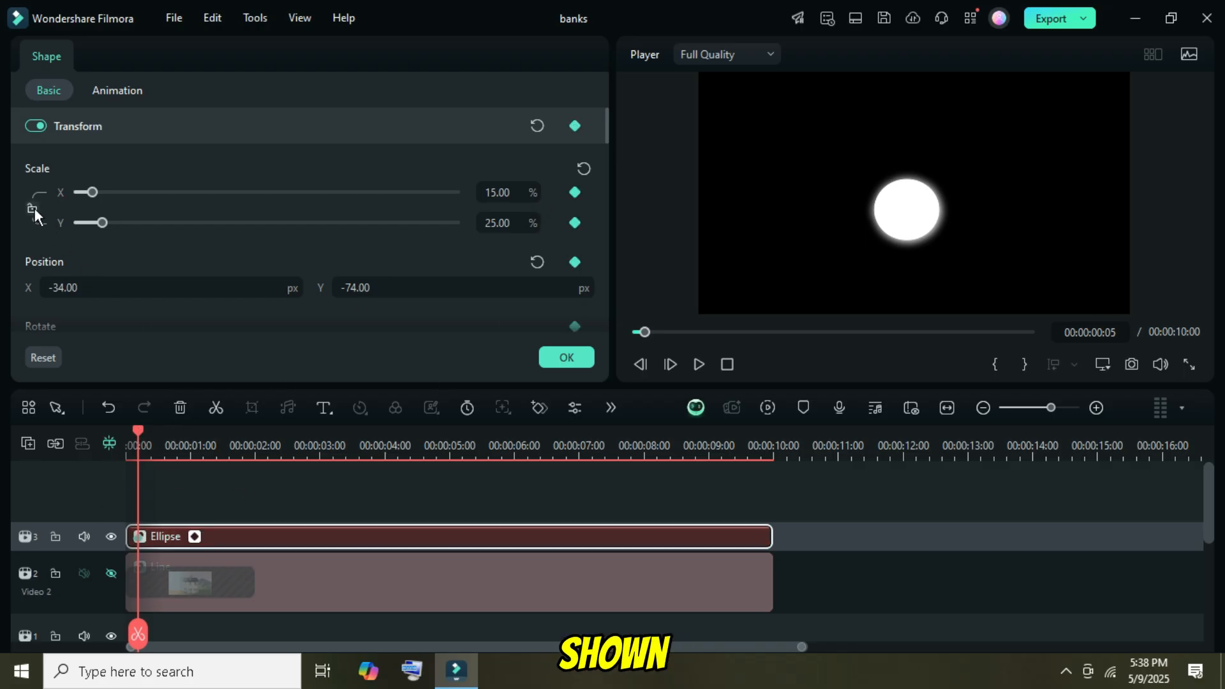
Add a transform keyframe at the start of the ellipse clip and reduce its scale there to 0 %.
{"action": "left_click_drag", "start_coordinate": [136, 428], "coordinate": [128, 429]}
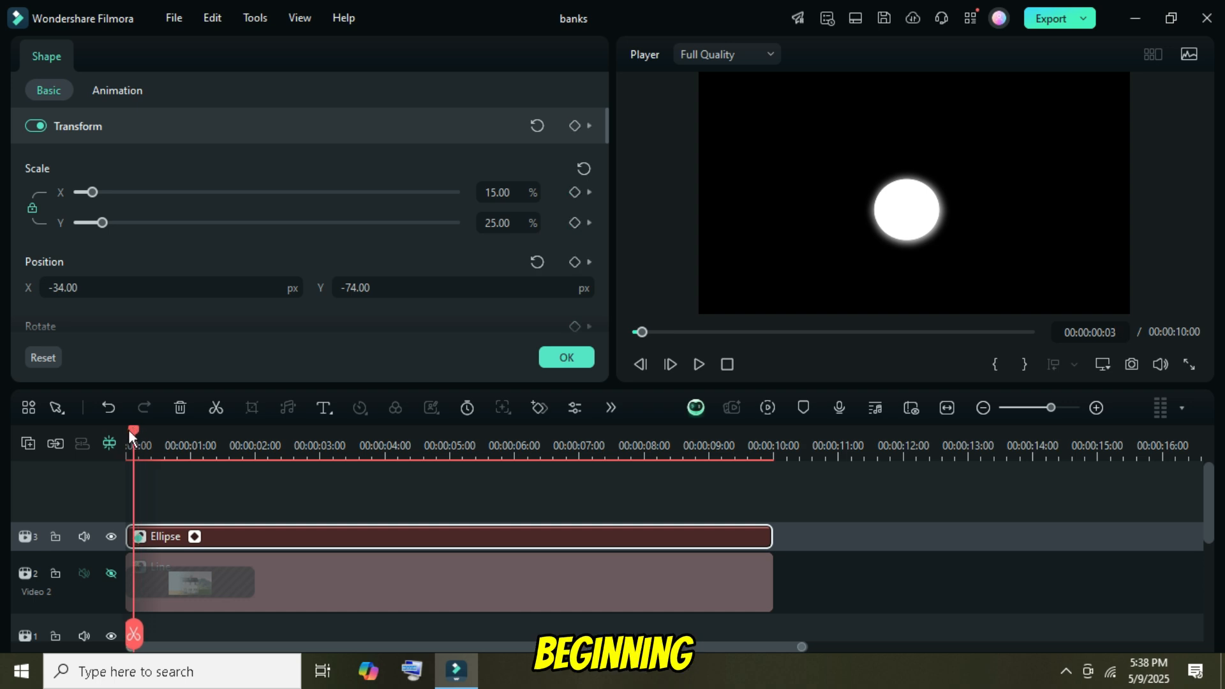
{"action": "left_click", "coordinate": [575, 126]}
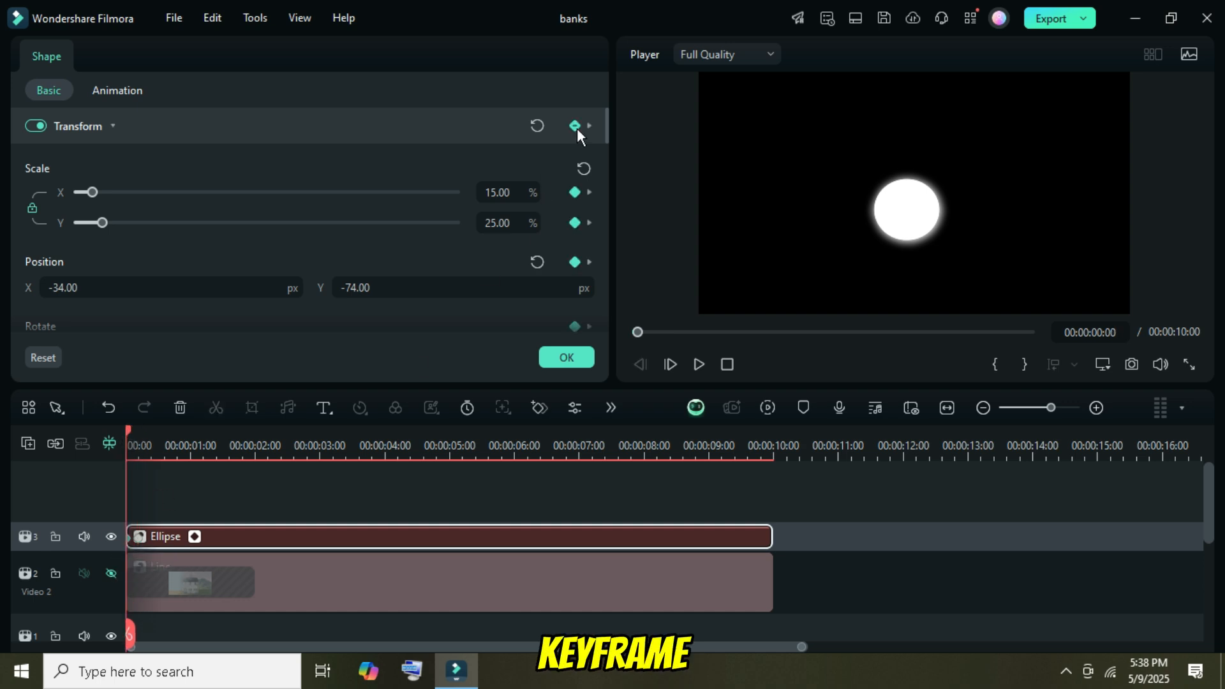
{"action": "left_click_drag", "start_coordinate": [94, 191], "coordinate": [64, 186]}
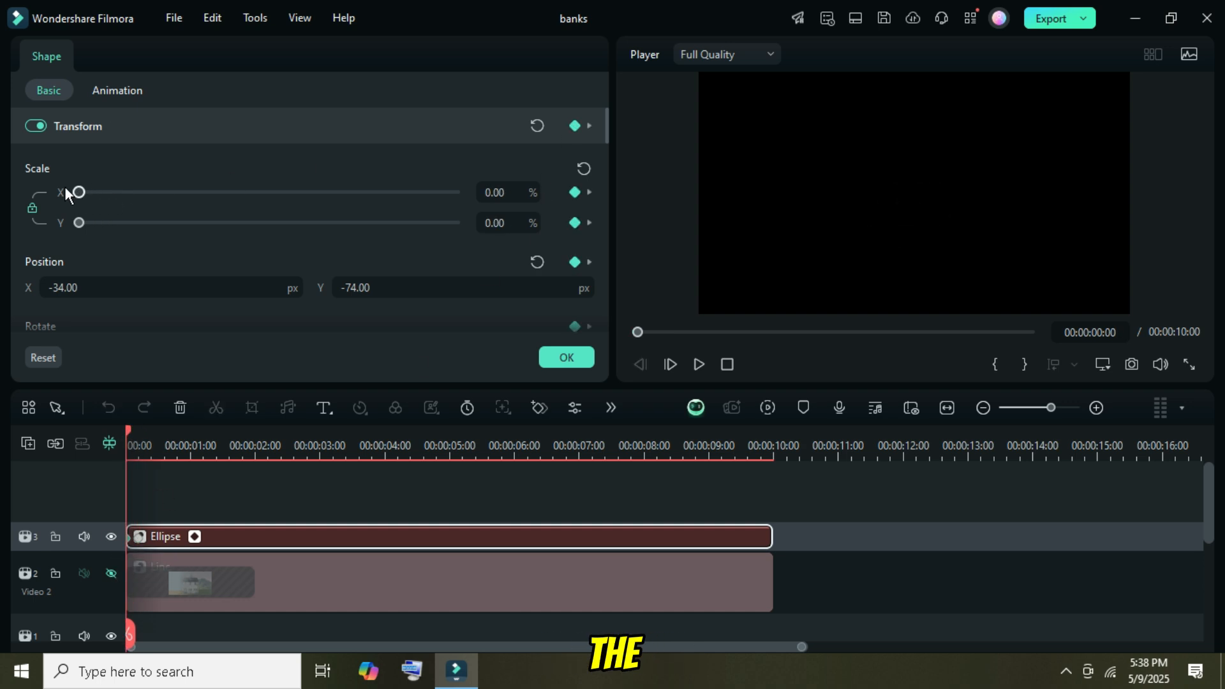
{"action": "key", "text": "ctrl+z"}
Keyframe the ellipse's X scale at 10 % at 00:00:00:15, keeping its proportions locked.
{"action": "left_click_drag", "start_coordinate": [131, 430], "coordinate": [163, 427]}
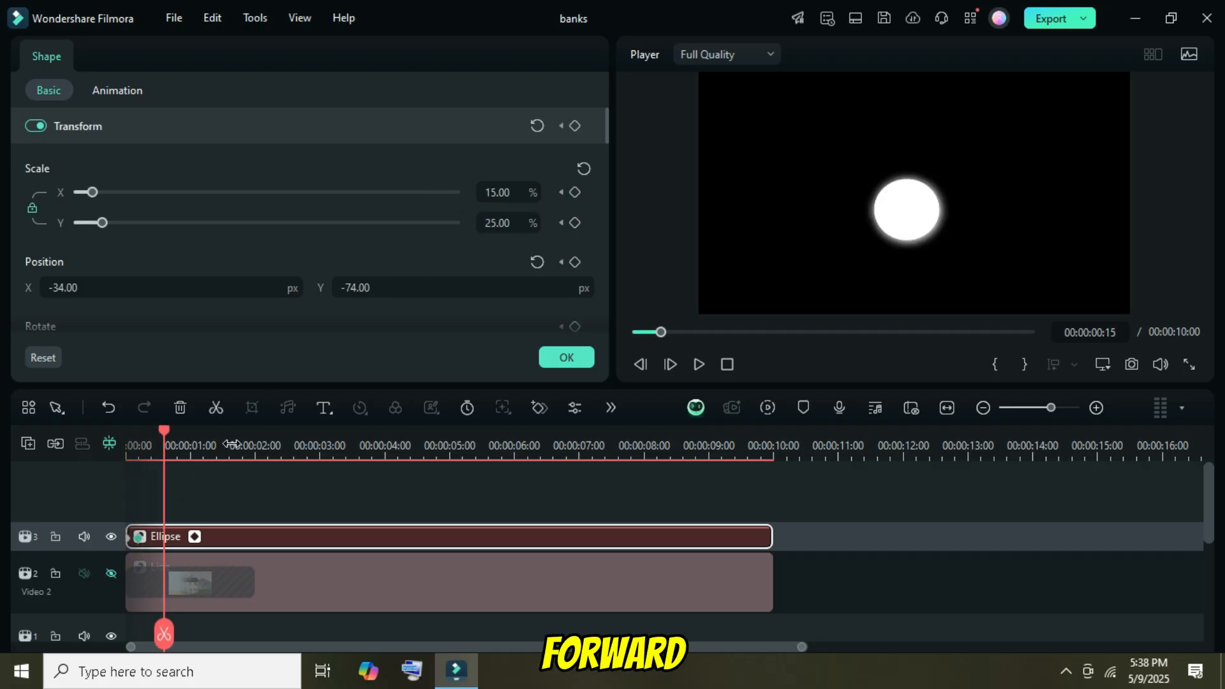
{"action": "type", "text": "10"}
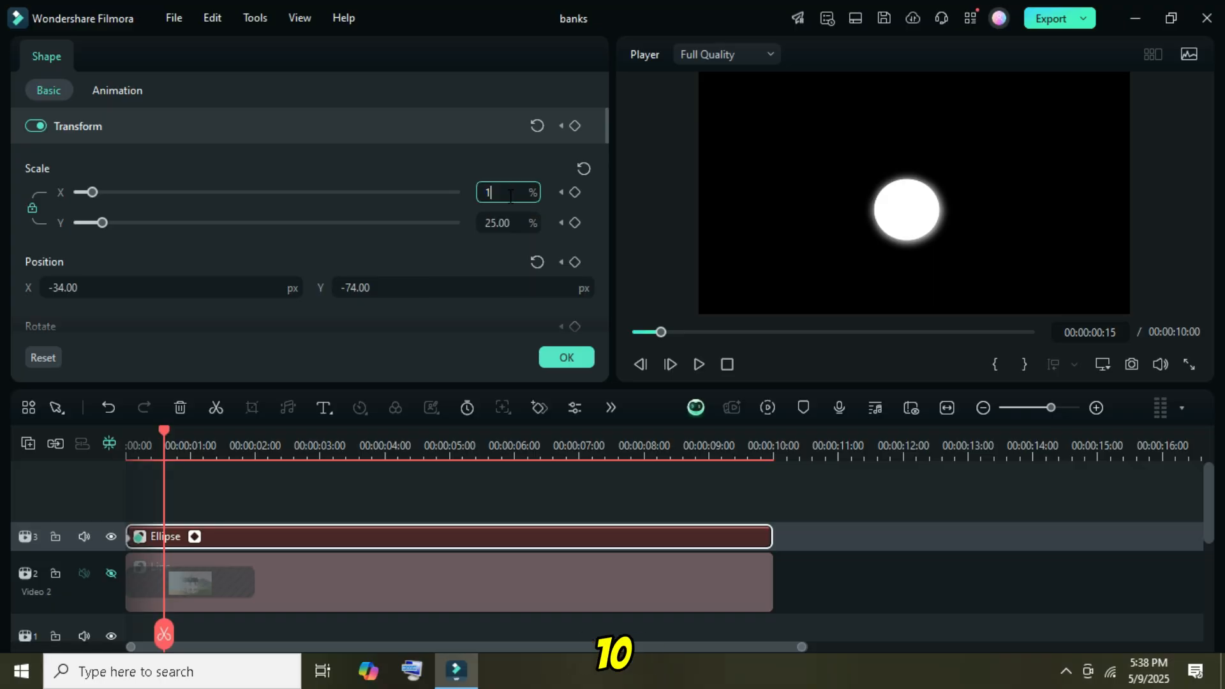
{"action": "key", "text": "Return"}
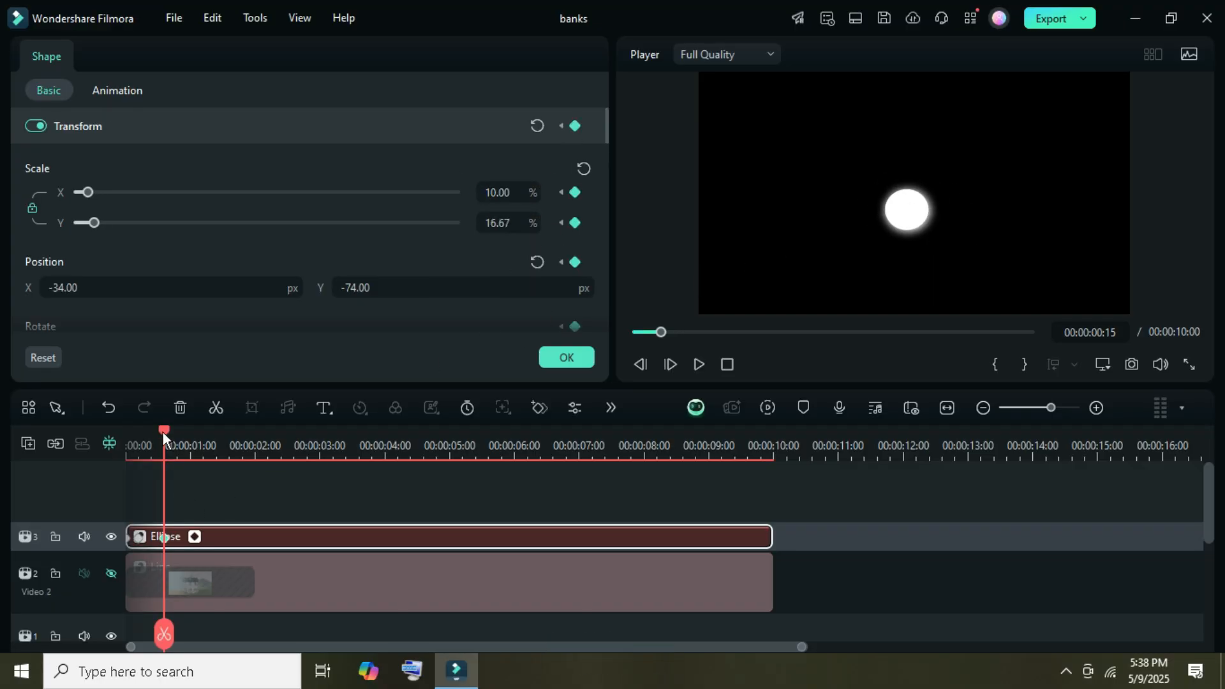
Play the ellipse's scale animation from the start of the timeline and return the playhead to the beginning.
{"action": "left_click_drag", "start_coordinate": [162, 431], "coordinate": [127, 431]}
{"action": "scroll", "coordinate": [651, 453], "scroll_direction": "down", "scroll_amount": 3}
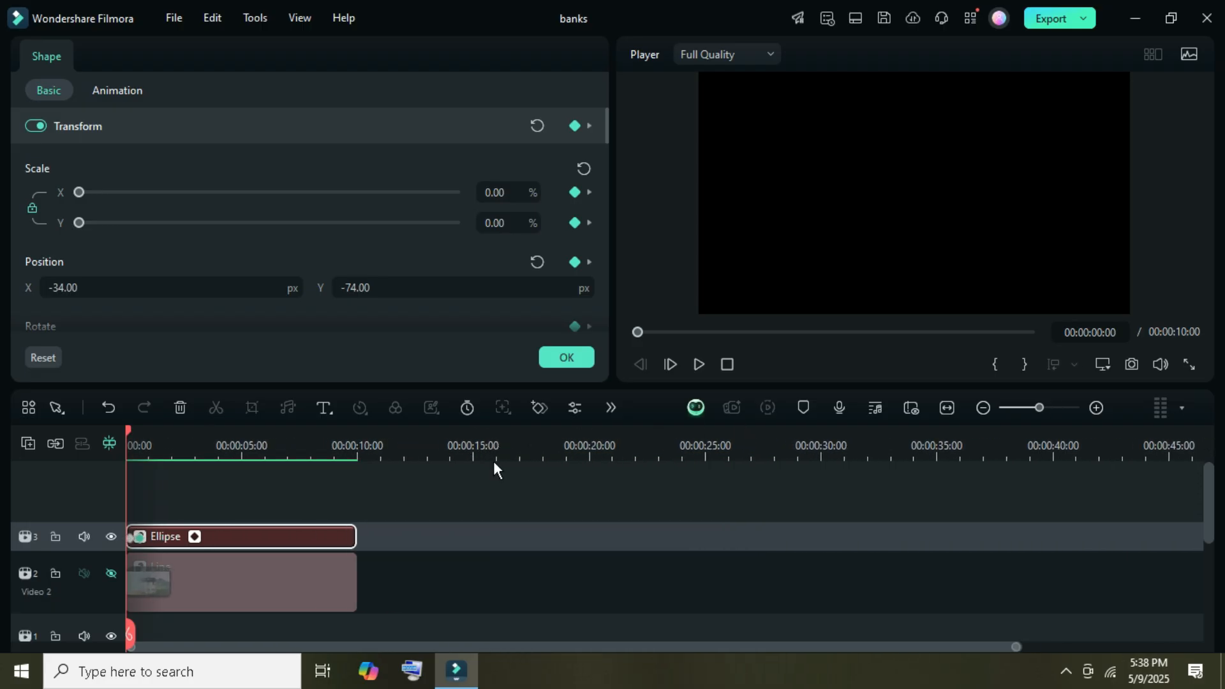
{"action": "left_click", "coordinate": [554, 357]}
{"action": "left_click", "coordinate": [699, 364]}
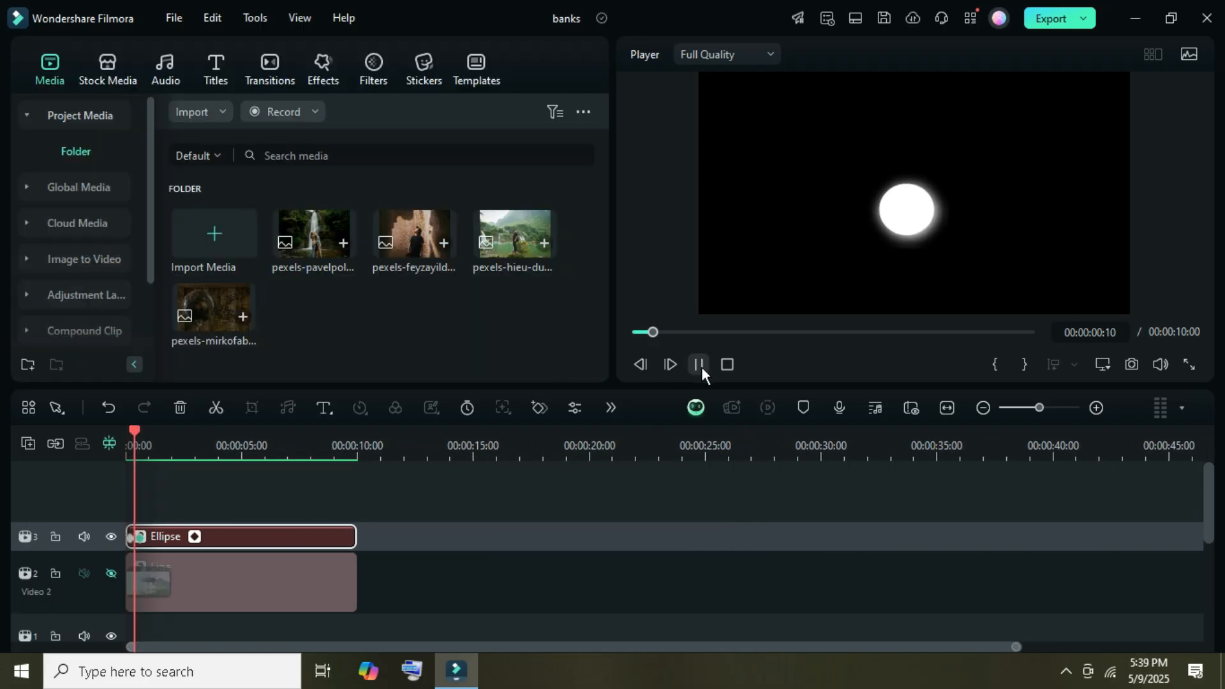
{"action": "left_click_drag", "start_coordinate": [162, 433], "coordinate": [116, 437]}
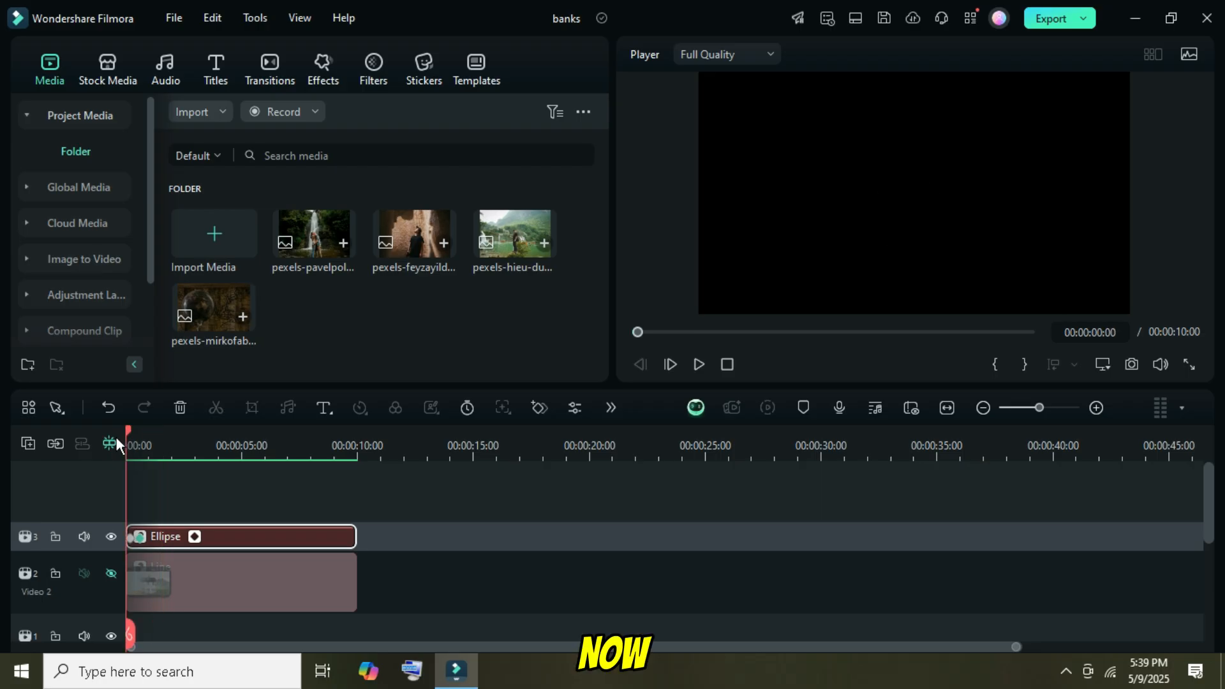
Convert the ellipse clip into a compound clip, keeping the default name.
{"action": "scroll", "coordinate": [287, 485], "scroll_direction": "up", "scroll_amount": 2}
{"action": "double_click", "coordinate": [441, 527]}
{"action": "right_click", "coordinate": [427, 535]}
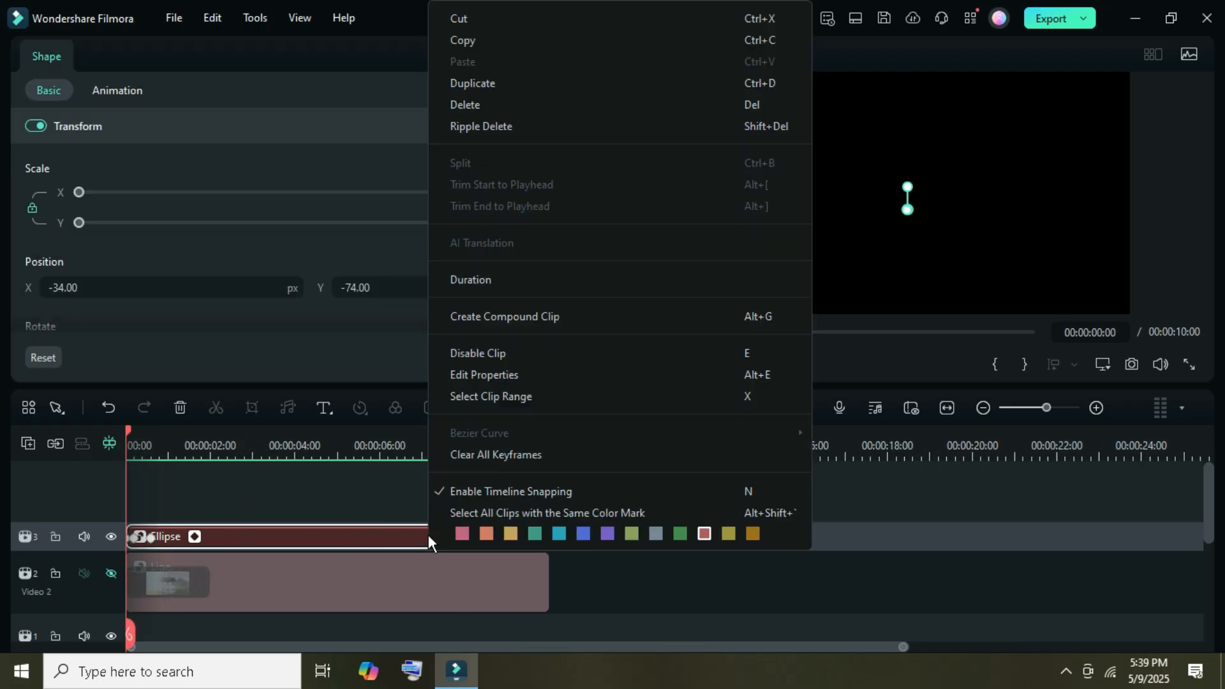
{"action": "left_click", "coordinate": [482, 313]}
{"action": "left_click", "coordinate": [701, 352]}
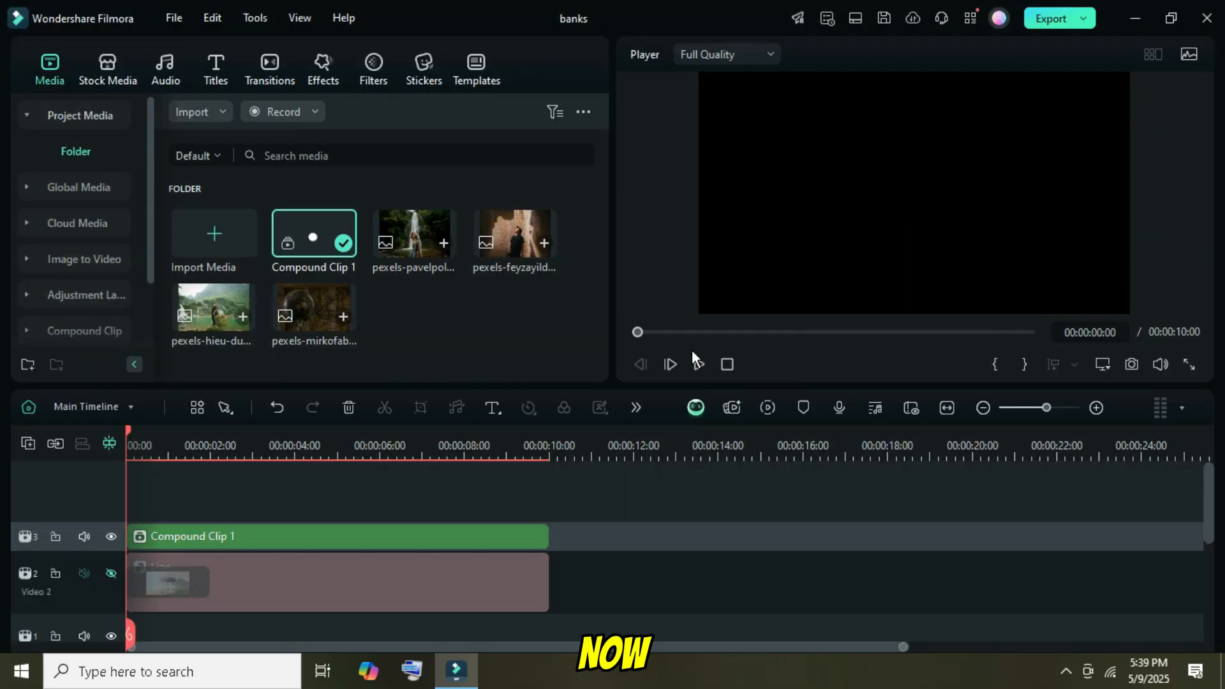
Move the ellipse compound clip down by setting its Y position to -182 px.
{"action": "double_click", "coordinate": [267, 535]}
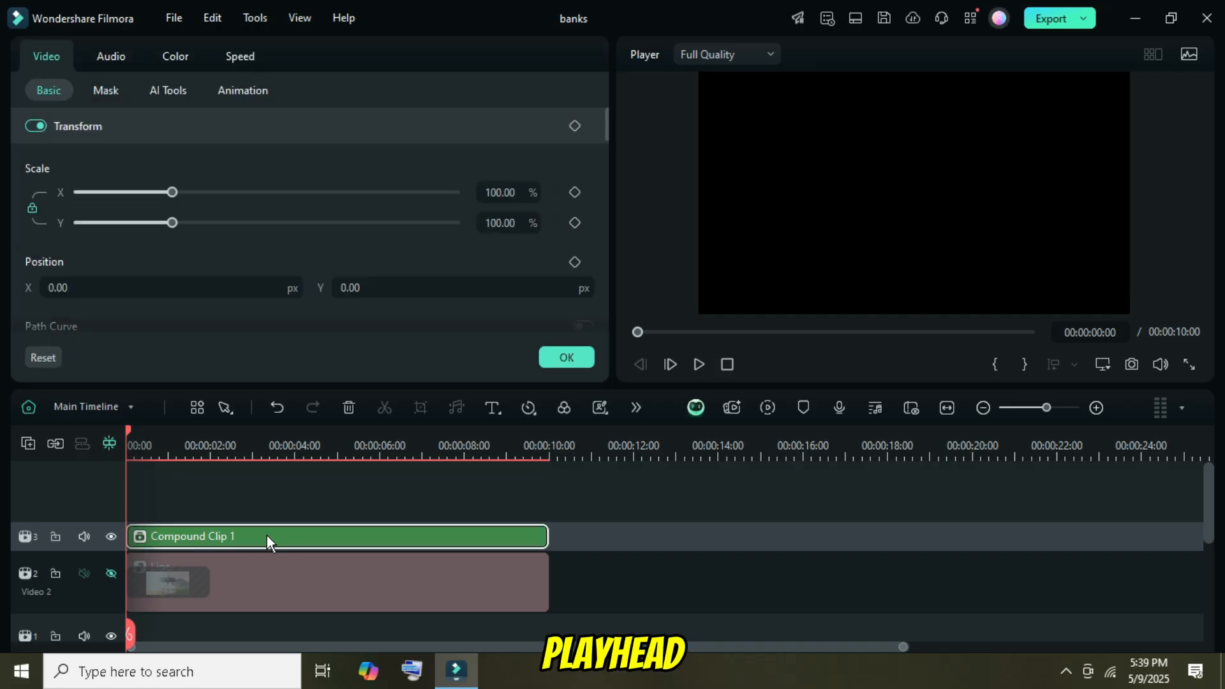
{"action": "left_click_drag", "start_coordinate": [139, 428], "coordinate": [220, 431]}
{"action": "double_click", "coordinate": [377, 288]}
{"action": "type", "text": "-"}
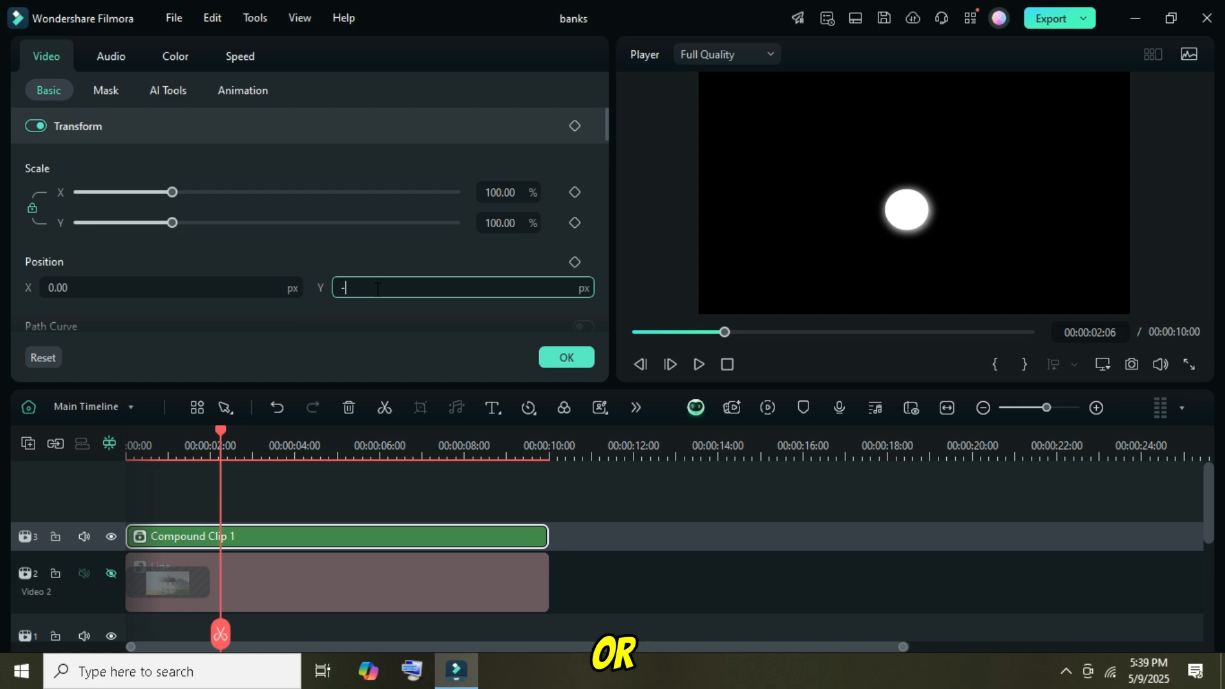
{"action": "type", "text": "182"}
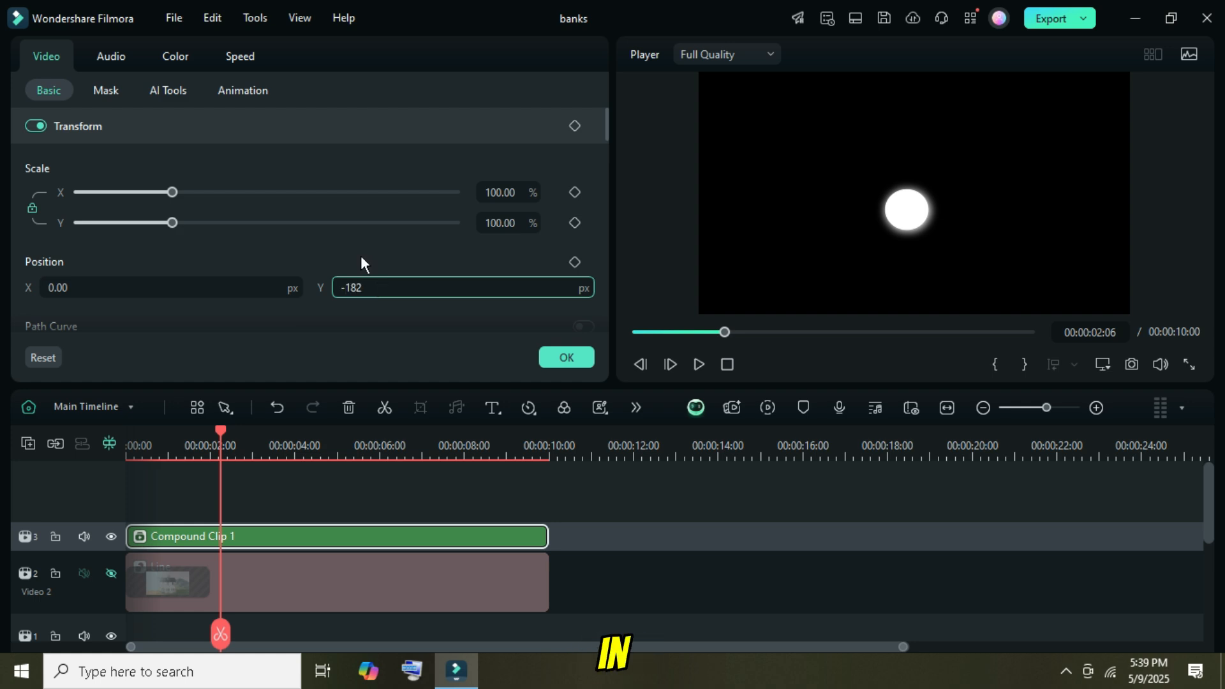
{"action": "key", "text": "Return"}
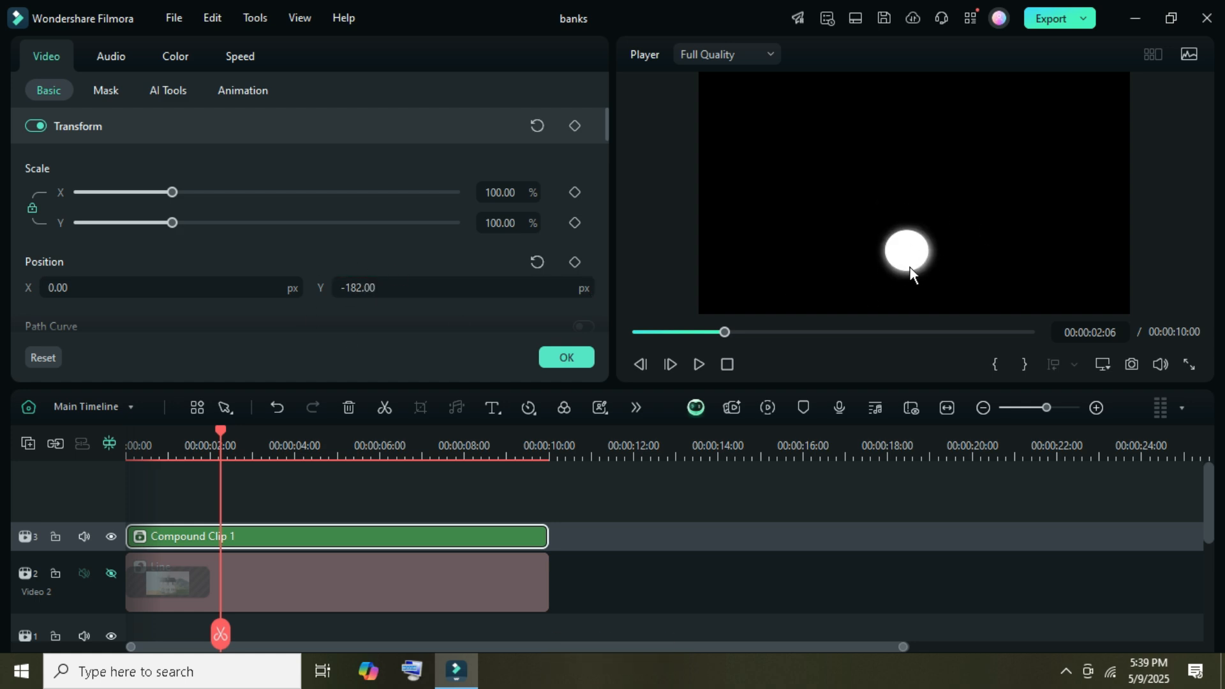
{"action": "mouse_move", "coordinate": [217, 431]}
{"action": "left_mouse_down"}
{"action": "mouse_move", "coordinate": [117, 430]}
{"action": "mouse_move", "coordinate": [207, 431]}
{"action": "left_mouse_up"}
{"action": "left_click", "coordinate": [550, 363]}
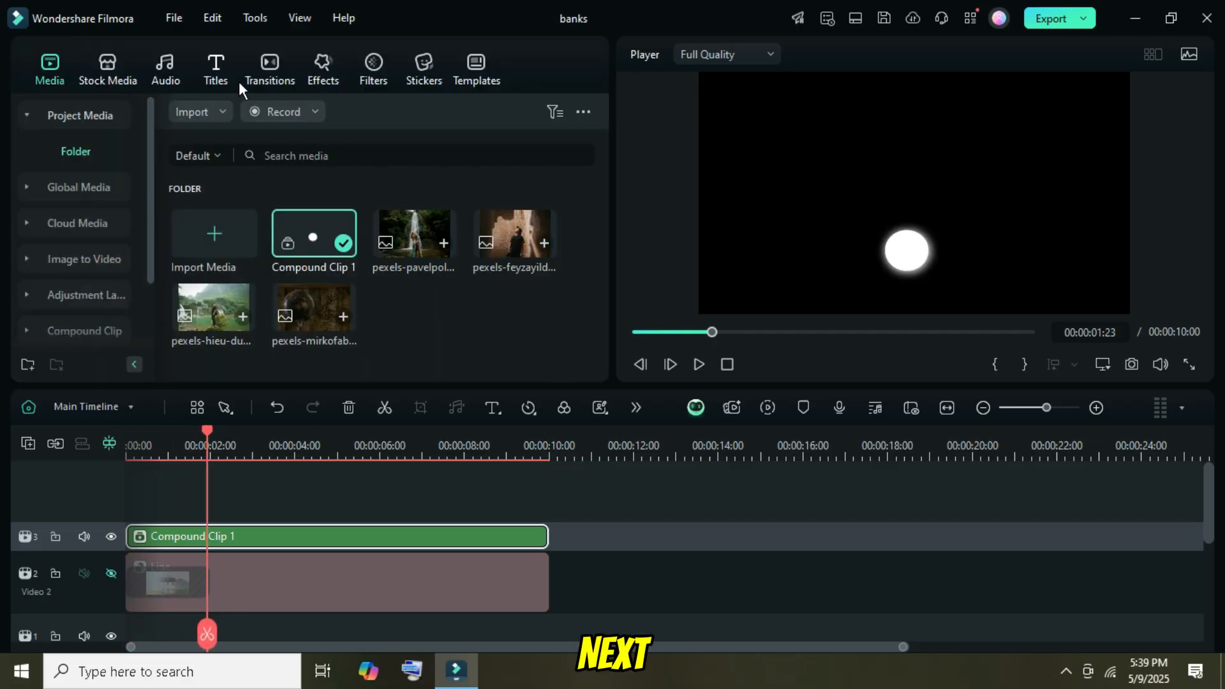
Add a Default Title on the track above the compound clip and extend it to the 10-second clip end.
{"action": "left_click", "coordinate": [217, 74]}
{"action": "left_click_drag", "start_coordinate": [198, 169], "coordinate": [183, 515]}
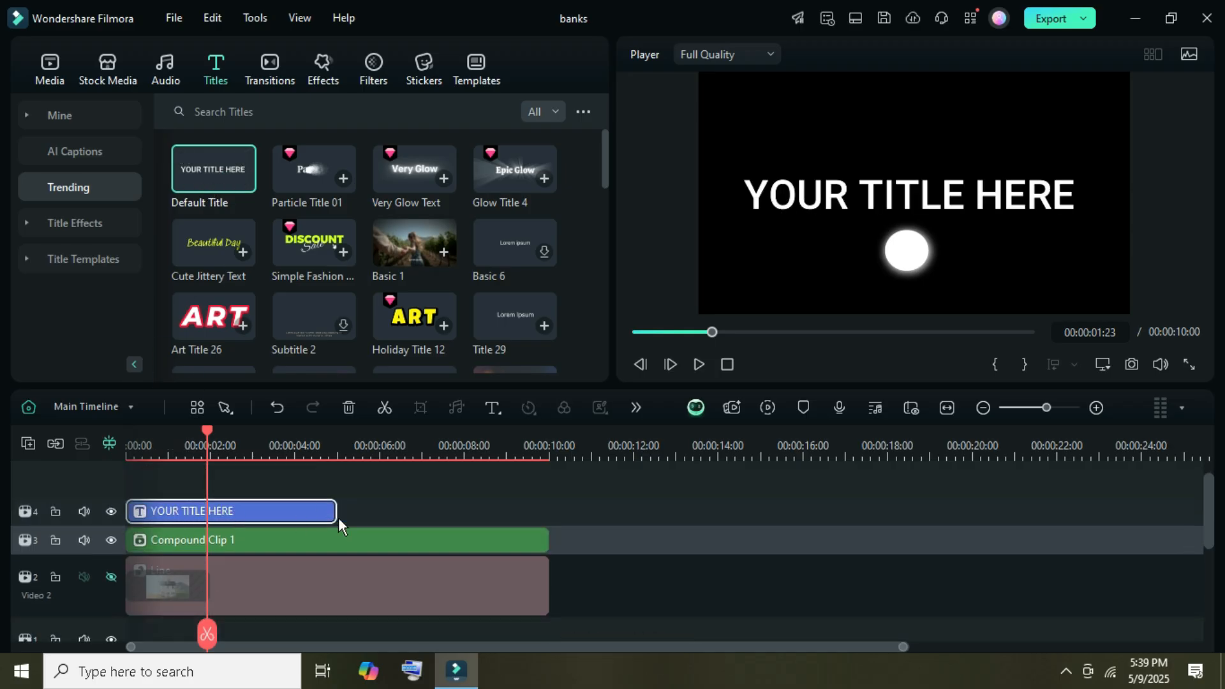
{"action": "left_click_drag", "start_coordinate": [337, 511], "coordinate": [547, 510]}
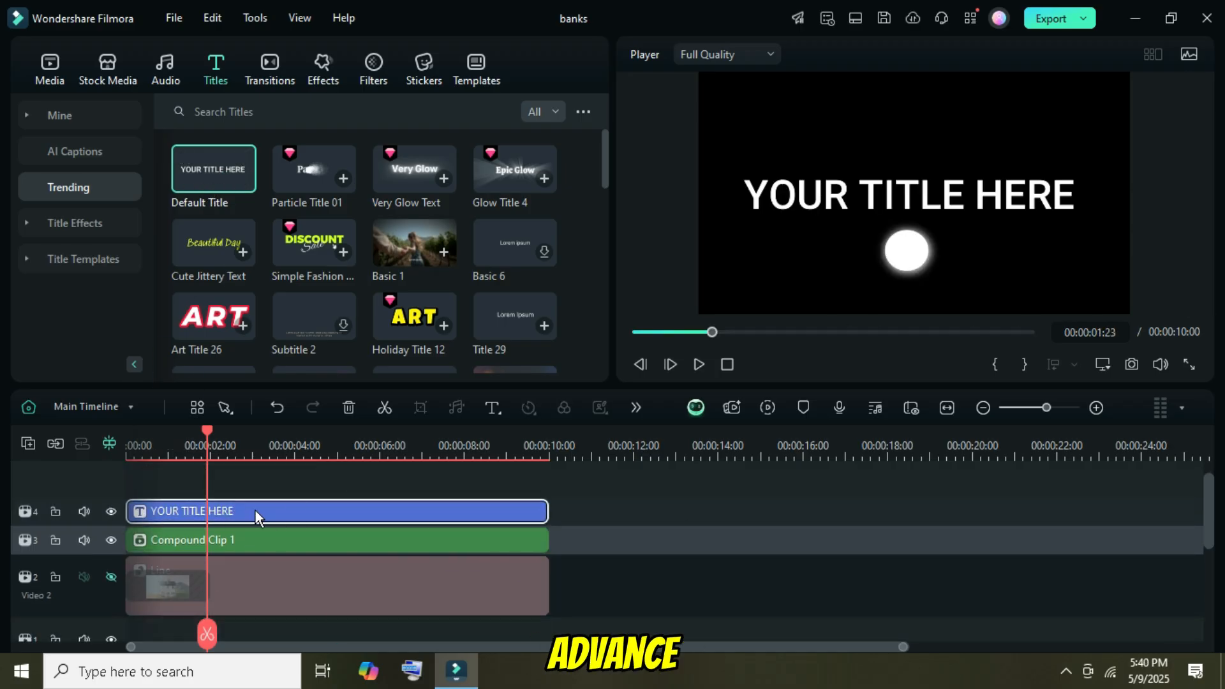
In the advanced text editor, replace the title's text with MEXICO and place it just below the white ellipse.
{"action": "double_click", "coordinate": [253, 510]}
{"action": "left_click", "coordinate": [46, 56]}
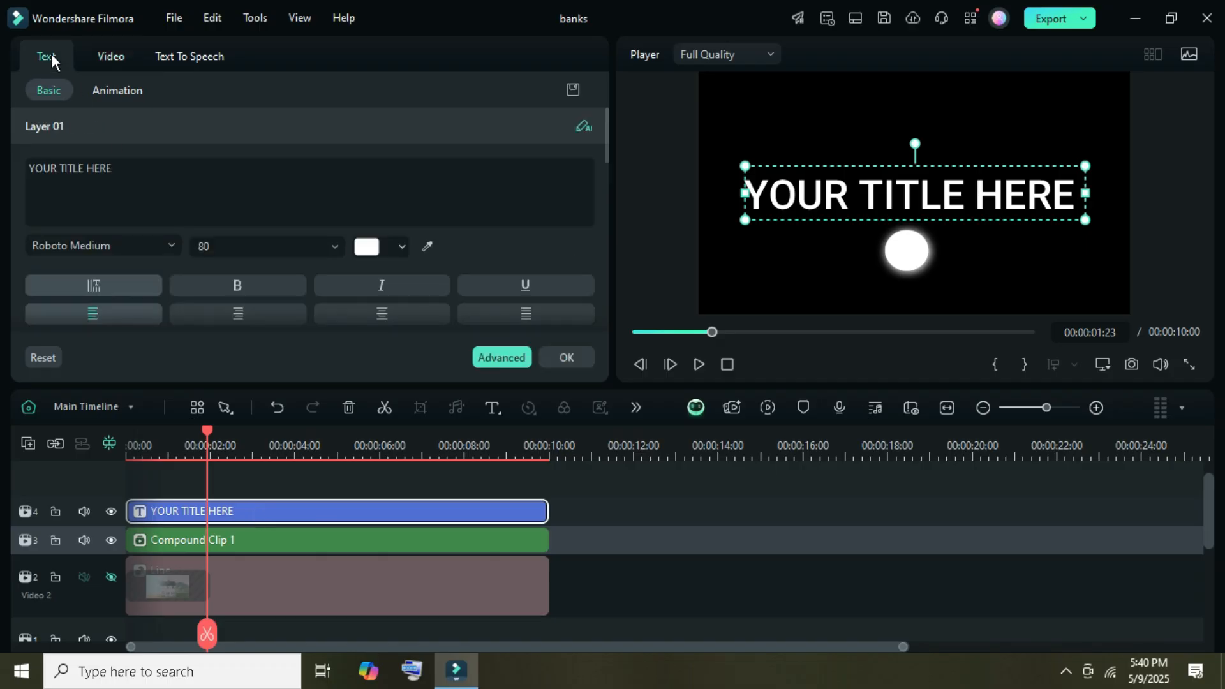
{"action": "left_click", "coordinate": [496, 351]}
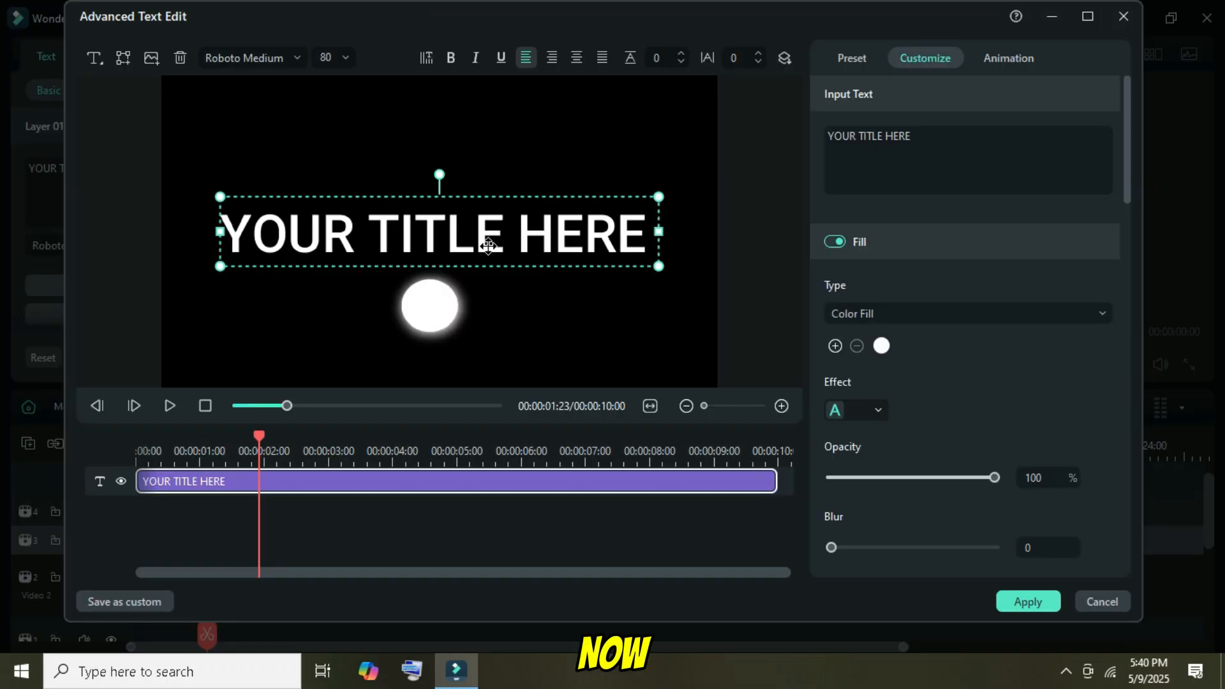
{"action": "key", "text": "BackSpace"}
{"action": "type", "text": "MEXICO"}
{"action": "left_click_drag", "start_coordinate": [415, 196], "coordinate": [314, 228]}
{"action": "left_click_drag", "start_coordinate": [268, 246], "coordinate": [418, 355]}
Format the MEXICO title as size 40, bold, in the Shadows Into Light font.
{"action": "left_click", "coordinate": [325, 57]}
{"action": "type", "text": "40"}
{"action": "key", "text": "Return"}
{"action": "left_click", "coordinate": [449, 64]}
{"action": "left_click", "coordinate": [297, 58]}
{"action": "left_click", "coordinate": [500, 89]}
{"action": "scroll", "coordinate": [380, 210], "scroll_direction": "up", "scroll_amount": 5}
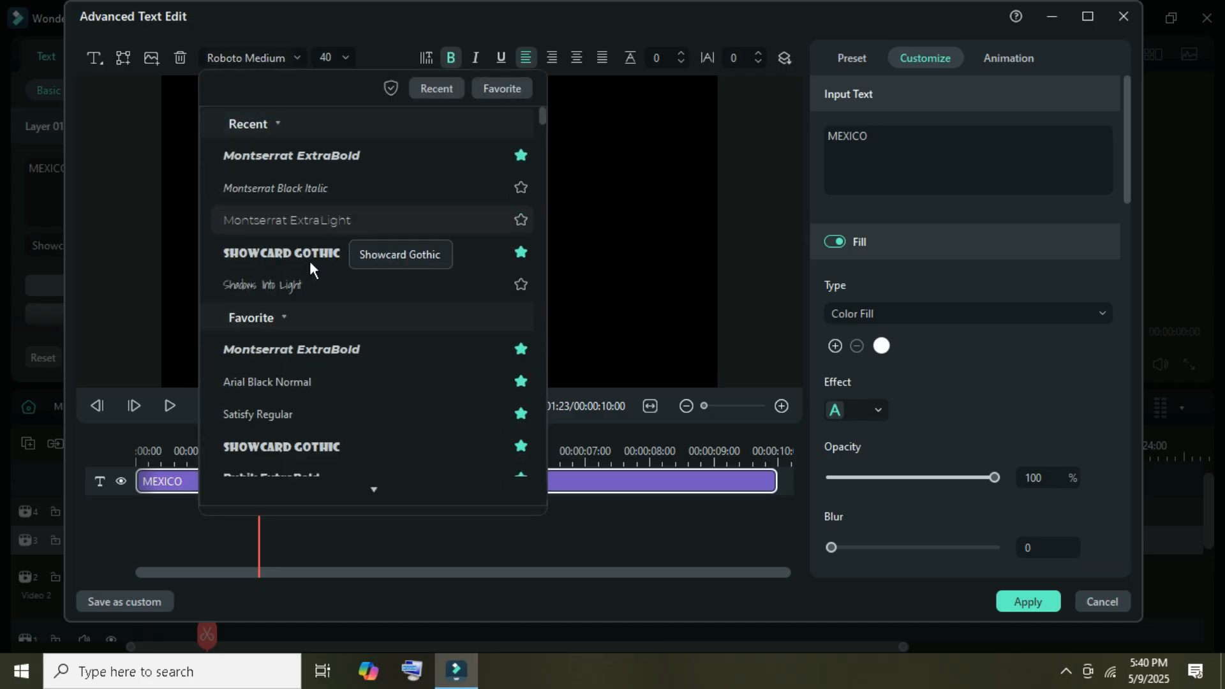
{"action": "left_click", "coordinate": [308, 282]}
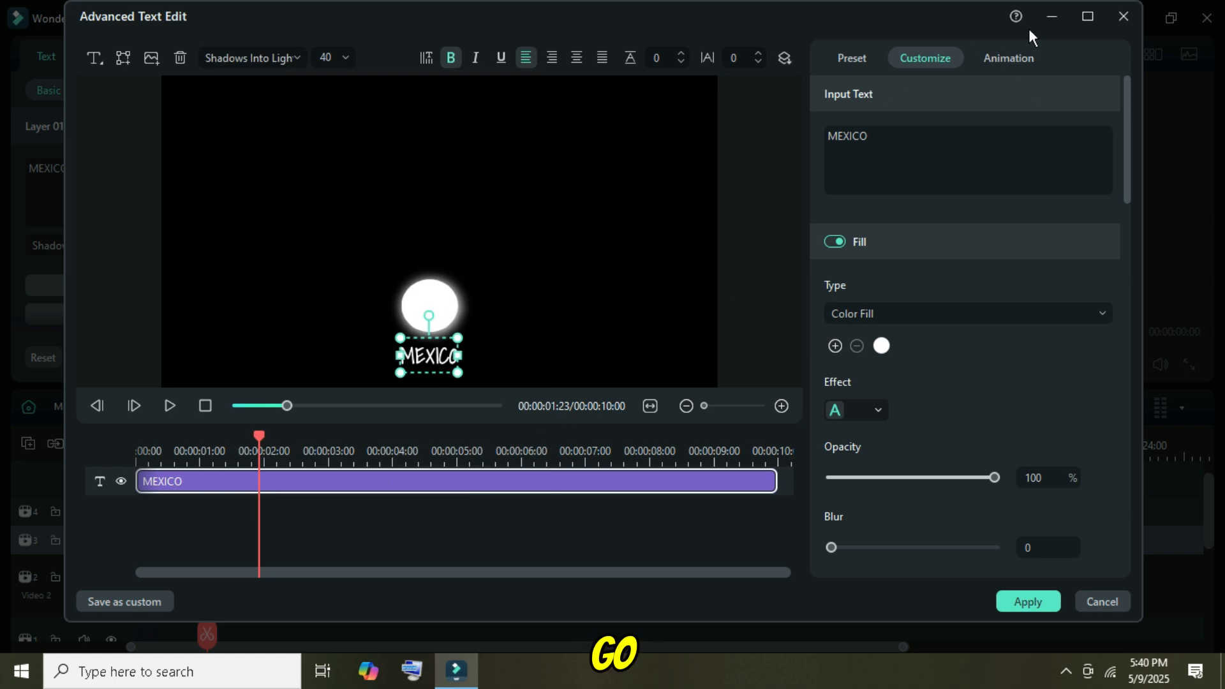
Give the MEXICO title an Up Insert entrance animation lasting 0.10 s and apply the text edits.
{"action": "left_click", "coordinate": [1003, 55]}
{"action": "left_click_drag", "start_coordinate": [1110, 203], "coordinate": [1109, 268]}
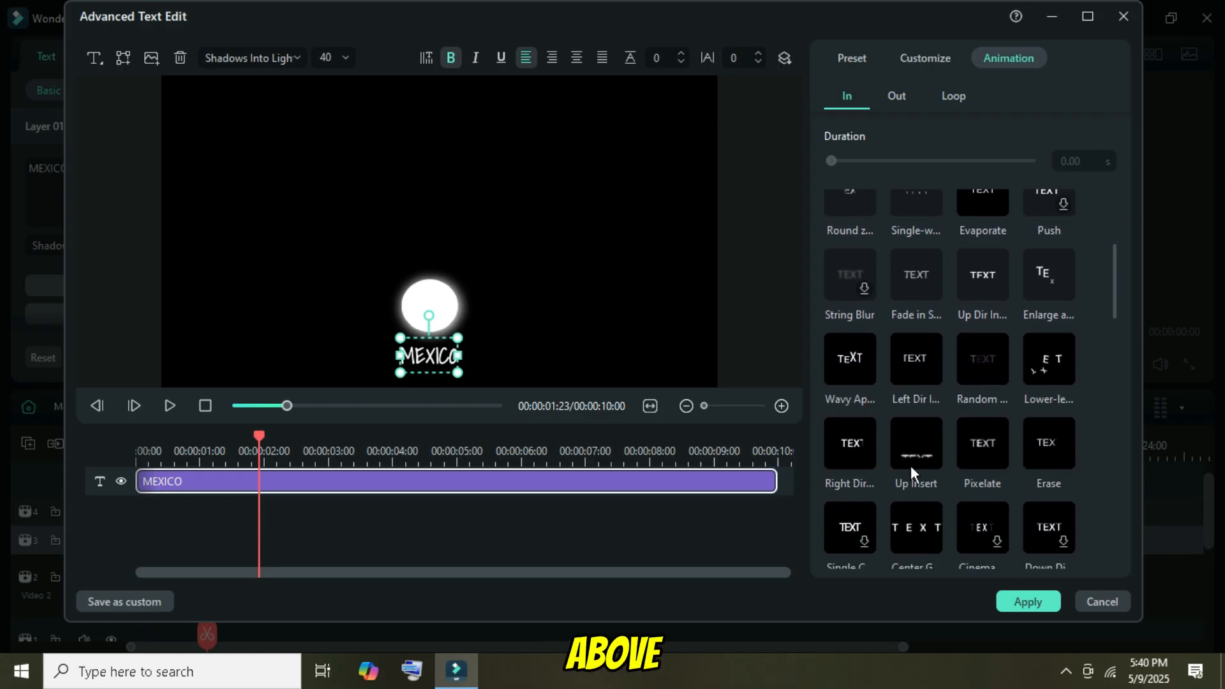
{"action": "left_click", "coordinate": [909, 451]}
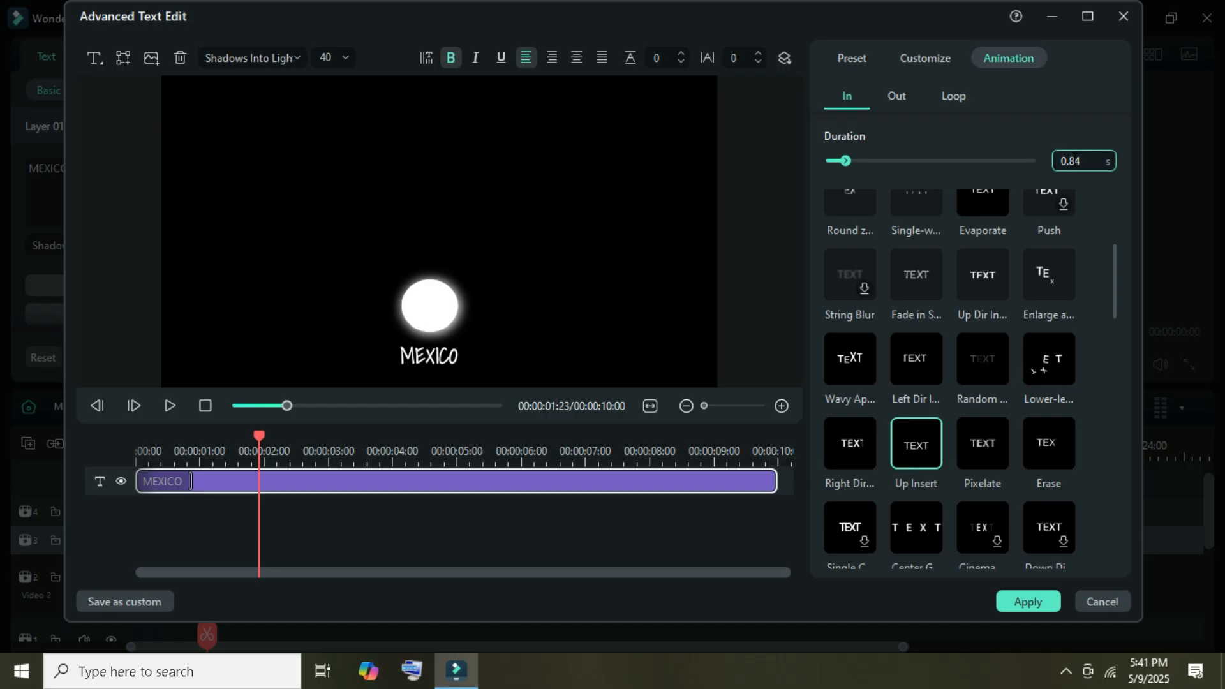
{"action": "key", "text": "Return"}
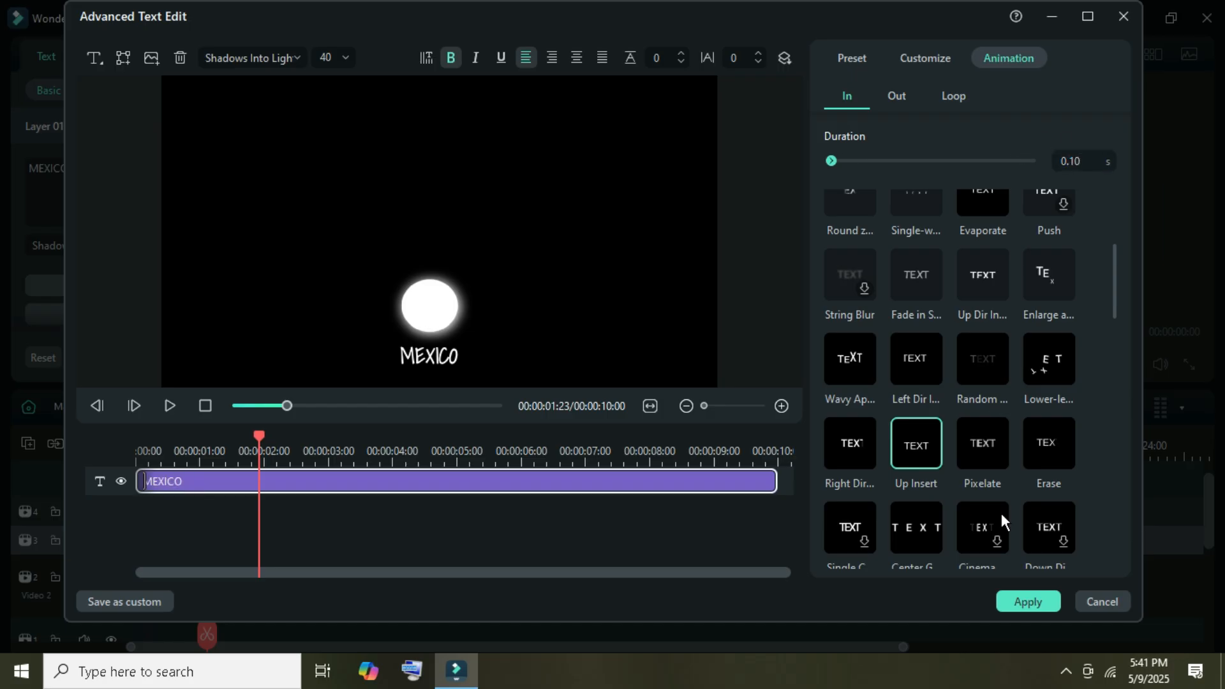
{"action": "left_click", "coordinate": [1016, 603]}
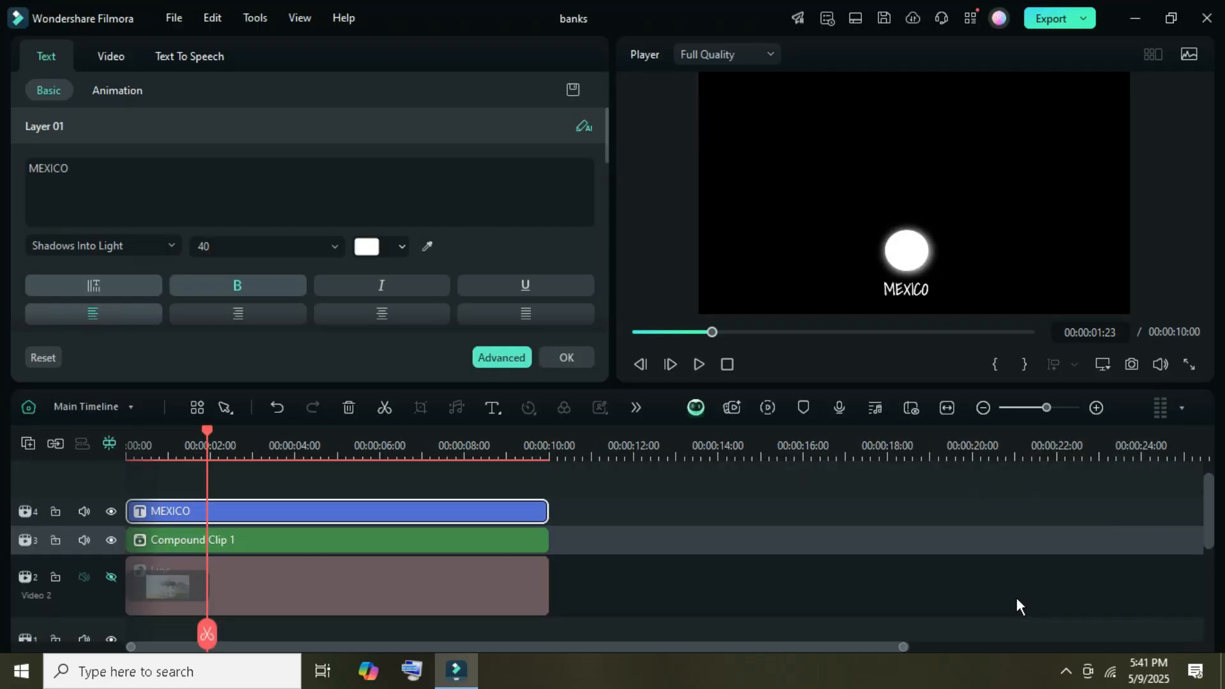
{"action": "left_click", "coordinate": [559, 358]}
Place the green waterfall photo on a new track above the title and extend it to the 10-second clip end.
{"action": "left_click", "coordinate": [42, 68]}
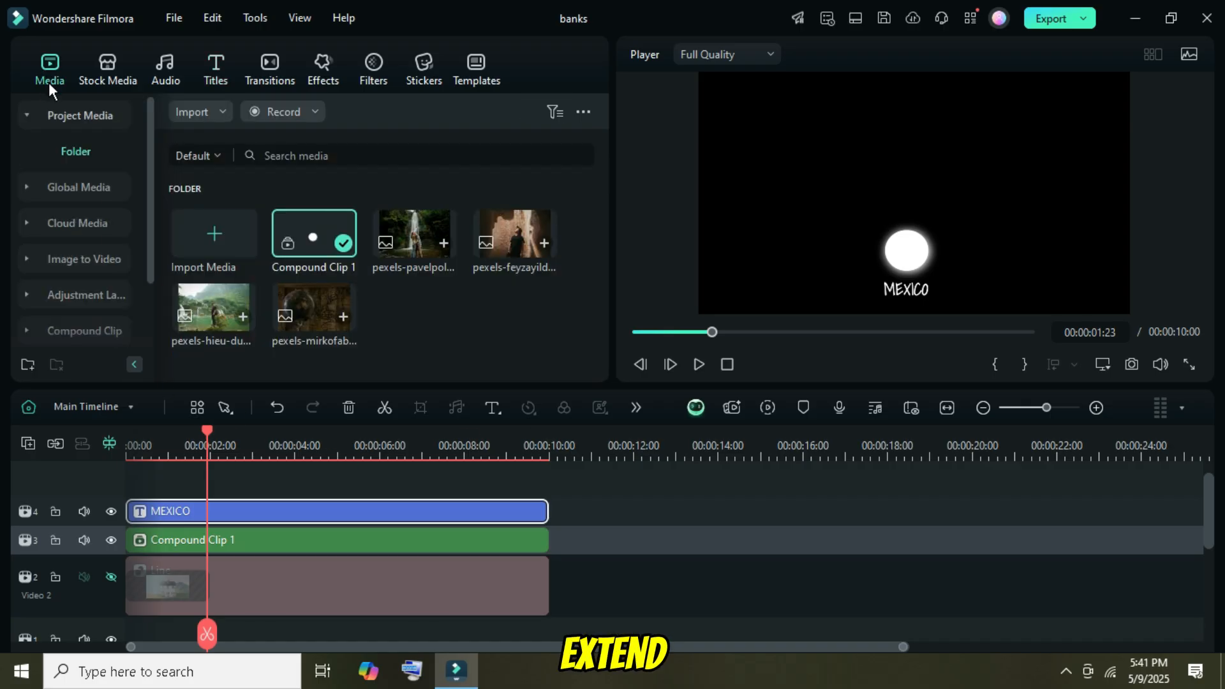
{"action": "scroll", "coordinate": [271, 456], "scroll_direction": "up", "scroll_amount": 1}
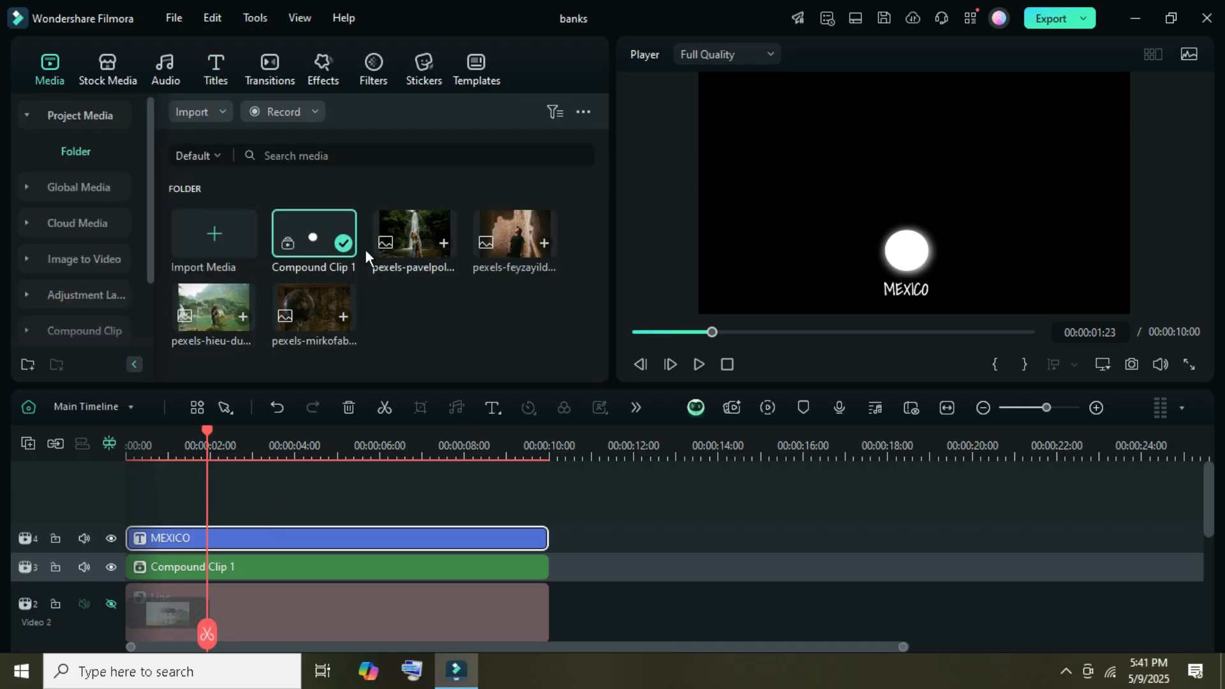
{"action": "left_click_drag", "start_coordinate": [211, 319], "coordinate": [230, 510]}
{"action": "left_click_drag", "start_coordinate": [331, 505], "coordinate": [547, 505]}
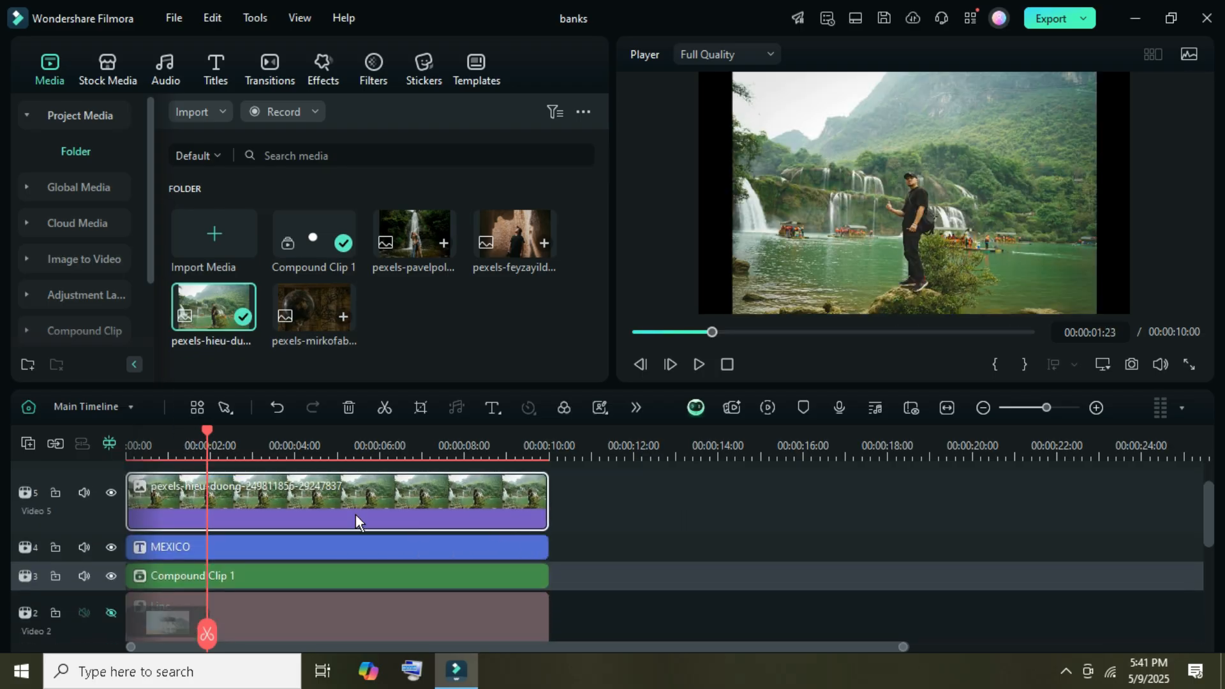
Apply a rectangle mask to the waterfall photo and set its corner radius to 5 %.
{"action": "double_click", "coordinate": [354, 514]}
{"action": "left_click", "coordinate": [109, 88]}
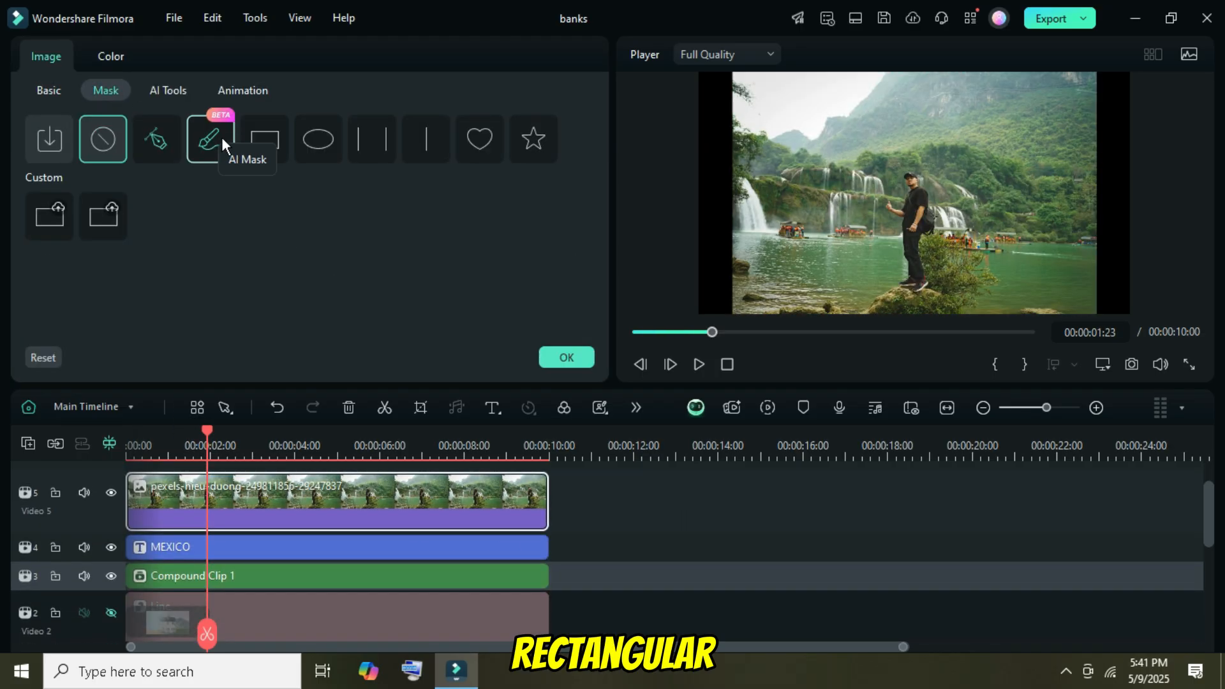
{"action": "left_click", "coordinate": [265, 142]}
{"action": "left_click_drag", "start_coordinate": [602, 132], "coordinate": [122, 281]}
{"action": "double_click", "coordinate": [549, 268]}
{"action": "type", "text": "5"}
{"action": "key", "text": "Return"}
Set the photo's rectangle mask width to 30 % to make the visible area square.
{"action": "left_click_drag", "start_coordinate": [206, 429], "coordinate": [220, 429]}
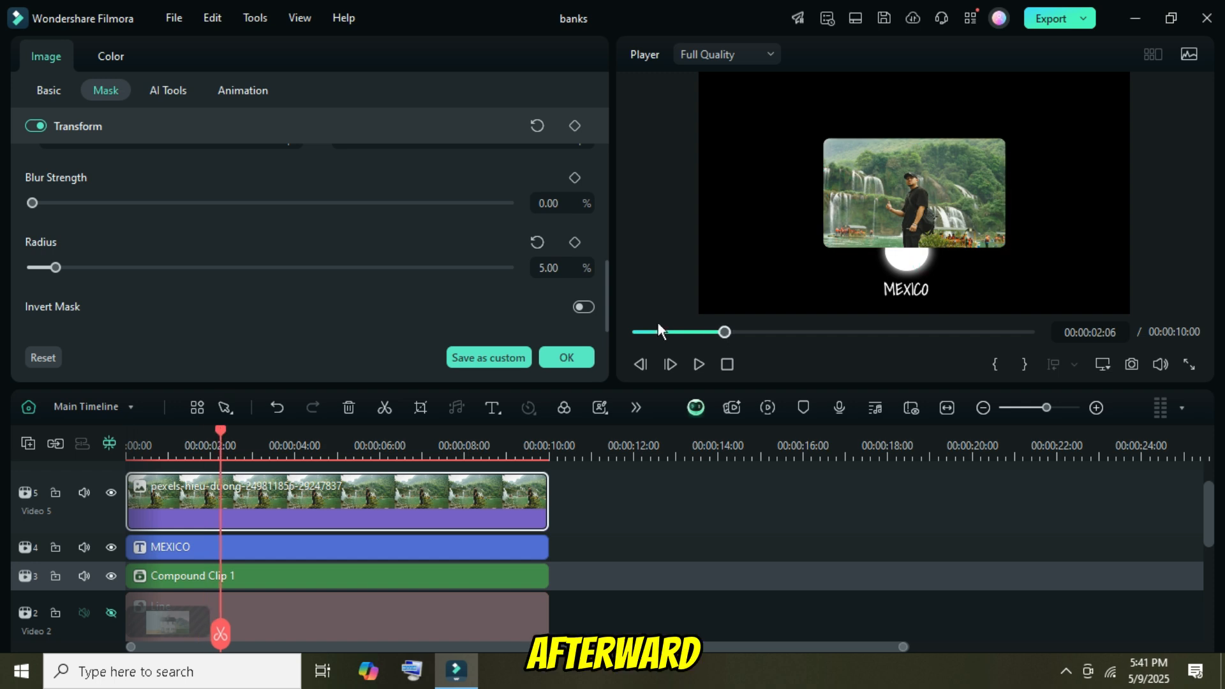
{"action": "left_click_drag", "start_coordinate": [606, 277], "coordinate": [621, 200]}
{"action": "left_click", "coordinate": [559, 242]}
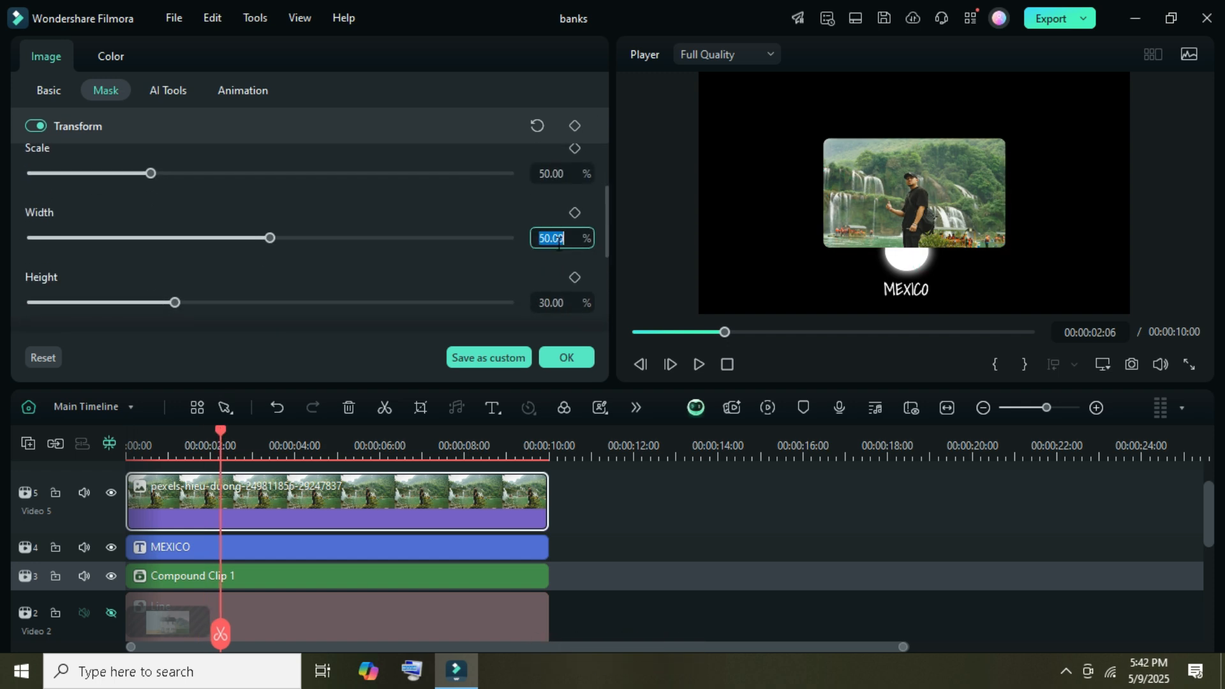
{"action": "key", "text": "Return"}
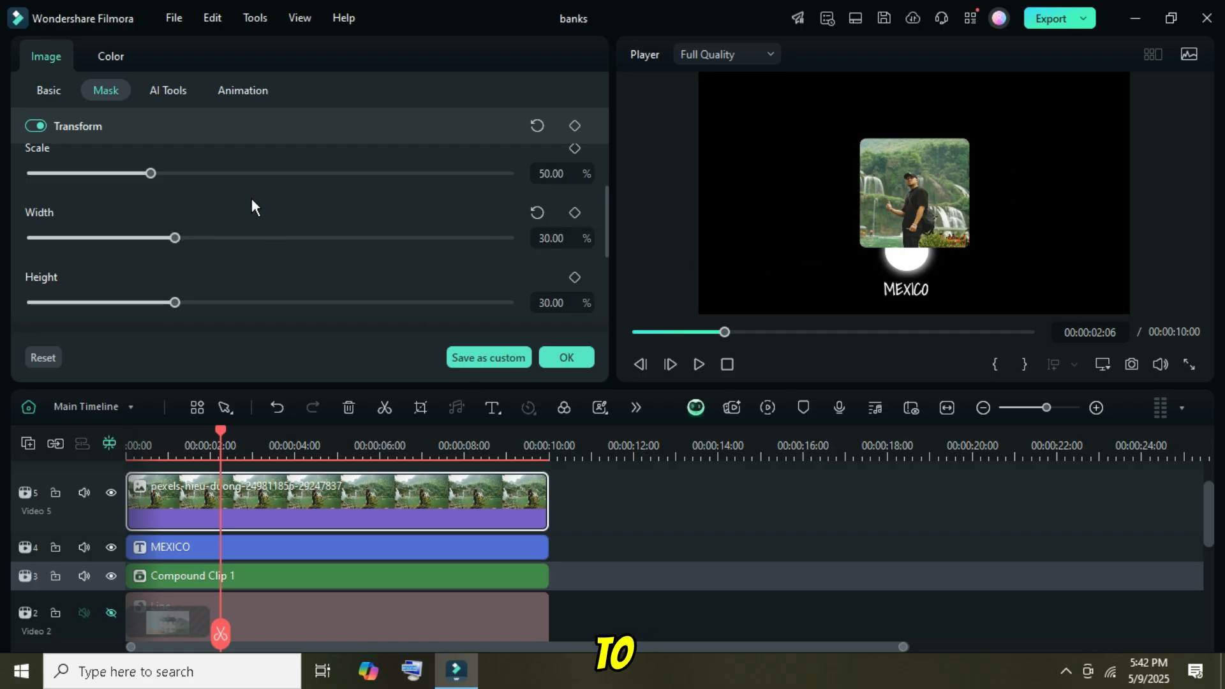
Position the masked photo above the ellipse at X -21 px and Y 117 px.
{"action": "left_click", "coordinate": [49, 90]}
{"action": "left_click", "coordinate": [357, 287]}
{"action": "type", "text": "40"}
{"action": "key", "text": "Return"}
{"action": "left_click_drag", "start_coordinate": [357, 287], "coordinate": [390, 288]}
{"action": "left_click_drag", "start_coordinate": [76, 288], "coordinate": [63, 288]}
{"action": "left_click_drag", "start_coordinate": [390, 287], "coordinate": [401, 288]}
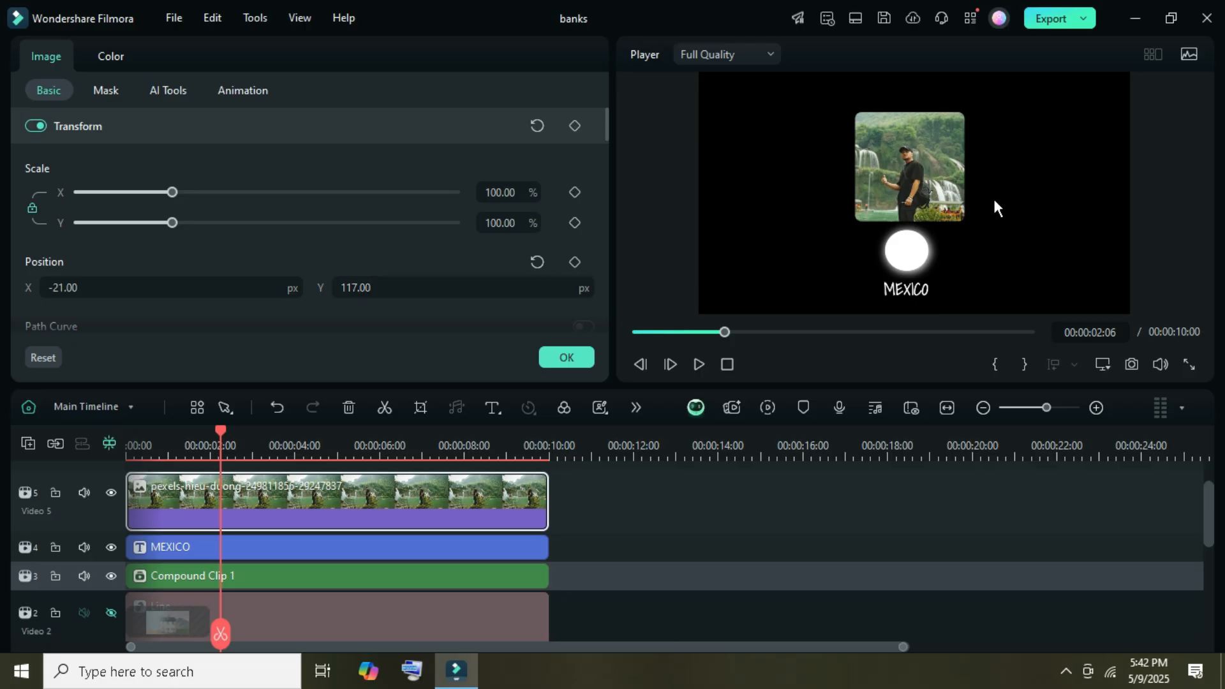
{"action": "left_click", "coordinate": [634, 332]}
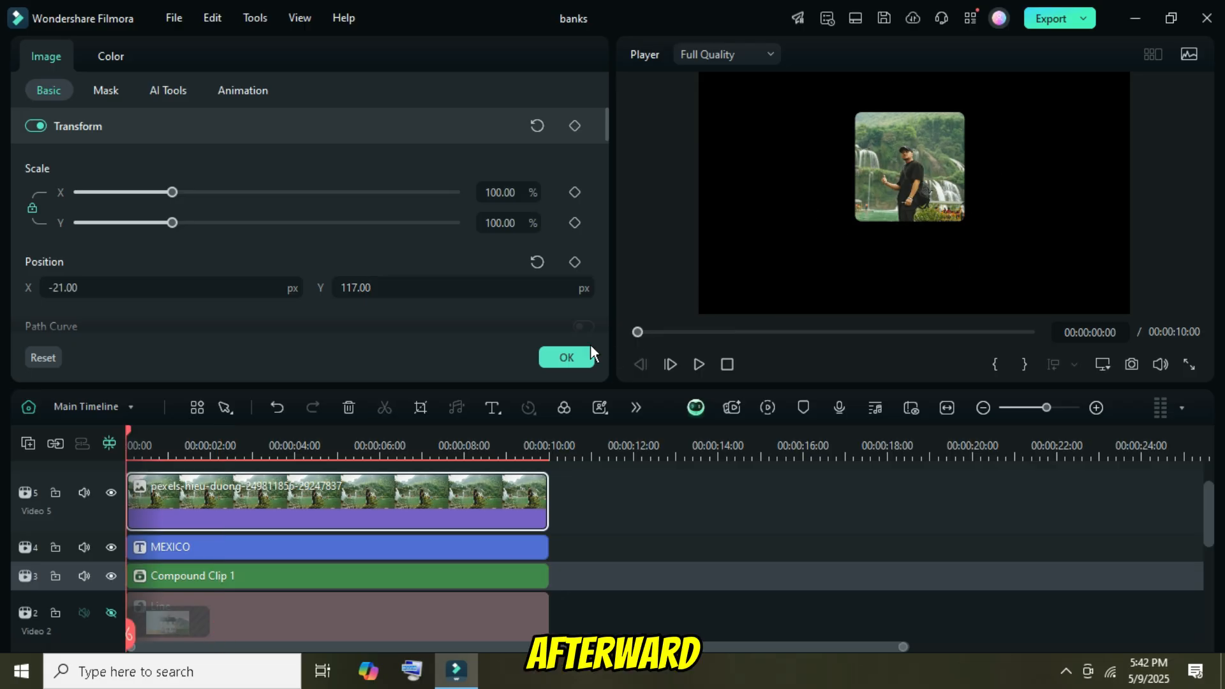
{"action": "left_click", "coordinate": [557, 356]}
Find the Evaporate 1 transition and add it to the start of the waterfall photo clip.
{"action": "left_click_drag", "start_coordinate": [128, 440], "coordinate": [201, 438]}
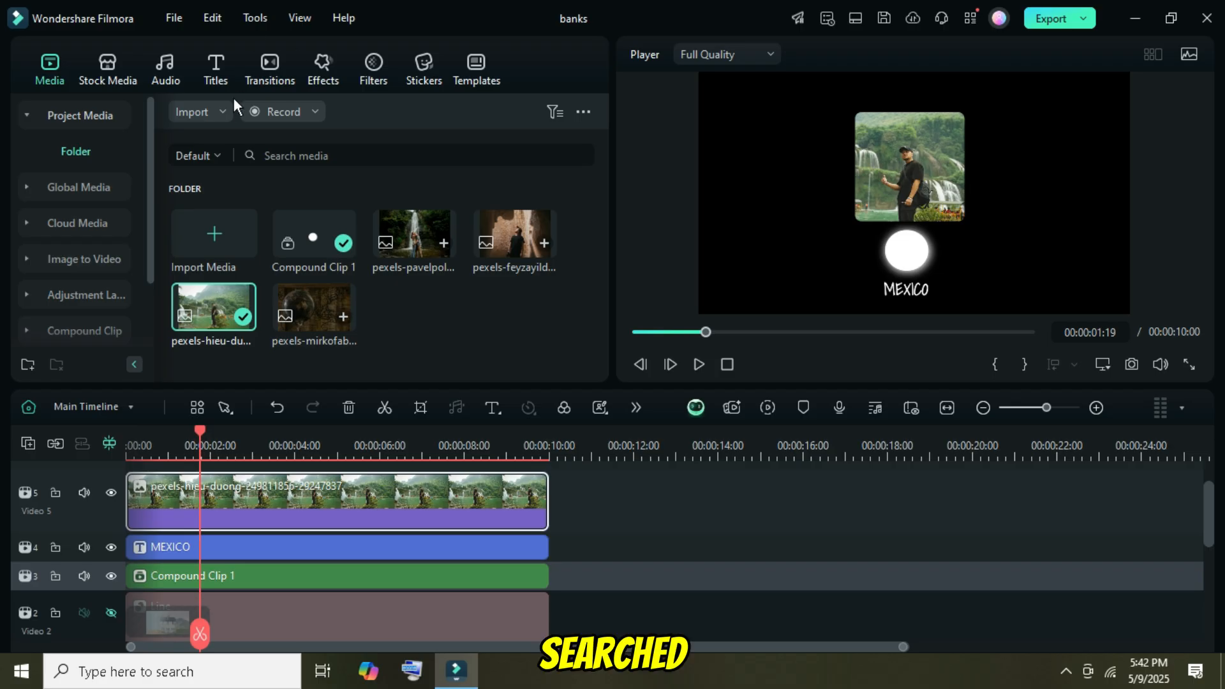
{"action": "left_click", "coordinate": [269, 71]}
{"action": "left_click", "coordinate": [508, 112]}
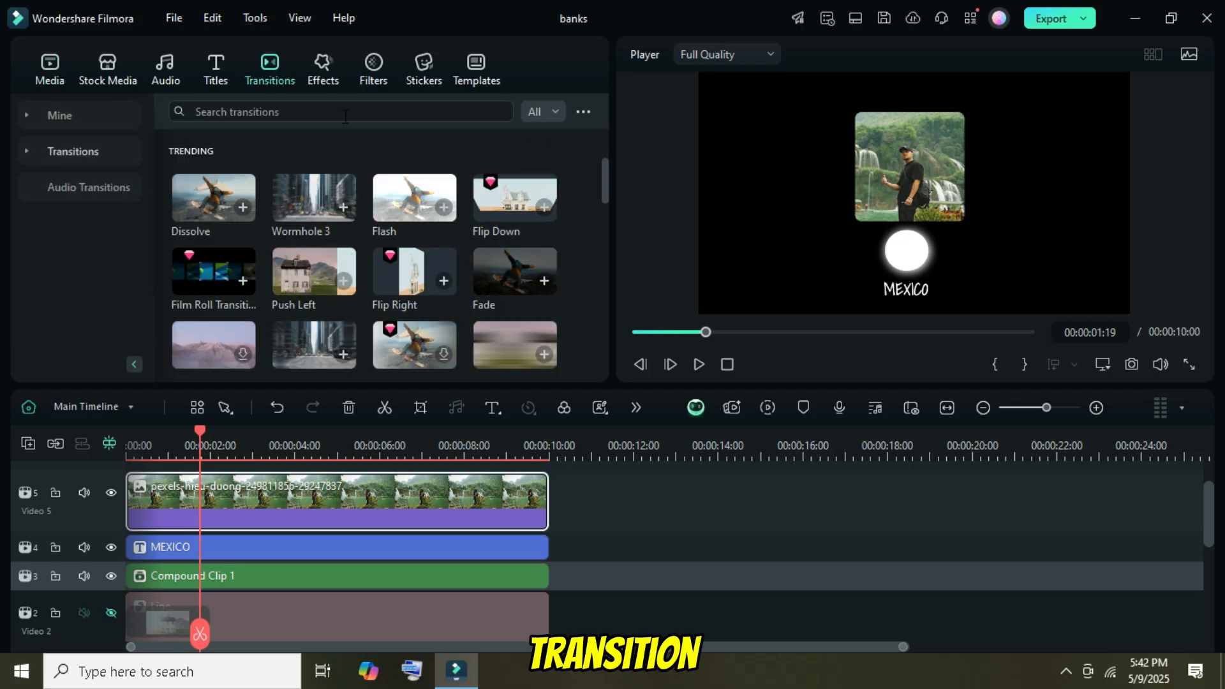
{"action": "left_click", "coordinate": [218, 113]}
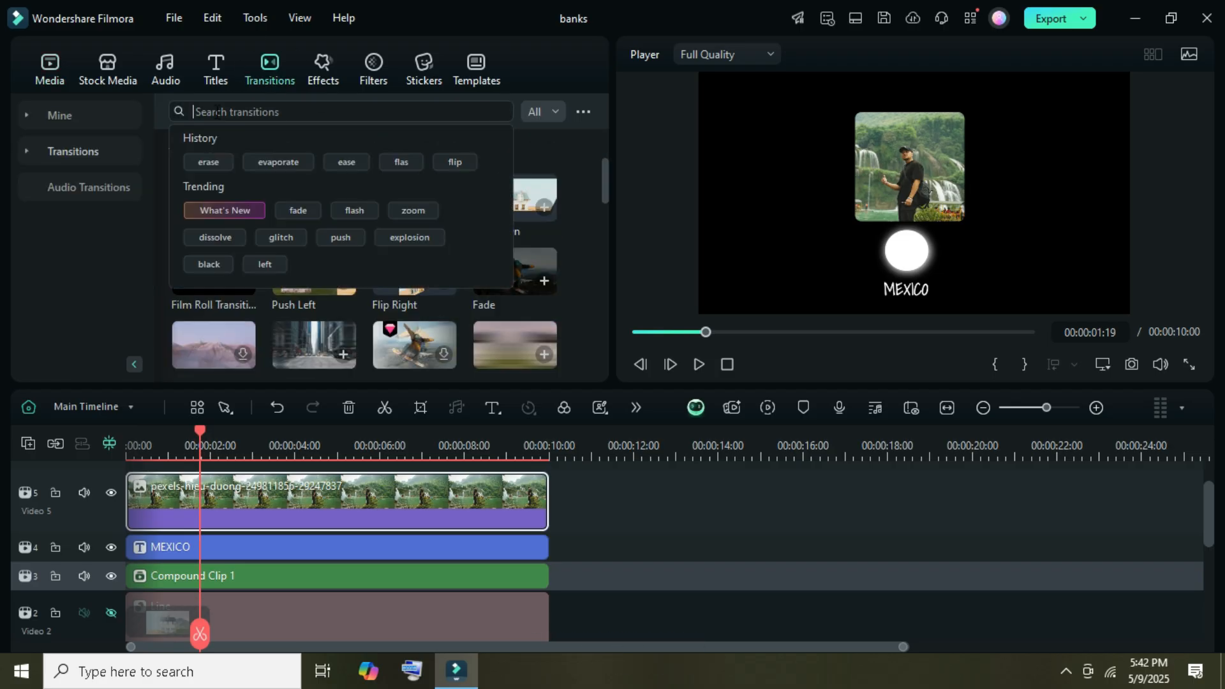
{"action": "left_click", "coordinate": [270, 161]}
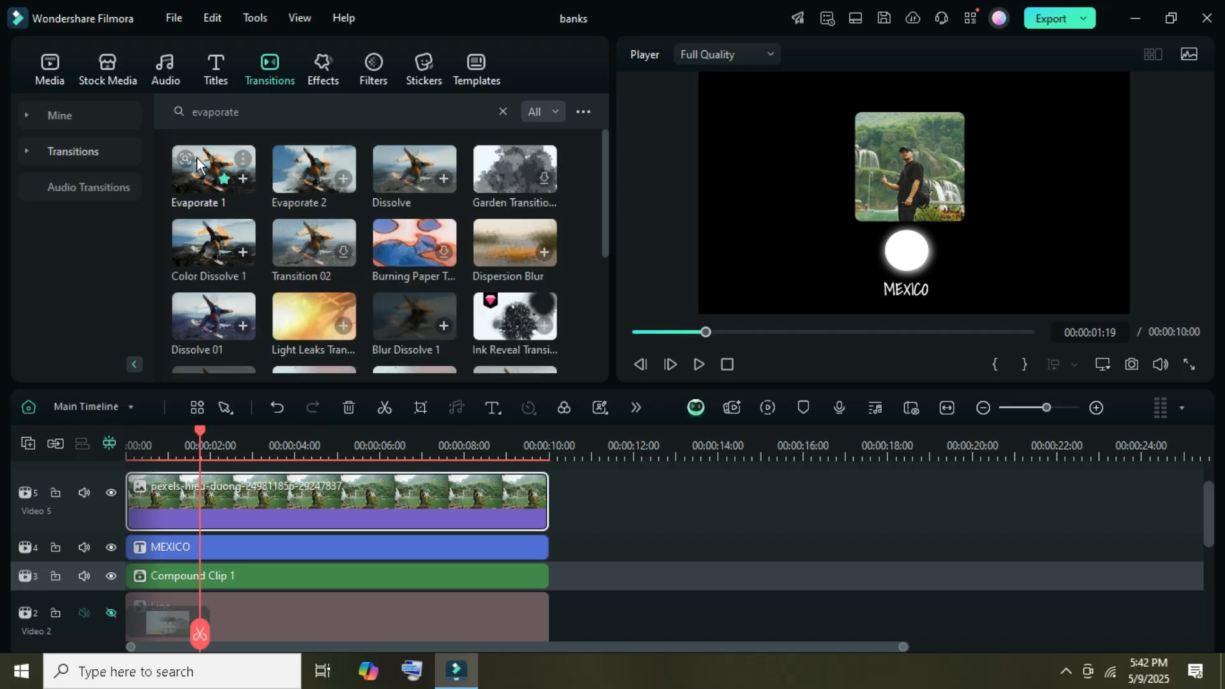
{"action": "left_click_drag", "start_coordinate": [206, 208], "coordinate": [174, 492]}
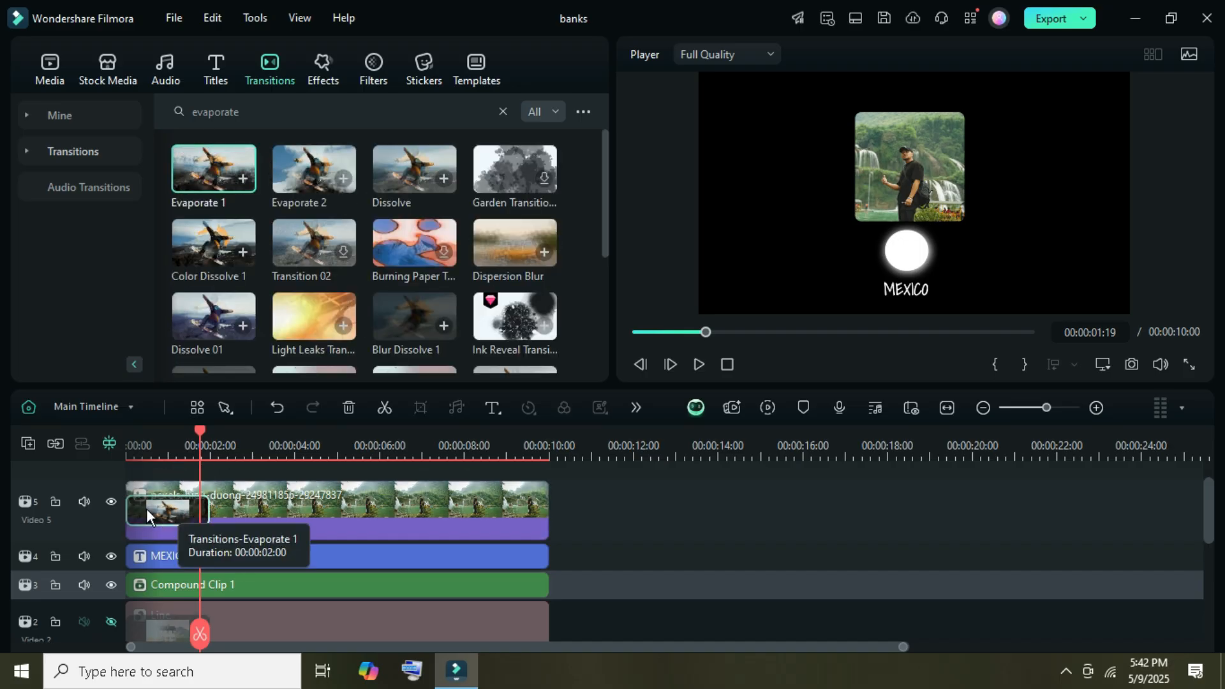
{"action": "scroll", "coordinate": [269, 496], "scroll_direction": "down", "scroll_amount": 1}
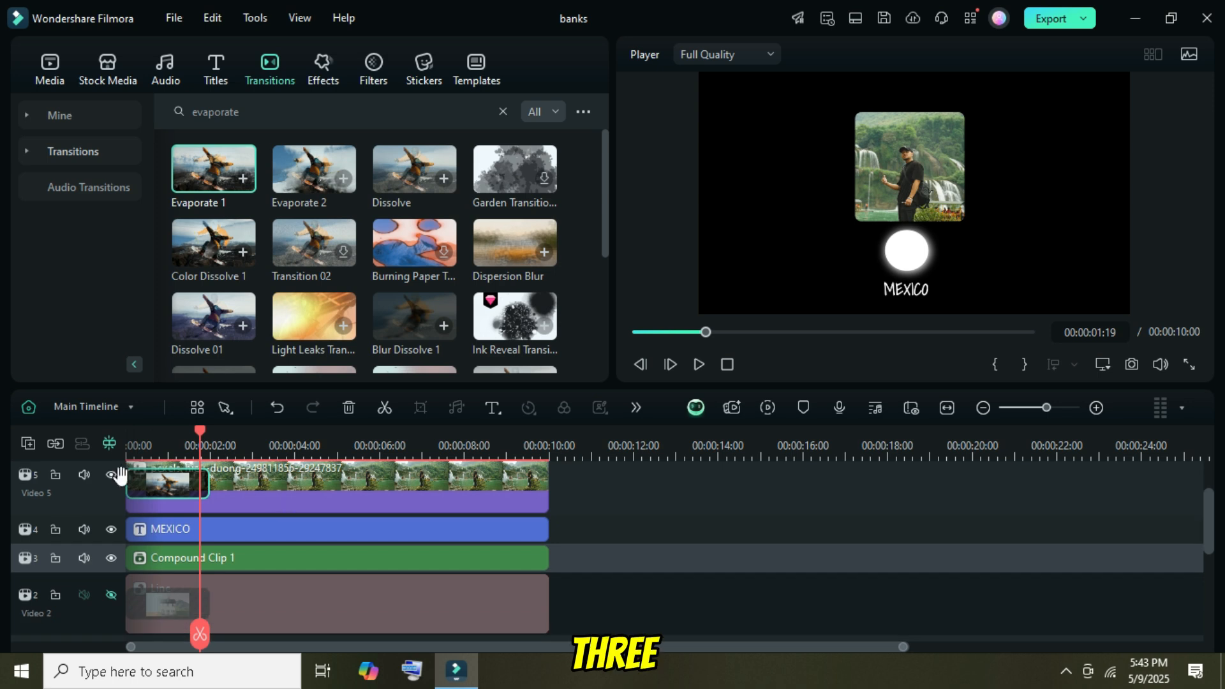
Combine the waterfall photo, MEXICO title and Compound Clip 1 into one new compound clip, accepting the default name.
{"action": "right_click", "coordinate": [521, 549]}
{"action": "left_click_drag", "start_coordinate": [521, 544], "coordinate": [395, 485]}
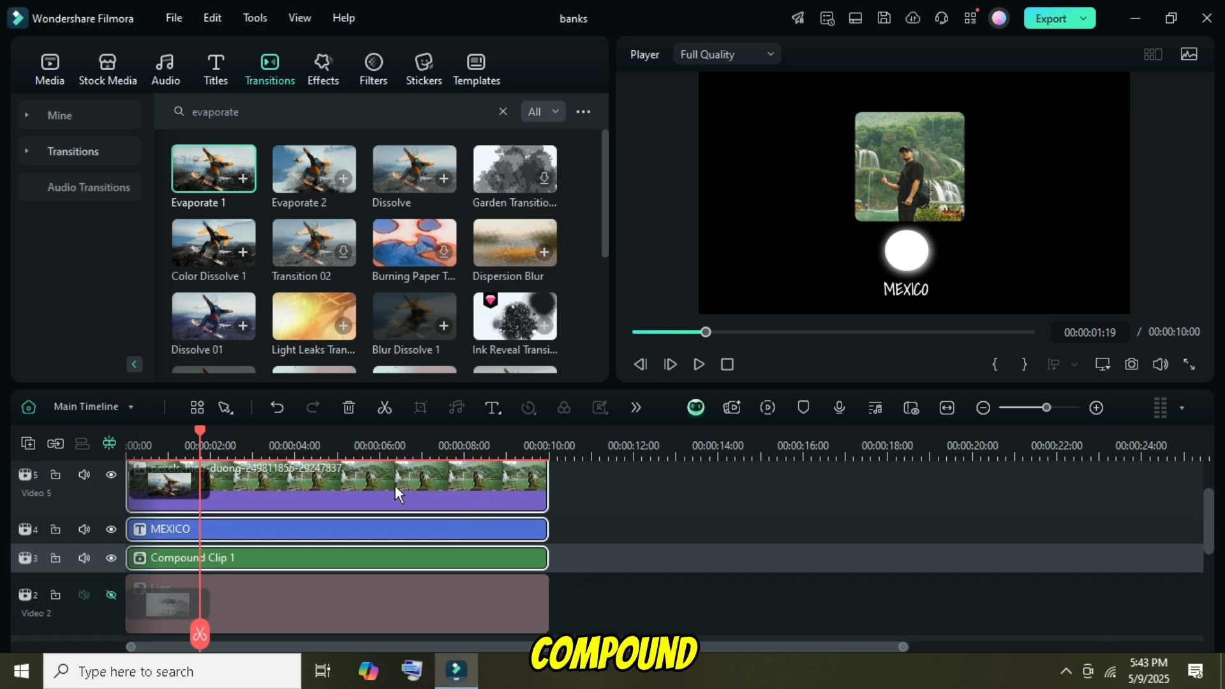
{"action": "right_click", "coordinate": [396, 485]}
{"action": "left_click", "coordinate": [459, 438]}
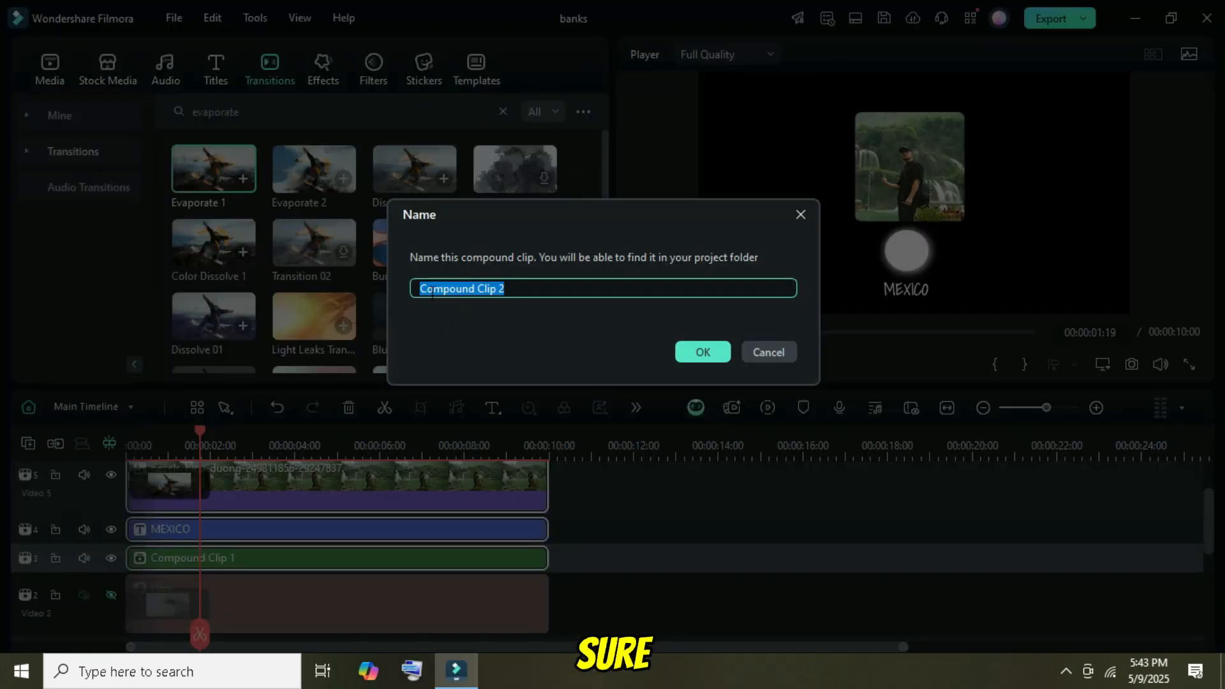
{"action": "left_click", "coordinate": [696, 351]}
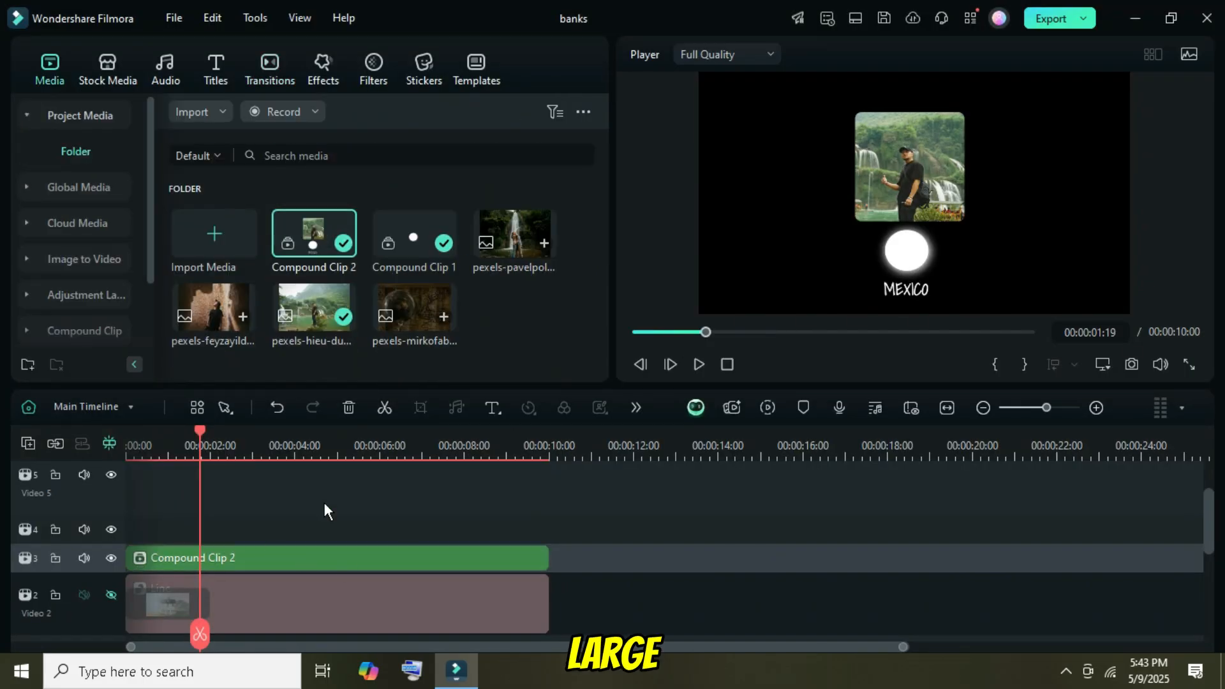
Set the timeline track height to large and unhide the Line clip's track, Video 2.
{"action": "right_click", "coordinate": [29, 451]}
{"action": "mouse_move", "coordinate": [105, 611]}
{"action": "left_click", "coordinate": [246, 584]}
{"action": "scroll", "coordinate": [296, 504], "scroll_direction": "down", "scroll_amount": 2}
{"action": "scroll", "coordinate": [296, 504], "scroll_direction": "down", "scroll_amount": 1}
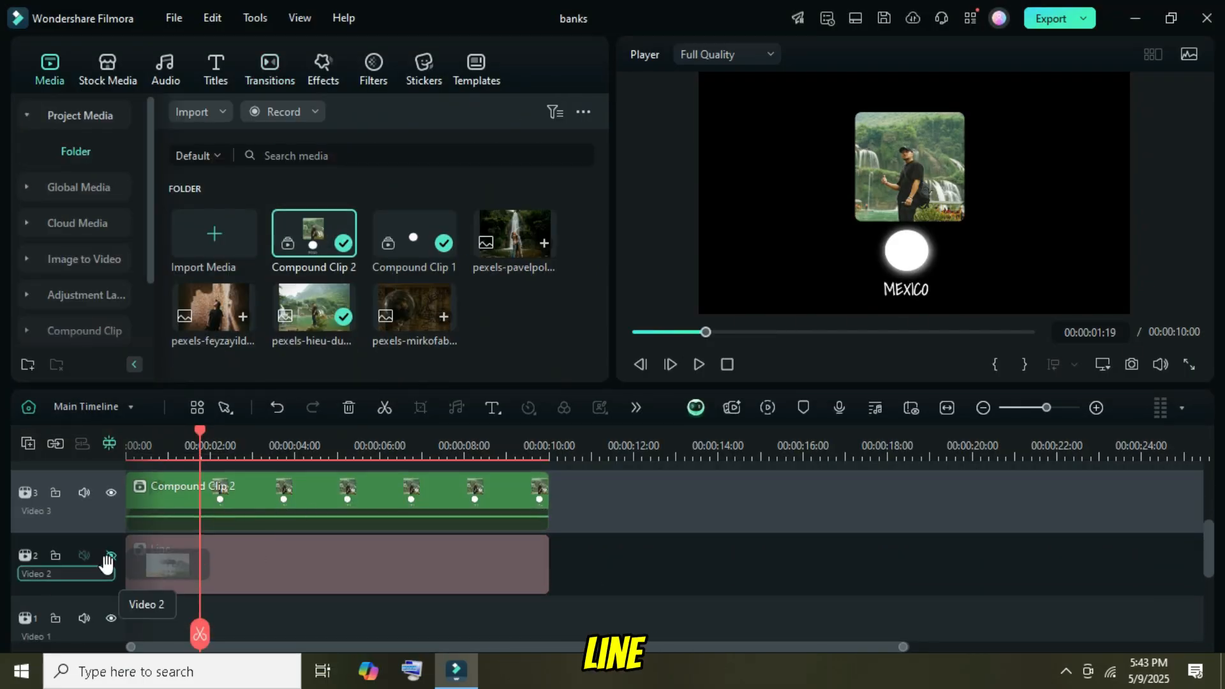
{"action": "left_click", "coordinate": [111, 555]}
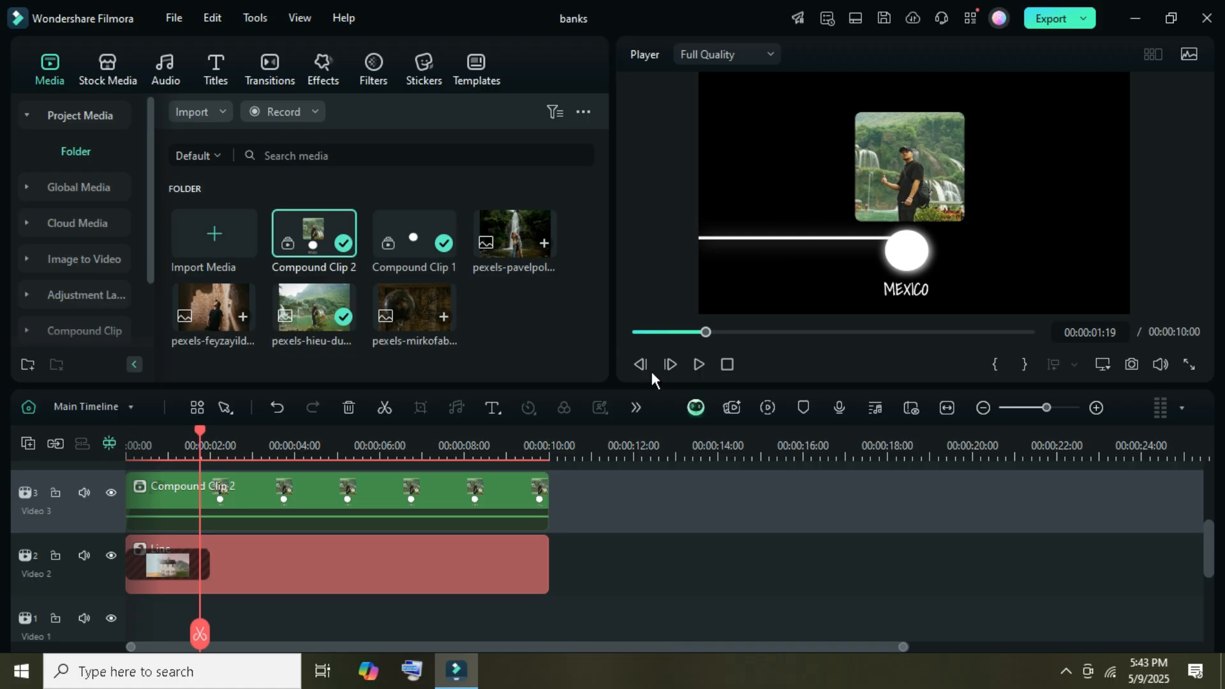
Shift Compound Clip 2 along its track so that it starts at 00:00:00:23.
{"action": "mouse_move", "coordinate": [203, 432]}
{"action": "left_mouse_down"}
{"action": "mouse_move", "coordinate": [139, 418]}
{"action": "mouse_move", "coordinate": [164, 426]}
{"action": "left_mouse_up"}
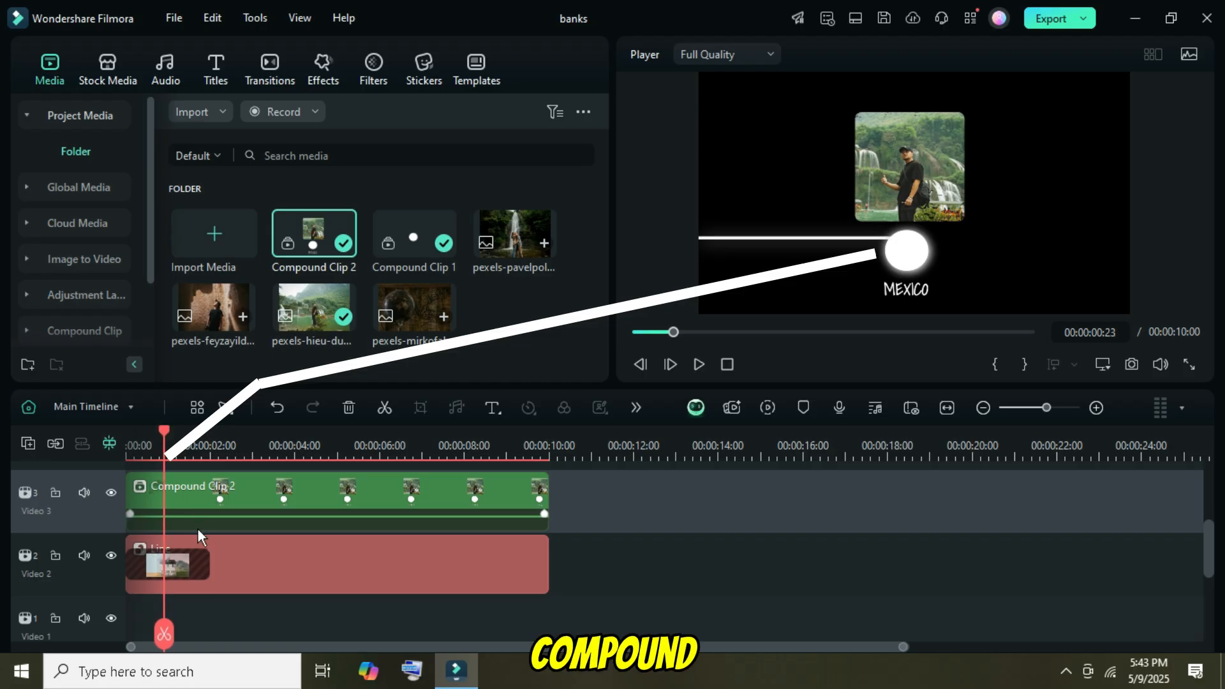
{"action": "left_click_drag", "start_coordinate": [197, 526], "coordinate": [246, 525]}
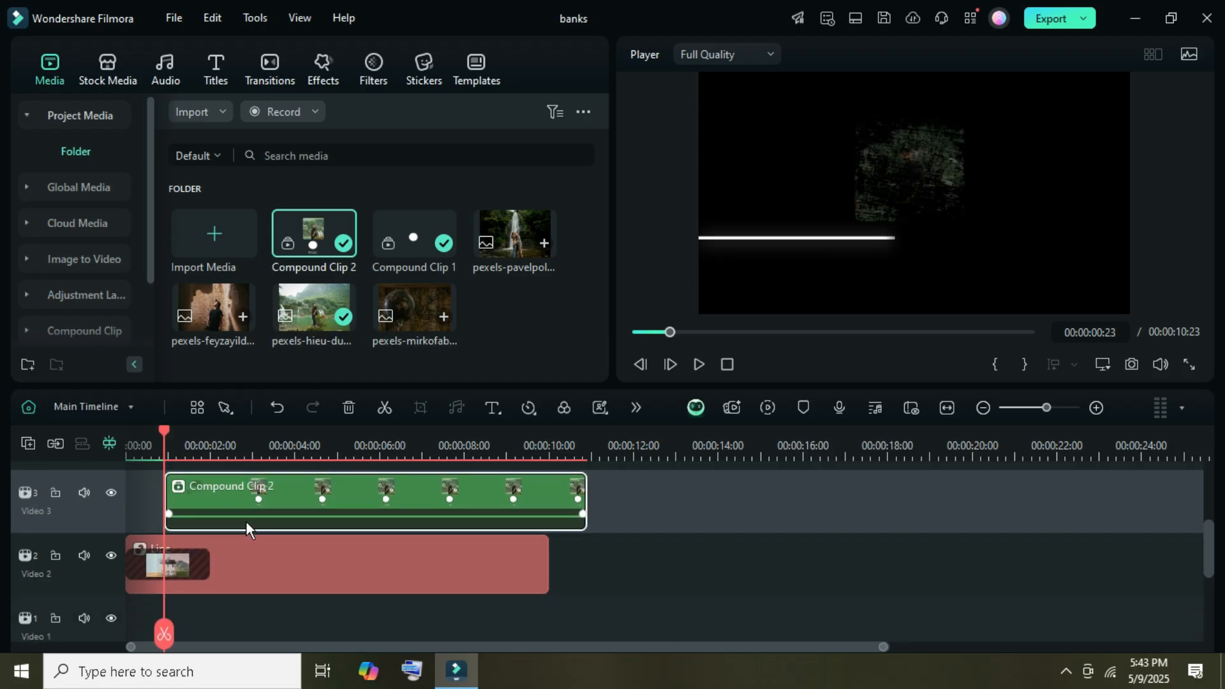
{"action": "scroll", "coordinate": [189, 503], "scroll_direction": "down", "scroll_amount": 1}
{"action": "scroll", "coordinate": [200, 510], "scroll_direction": "up", "scroll_amount": 2}
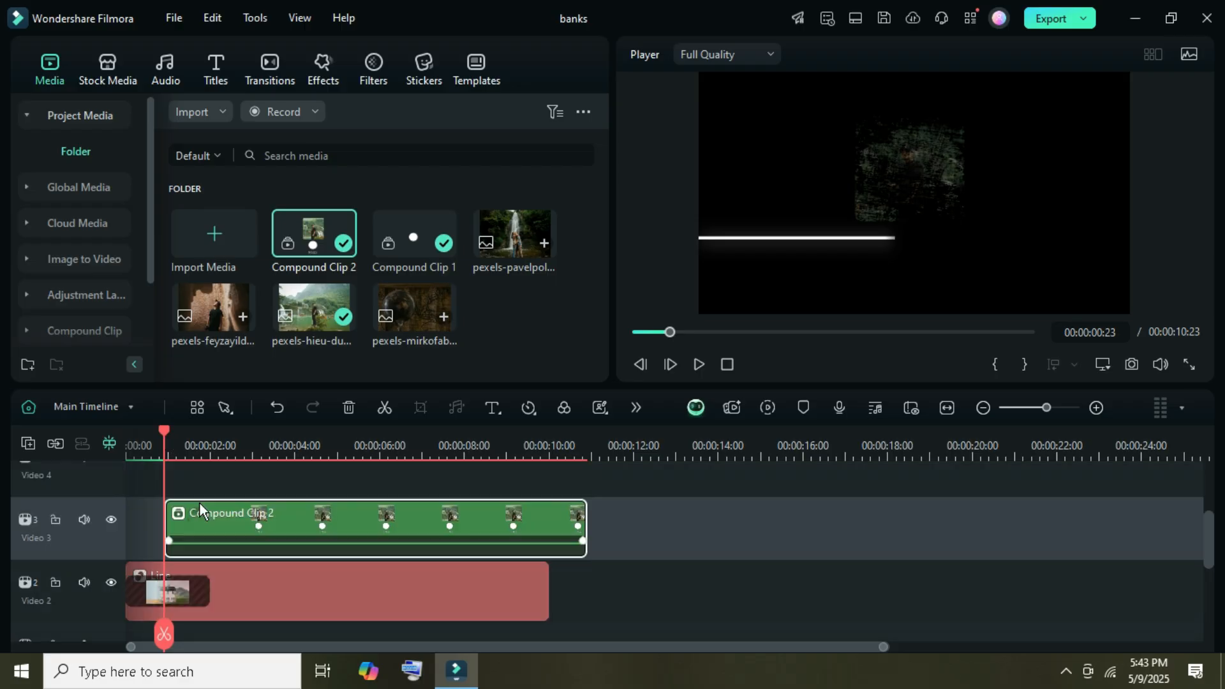
Position Compound Clip 2 at X 40 px and Y 57 px so the circle meets the end of the line.
{"action": "left_click_drag", "start_coordinate": [168, 431], "coordinate": [227, 447]}
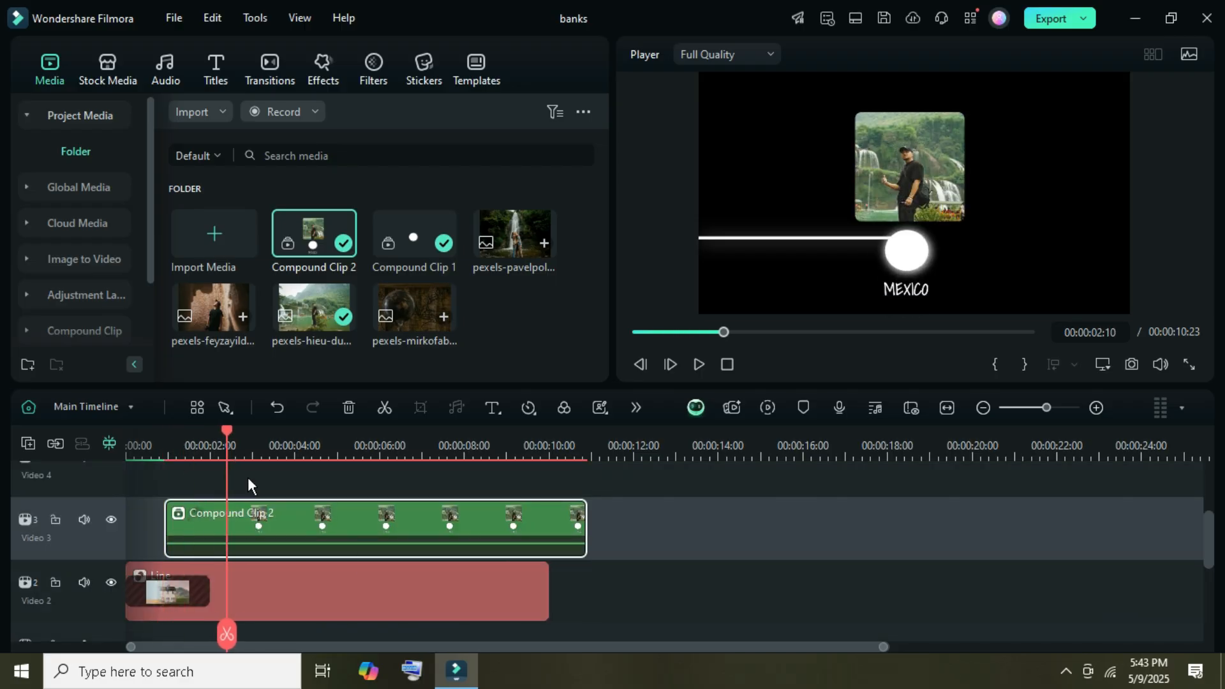
{"action": "double_click", "coordinate": [291, 523]}
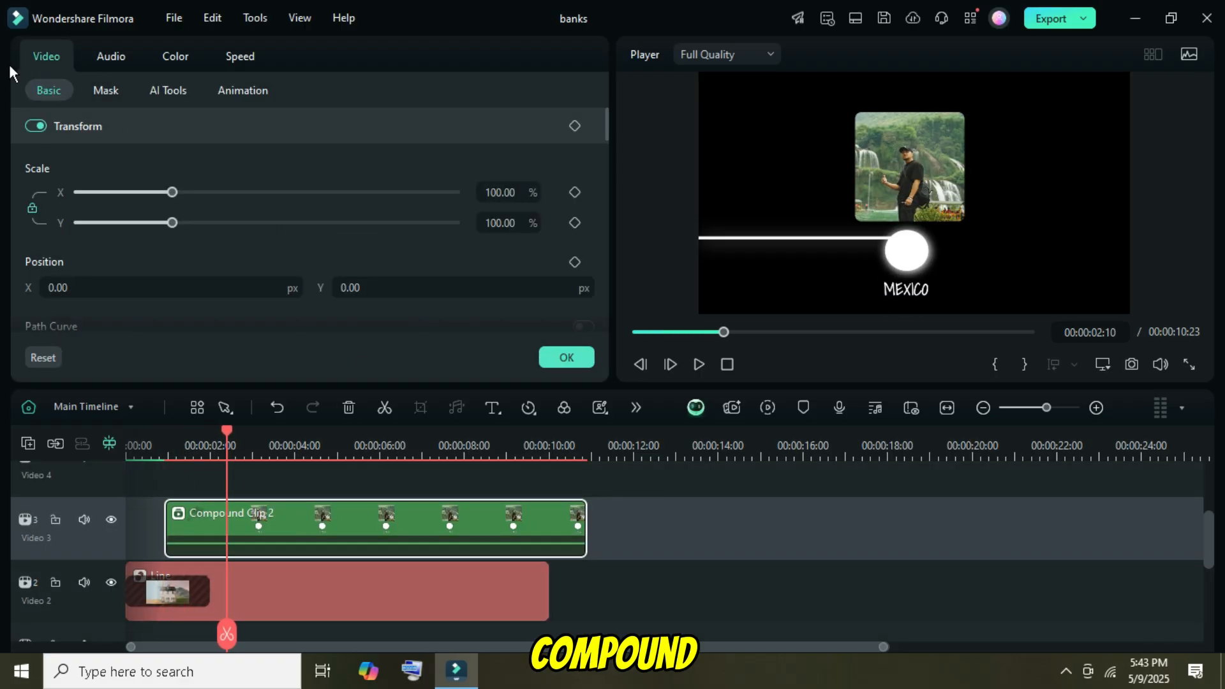
{"action": "left_click_drag", "start_coordinate": [357, 288], "coordinate": [409, 288]}
{"action": "left_click_drag", "start_coordinate": [95, 288], "coordinate": [167, 288]}
{"action": "left_click_drag", "start_coordinate": [365, 291], "coordinate": [363, 291]}
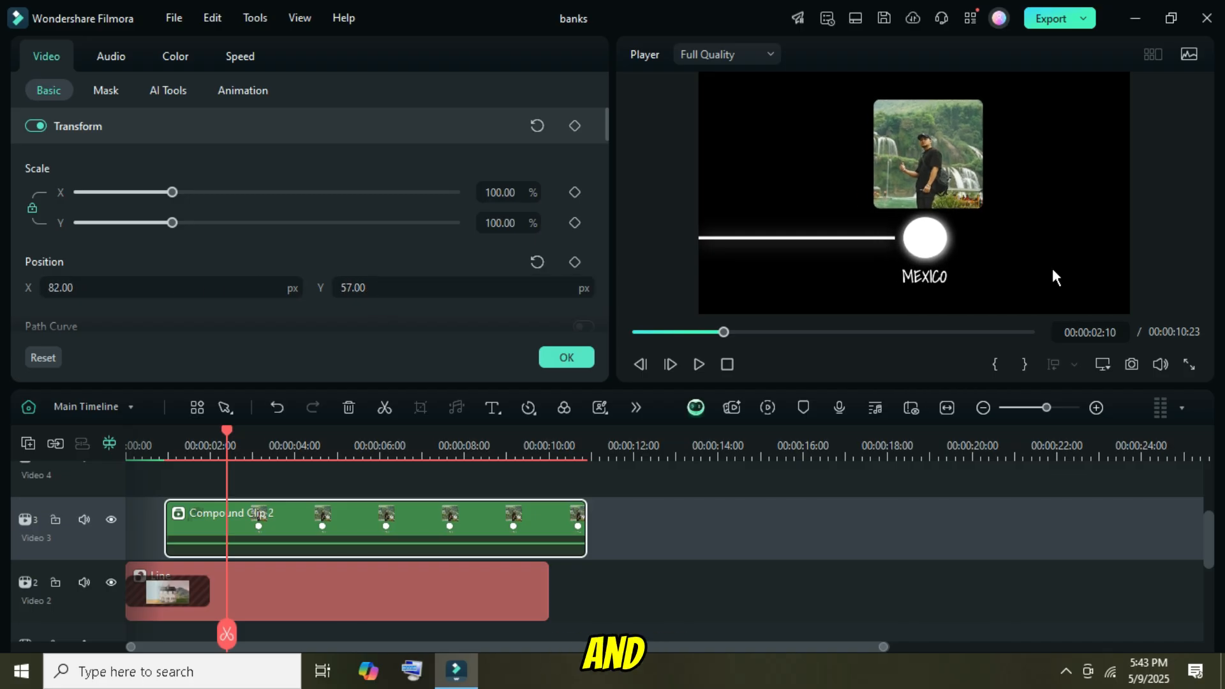
{"action": "left_click_drag", "start_coordinate": [243, 288], "coordinate": [205, 288]}
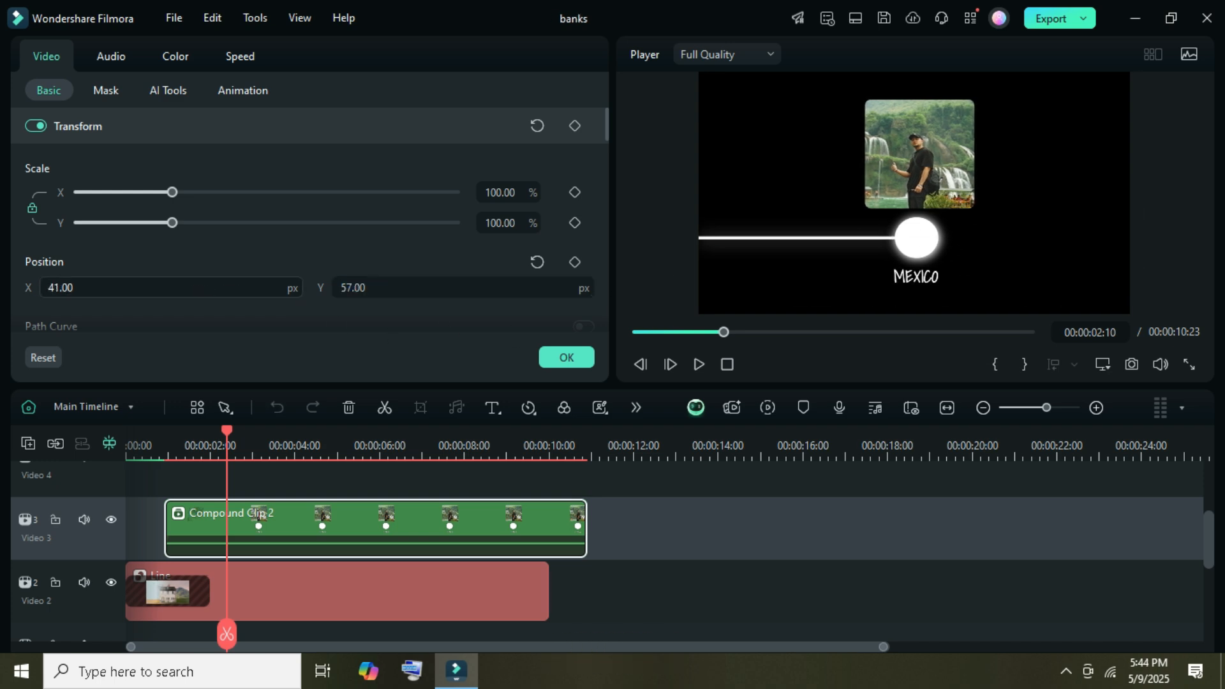
Add Transform keyframes to Compound Clip 2 at 00:00:04:00 and 00:00:05:00.
{"action": "left_click_drag", "start_coordinate": [151, 439], "coordinate": [296, 454]}
{"action": "left_click", "coordinate": [574, 126]}
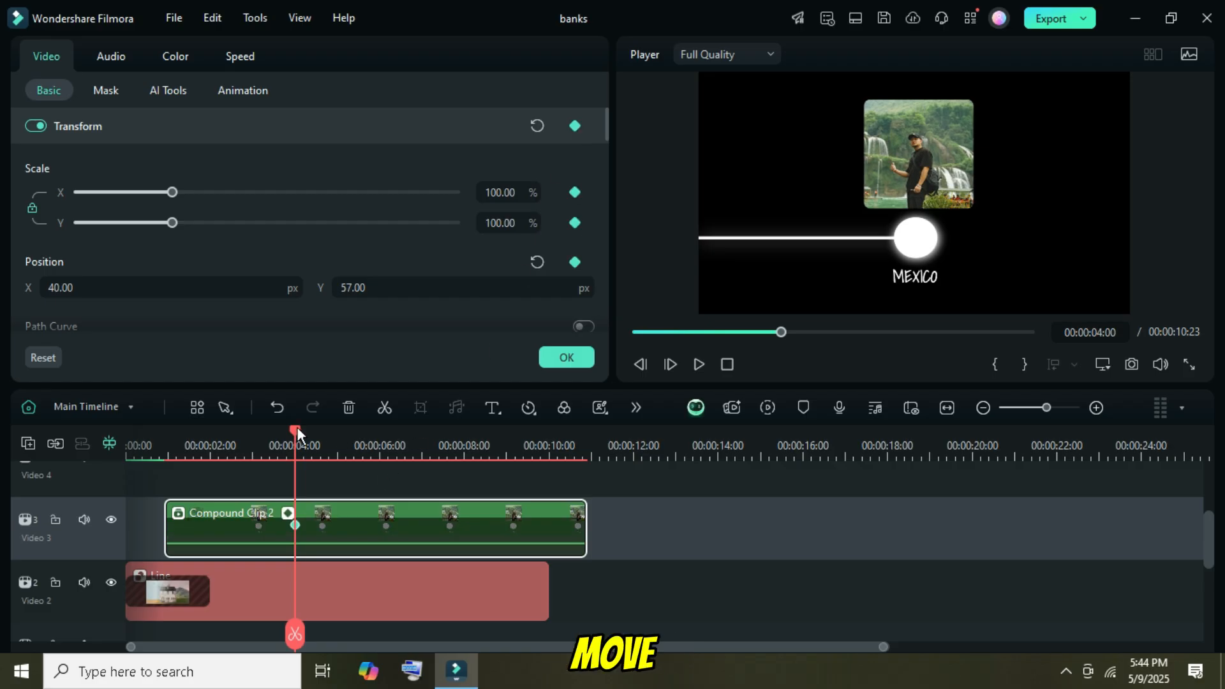
{"action": "left_click_drag", "start_coordinate": [296, 427], "coordinate": [336, 424]}
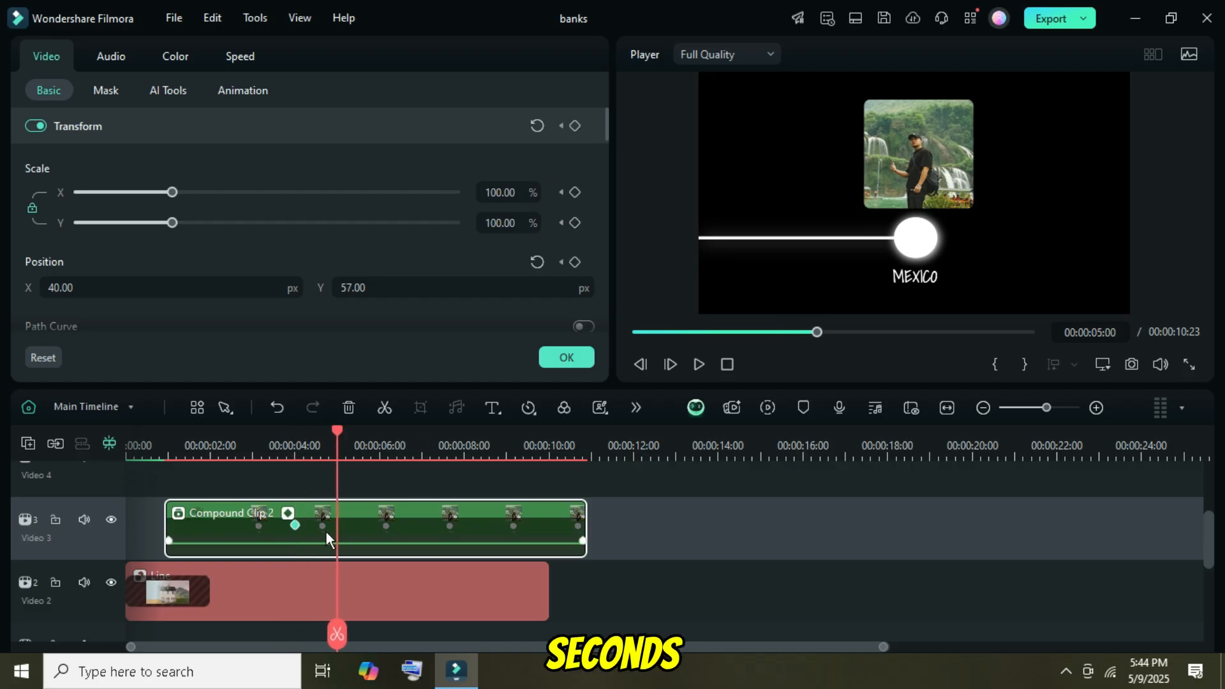
{"action": "left_click", "coordinate": [575, 126]}
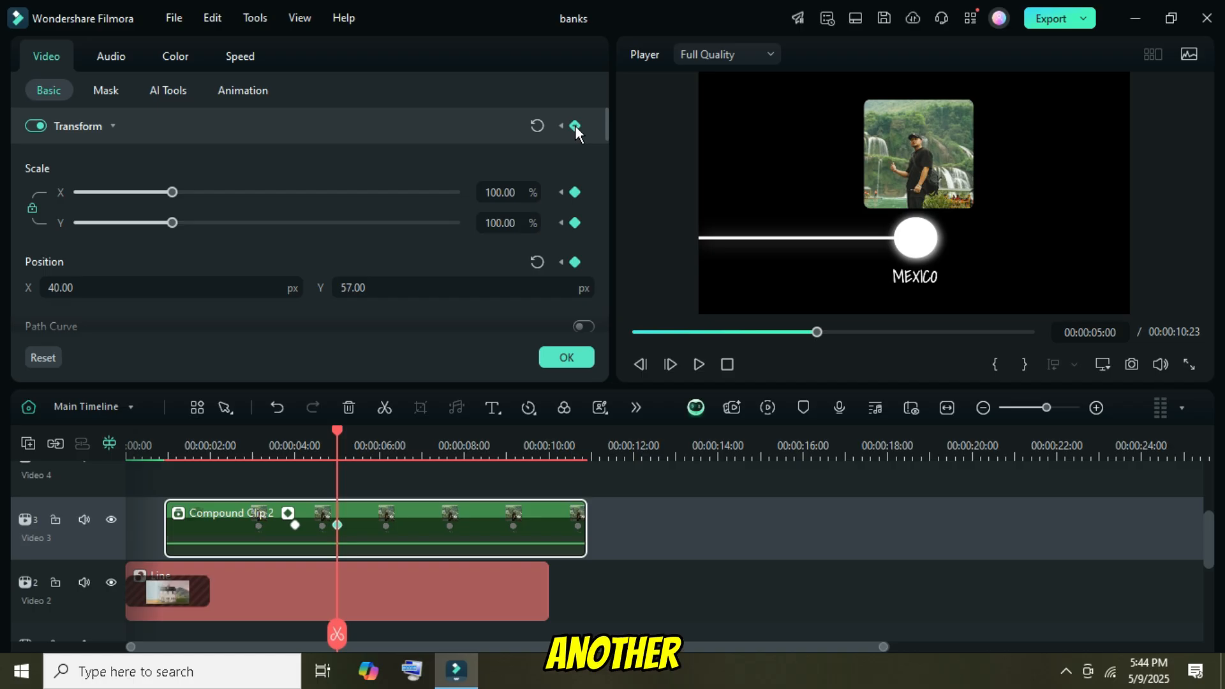
Set Compound Clip 2's X position to -1214 px at the 5-second keyframe to move it outside the frame.
{"action": "mouse_move", "coordinate": [142, 290]}
{"action": "left_mouse_down"}
{"action": "mouse_move", "coordinate": [131, 288]}
{"action": "mouse_move", "coordinate": [145, 286]}
{"action": "left_mouse_up"}
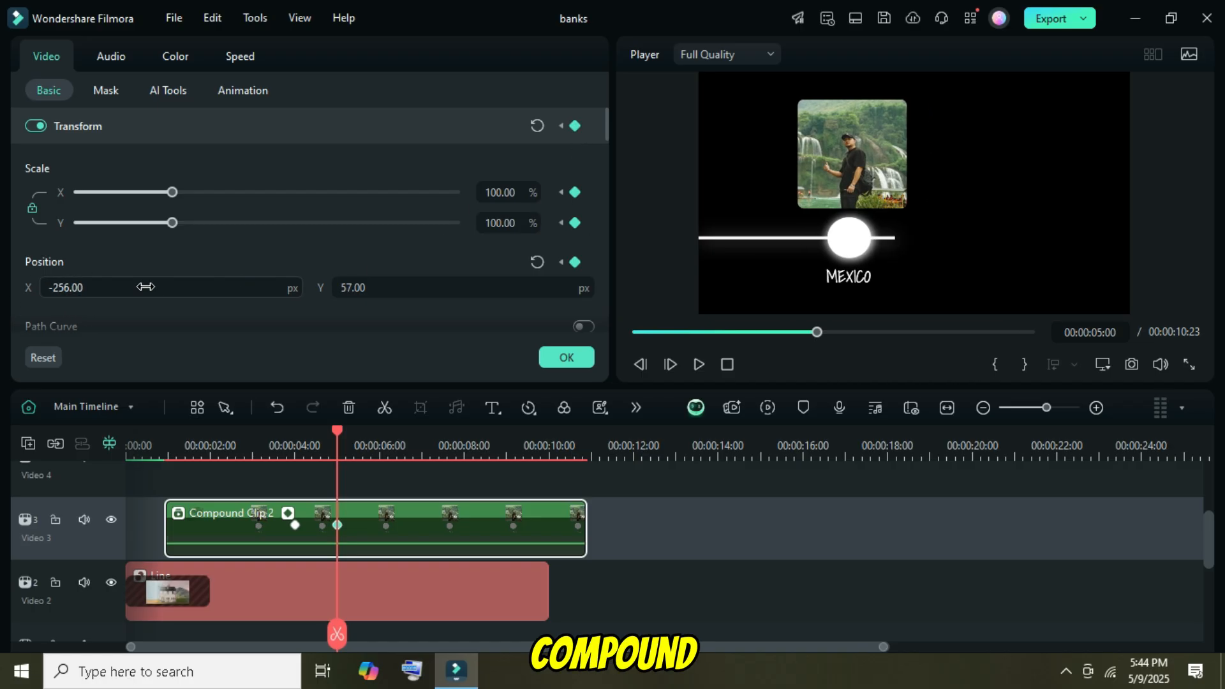
{"action": "left_click", "coordinate": [88, 290]}
{"action": "type", "text": "-1214"}
{"action": "key", "text": "Return"}
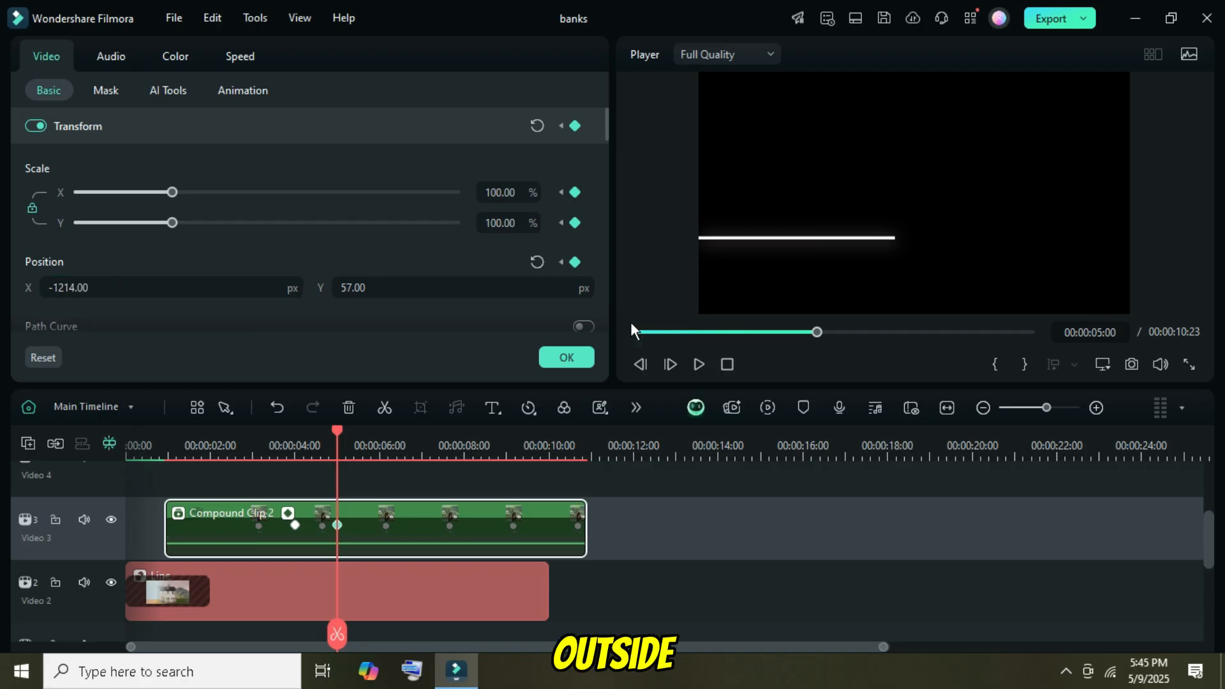
Extend the Line clip to match the end of Compound Clip 2 and close its properties.
{"action": "left_click", "coordinate": [502, 608]}
{"action": "left_click_drag", "start_coordinate": [547, 594], "coordinate": [586, 595]}
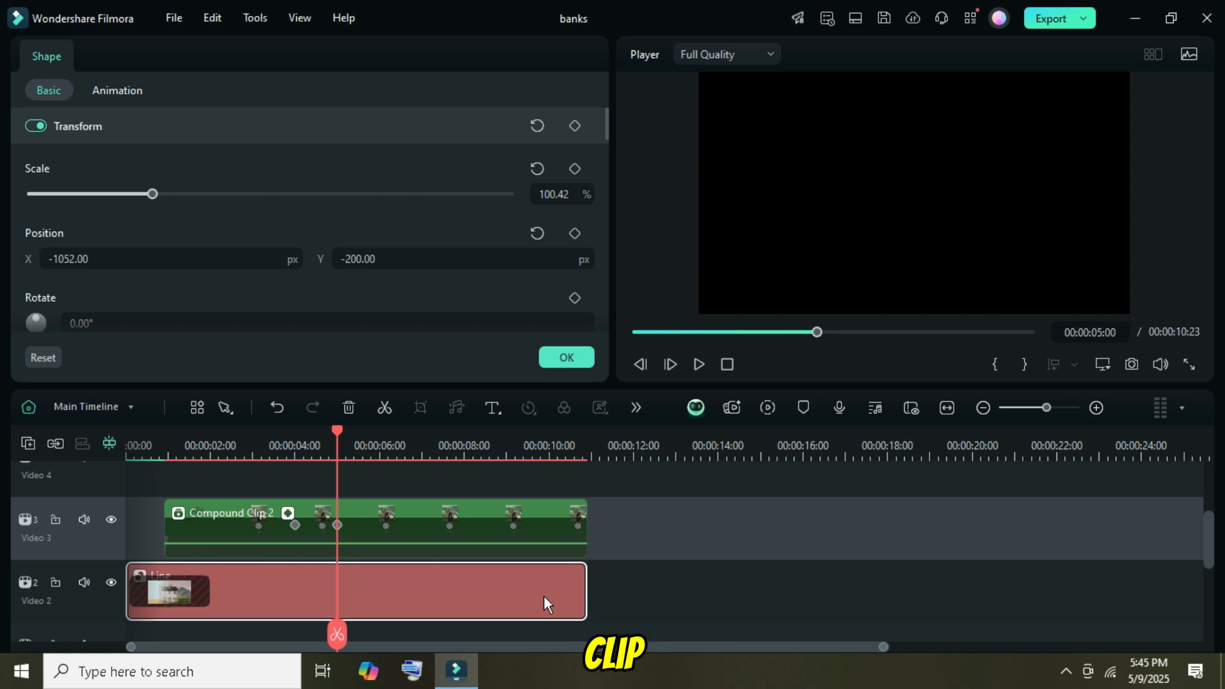
{"action": "left_click", "coordinate": [561, 358]}
Render the timeline and play it from the start to check the exit movement, then return to the beginning.
{"action": "left_click", "coordinate": [633, 333]}
{"action": "left_click", "coordinate": [768, 407]}
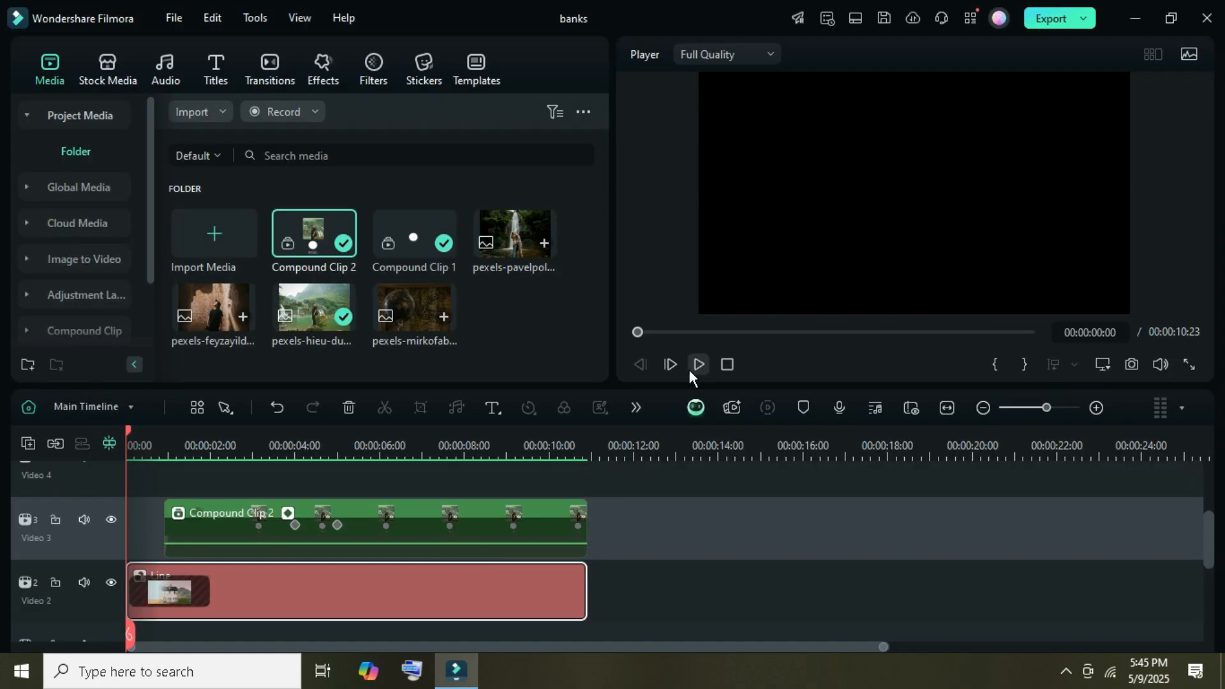
{"action": "left_click", "coordinate": [690, 367]}
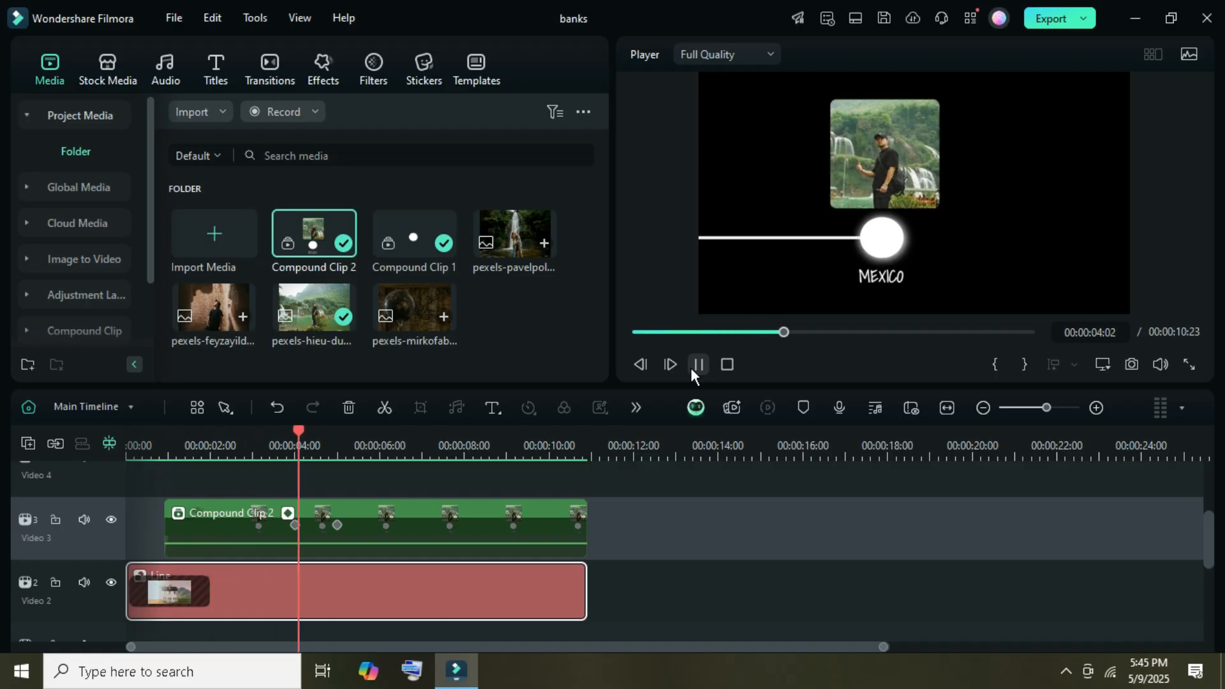
{"action": "left_click", "coordinate": [696, 364]}
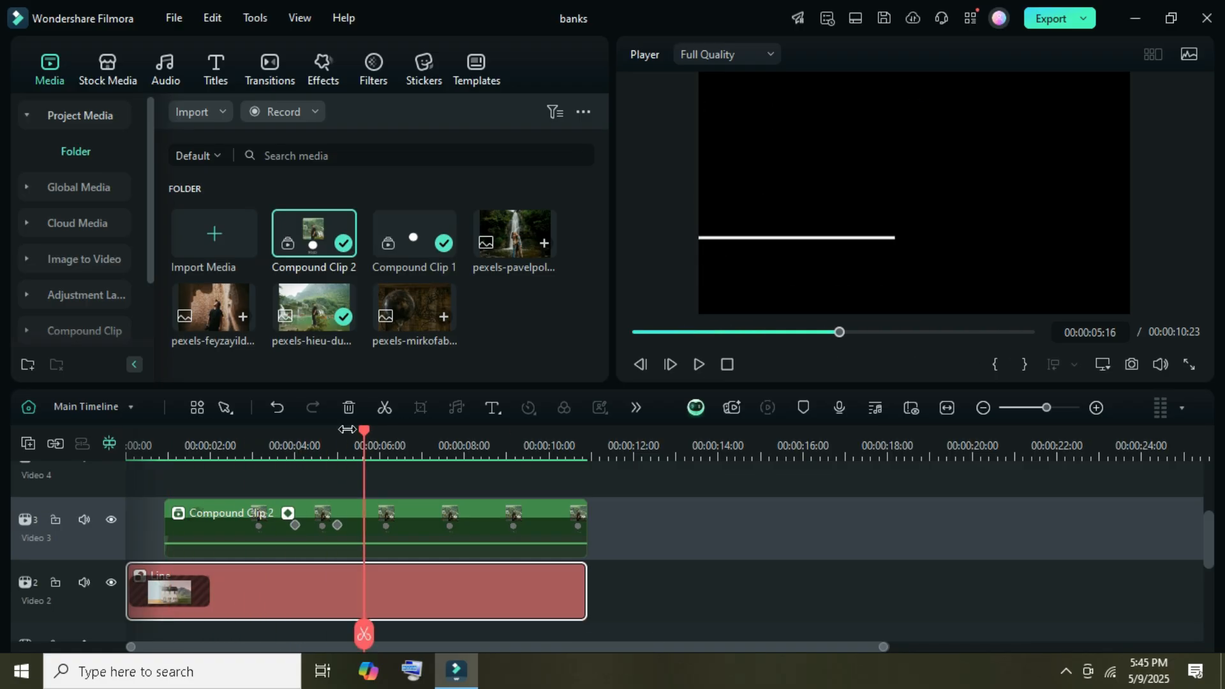
{"action": "left_click", "coordinate": [634, 333]}
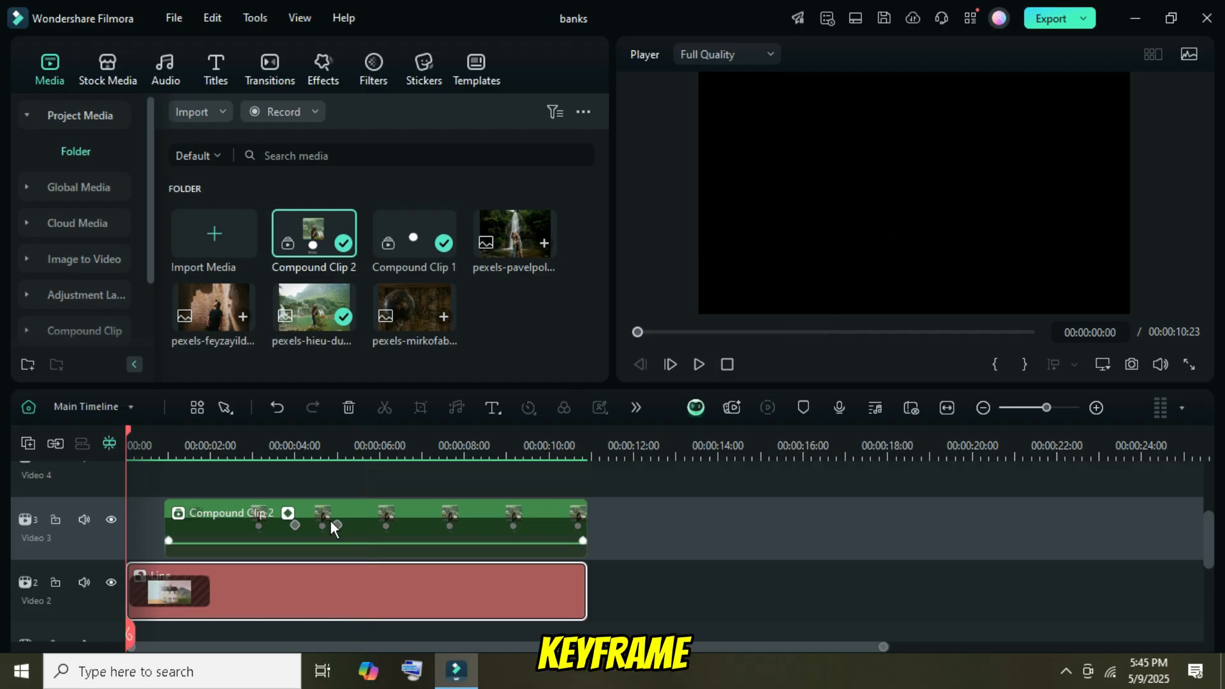
Apply the Ease Out Bezier curve to Compound Clip 2's two Position X keyframes and close the keyframe panel.
{"action": "left_click", "coordinate": [289, 512]}
{"action": "left_click_drag", "start_coordinate": [362, 564], "coordinate": [255, 545]}
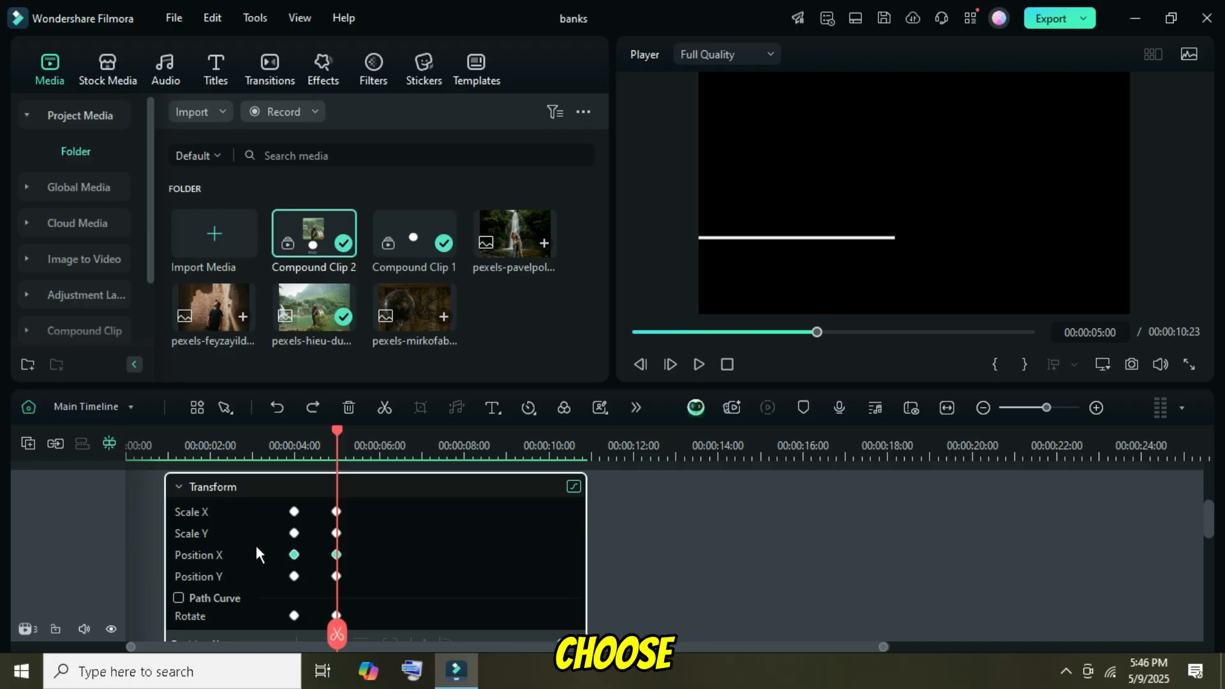
{"action": "right_click", "coordinate": [336, 554]}
{"action": "mouse_move", "coordinate": [405, 661]}
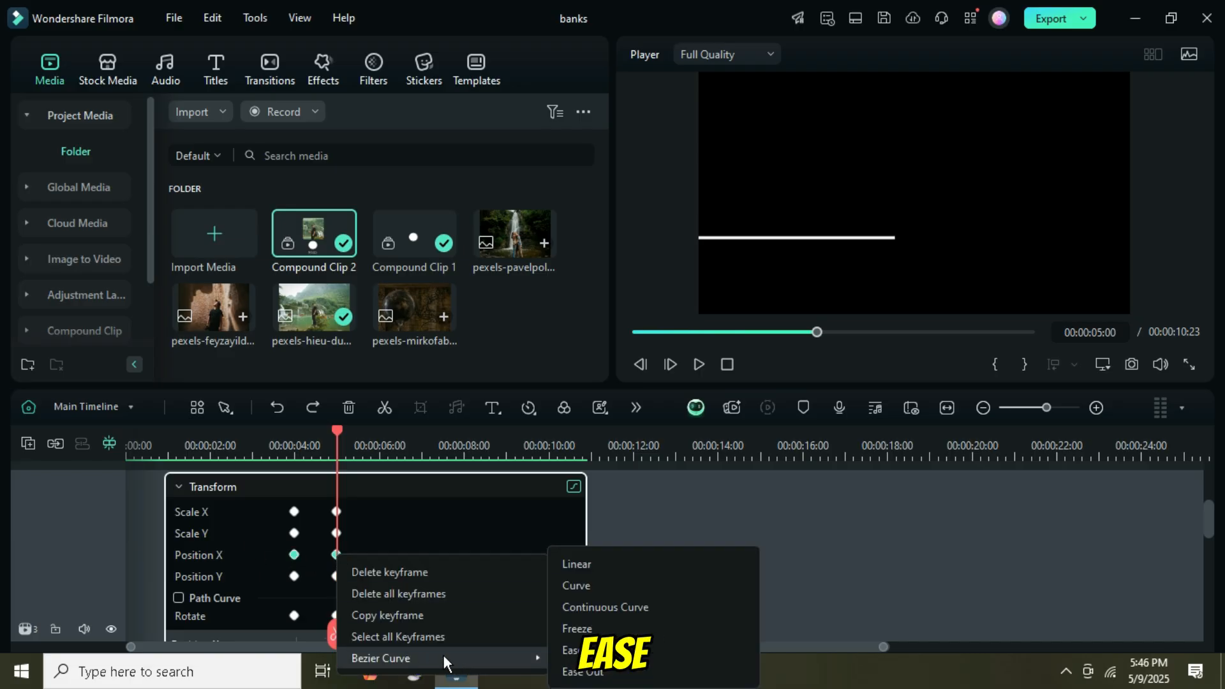
{"action": "left_click", "coordinate": [565, 671]}
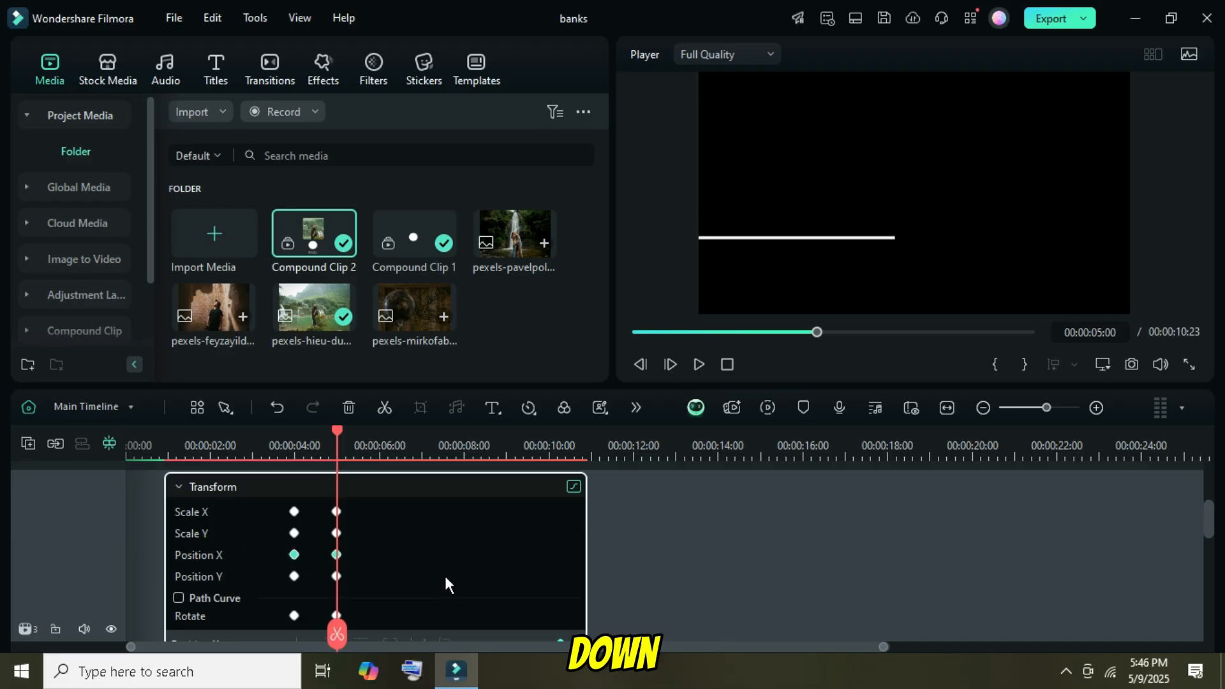
{"action": "left_click", "coordinate": [442, 570]}
{"action": "left_click", "coordinate": [288, 543]}
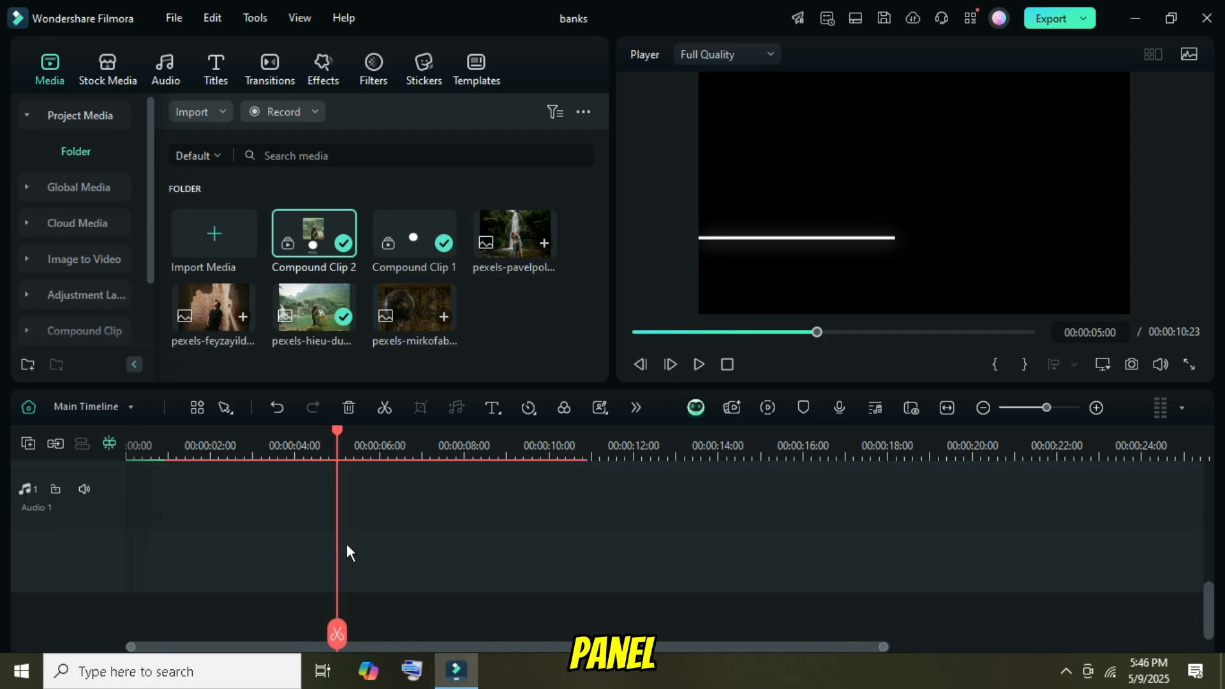
Render the timeline and play it from 00:00:03:09 to review the eased exit movement.
{"action": "scroll", "coordinate": [346, 543], "scroll_direction": "up", "scroll_amount": 3}
{"action": "left_click_drag", "start_coordinate": [332, 430], "coordinate": [268, 432]}
{"action": "scroll", "coordinate": [446, 471], "scroll_direction": "down", "scroll_amount": 1}
{"action": "left_click", "coordinate": [767, 406]}
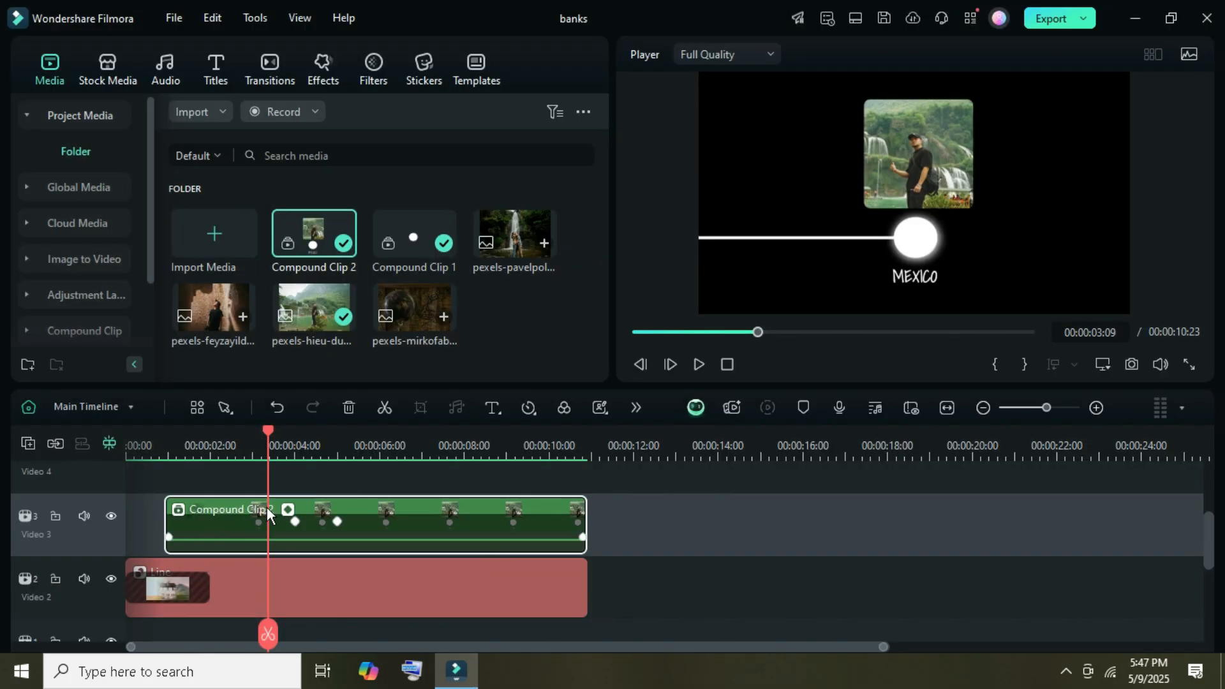
{"action": "left_click", "coordinate": [699, 364]}
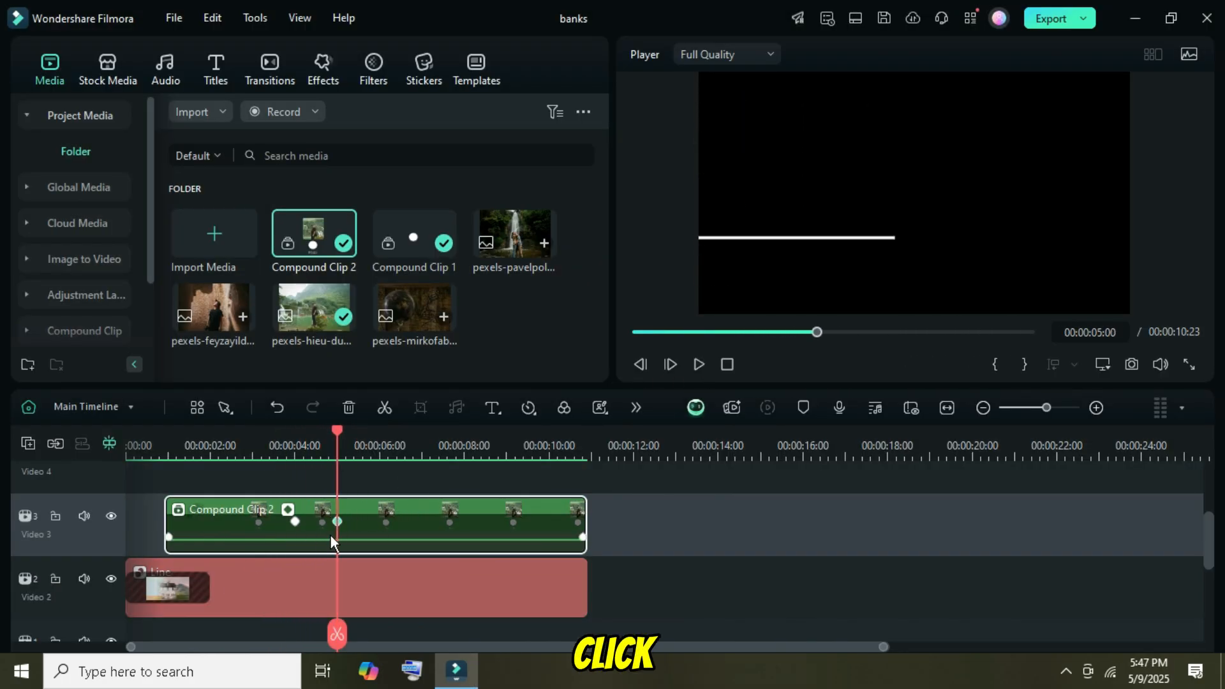
Copy Compound Clip 2 and paste it onto track Video 4 starting at 00:00:05:00.
{"action": "scroll", "coordinate": [160, 523], "scroll_direction": "up", "scroll_amount": 1}
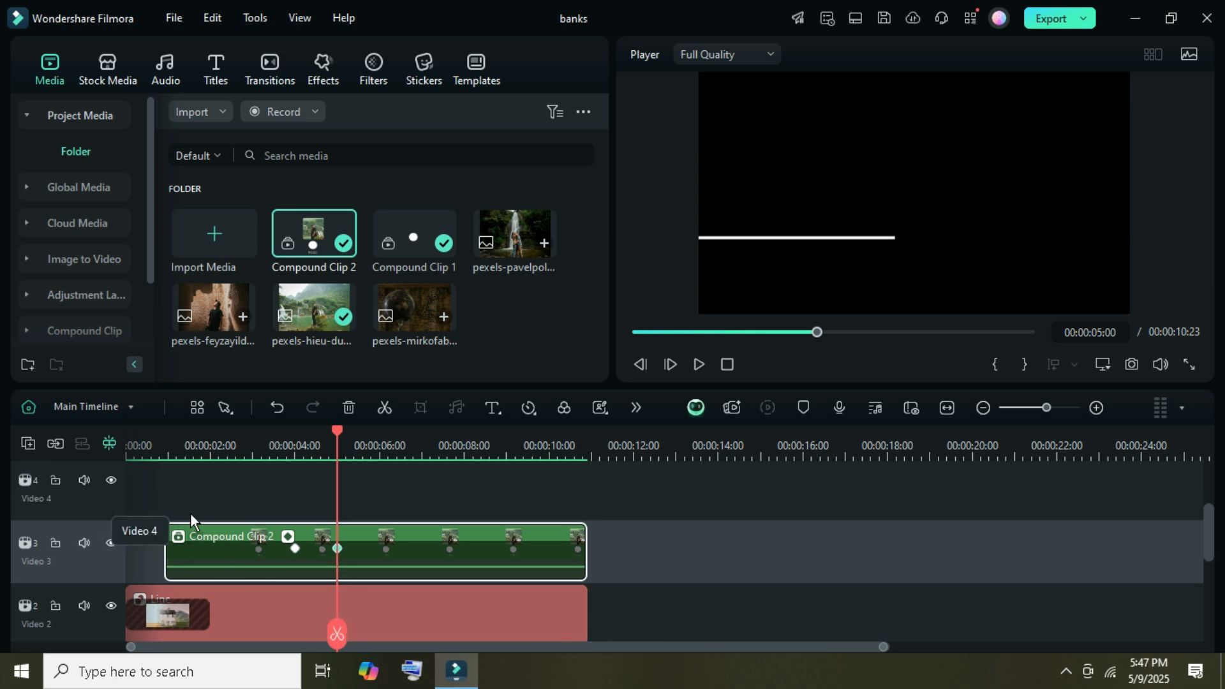
{"action": "scroll", "coordinate": [166, 526], "scroll_direction": "up", "scroll_amount": 1}
{"action": "right_click", "coordinate": [377, 576]}
{"action": "left_click", "coordinate": [433, 42]}
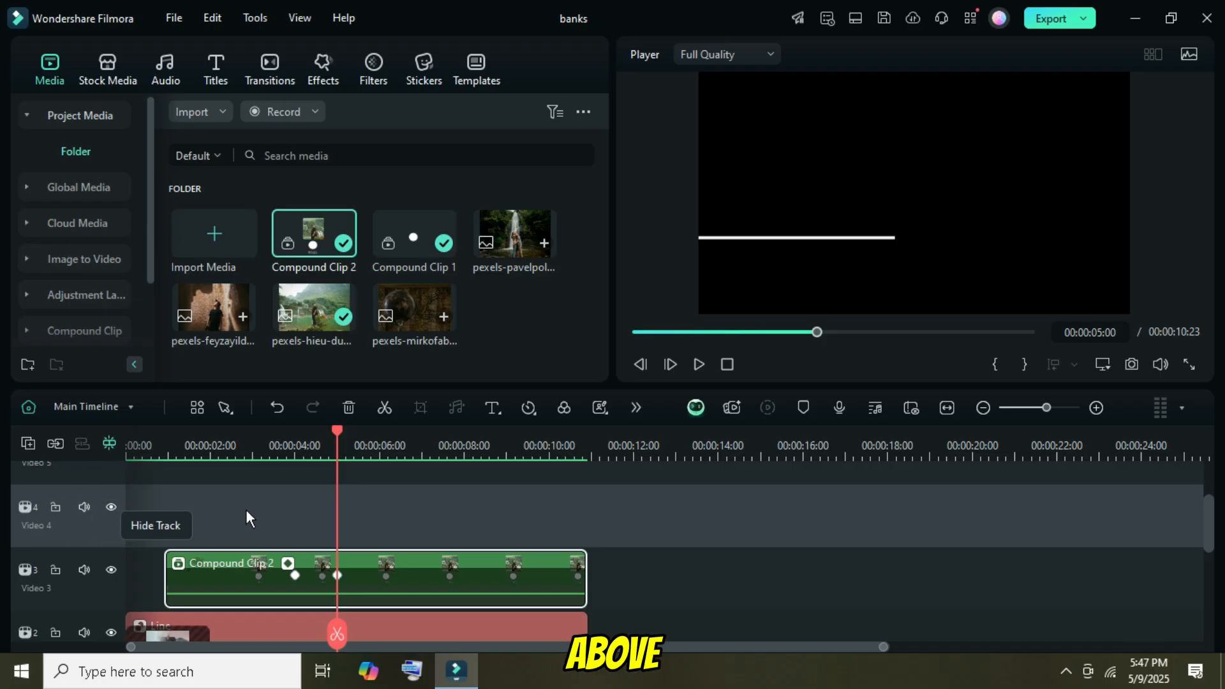
{"action": "right_click", "coordinate": [354, 500]}
{"action": "left_click", "coordinate": [400, 64]}
Paste another copy of Compound Clip 2 onto track Video 5, starting at the second copy's last keyframe at 00:00:09:02.
{"action": "left_click", "coordinate": [509, 512]}
{"action": "scroll", "coordinate": [548, 528], "scroll_direction": "up", "scroll_amount": 1}
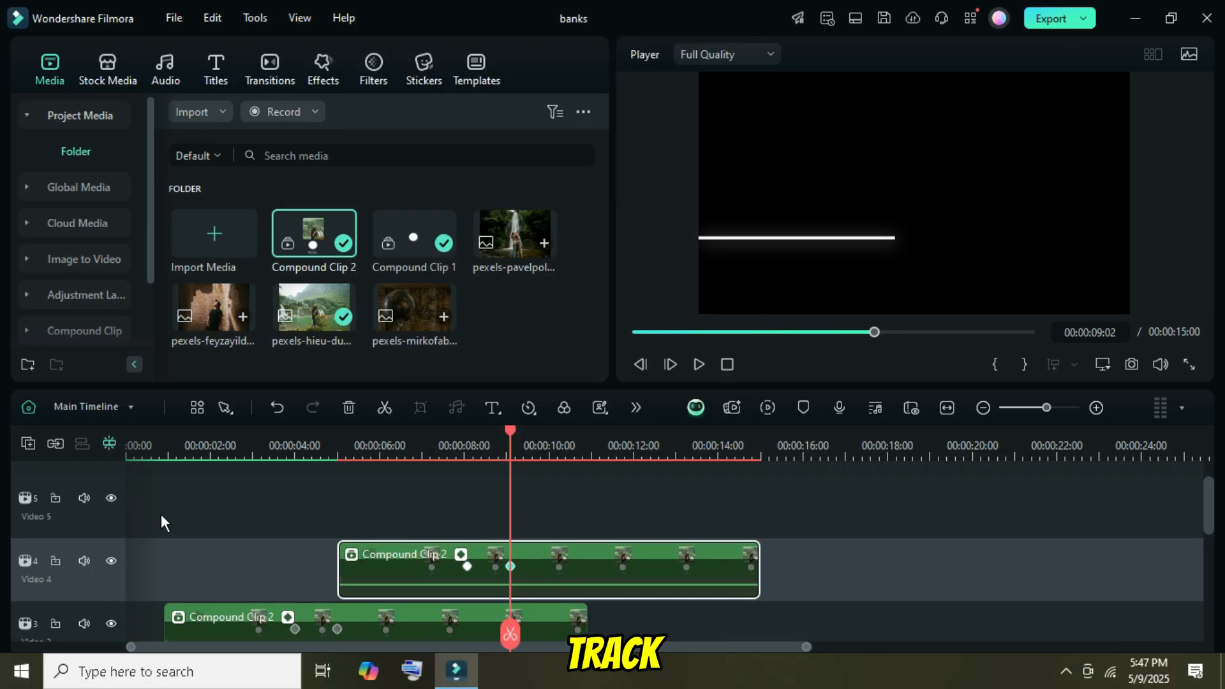
{"action": "right_click", "coordinate": [546, 501]}
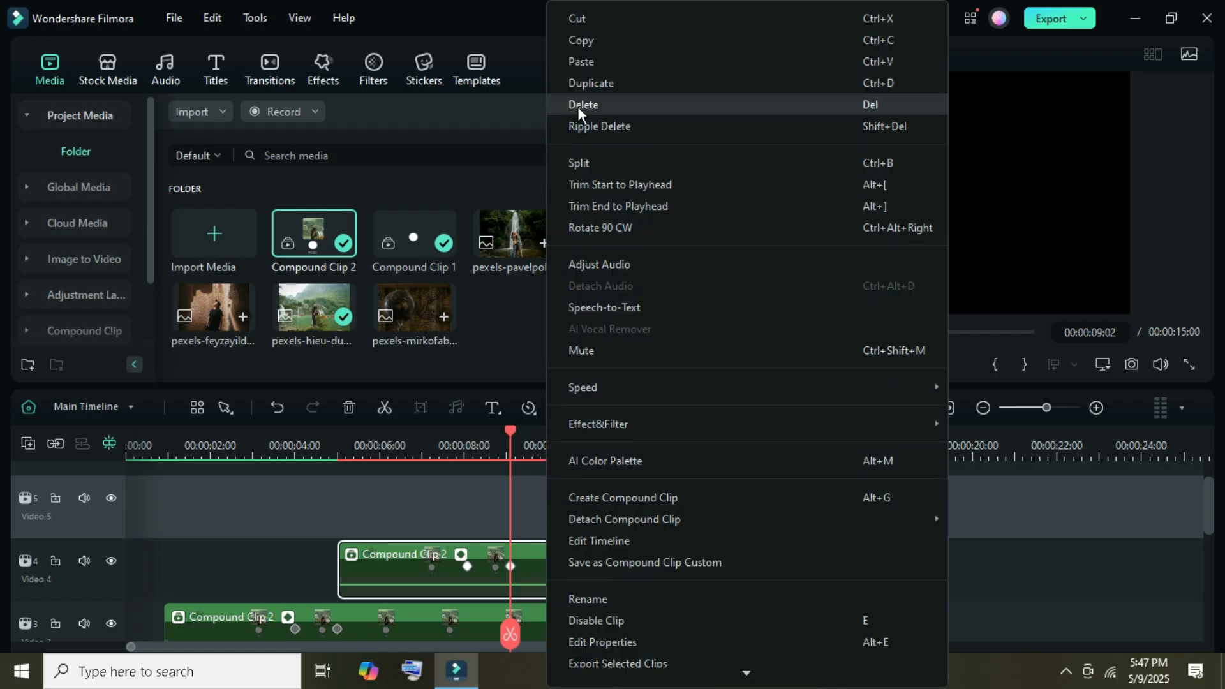
{"action": "left_click", "coordinate": [591, 65]}
Extend the Line clip to 00:00:19:02 to match the end of the last compound clip copy.
{"action": "scroll", "coordinate": [662, 561], "scroll_direction": "down", "scroll_amount": 1}
{"action": "scroll", "coordinate": [662, 561], "scroll_direction": "down", "scroll_amount": 1}
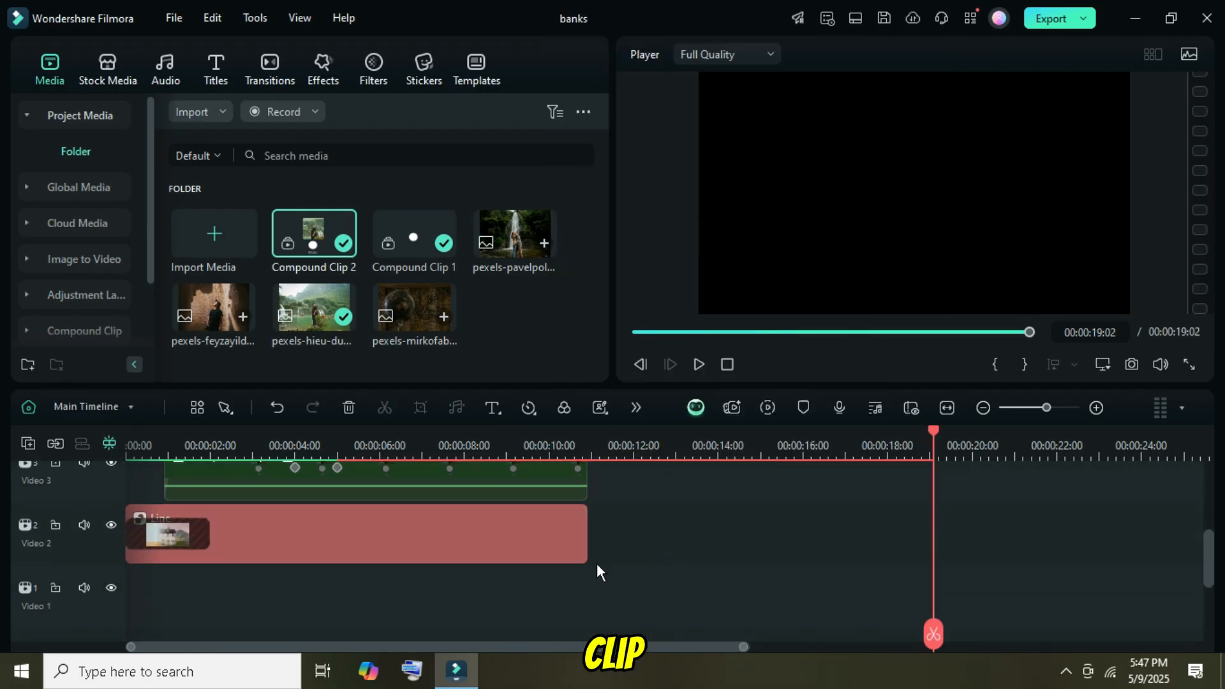
{"action": "left_click", "coordinate": [543, 565]}
{"action": "left_click_drag", "start_coordinate": [585, 564], "coordinate": [934, 566]}
Detach the full range of the Compound Clip 2 copy on Video 4 and replace its photo with the man by the rock wall.
{"action": "scroll", "coordinate": [832, 556], "scroll_direction": "up", "scroll_amount": 2}
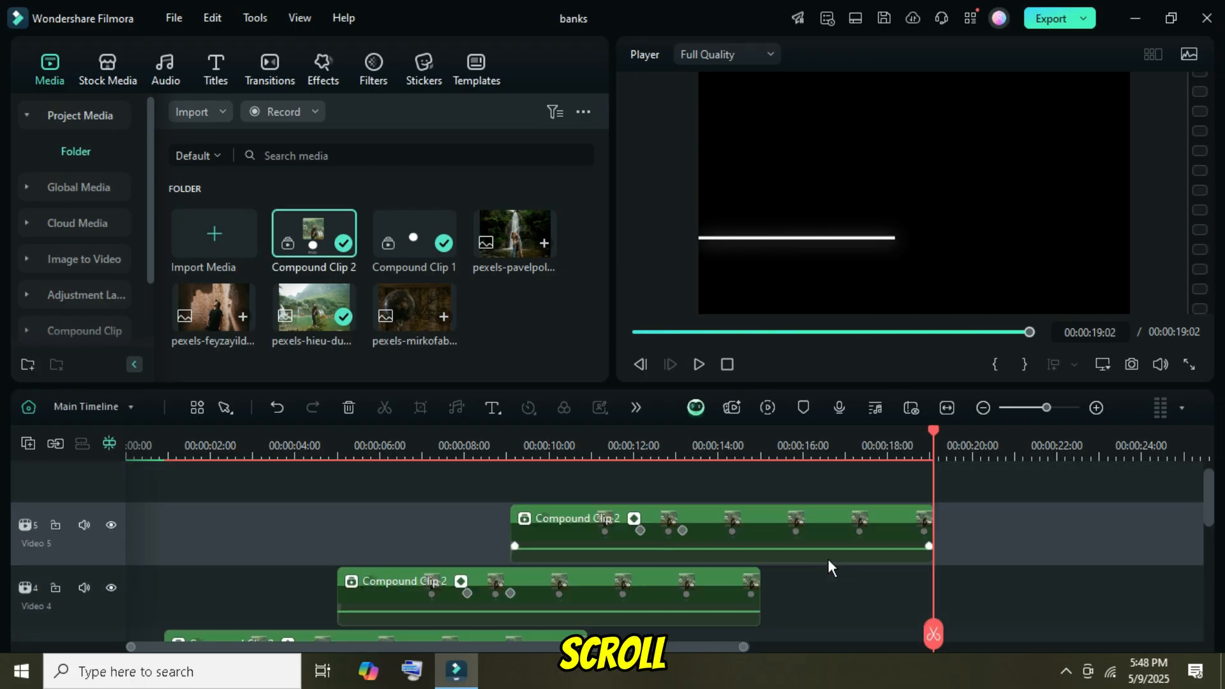
{"action": "left_click", "coordinate": [539, 523]}
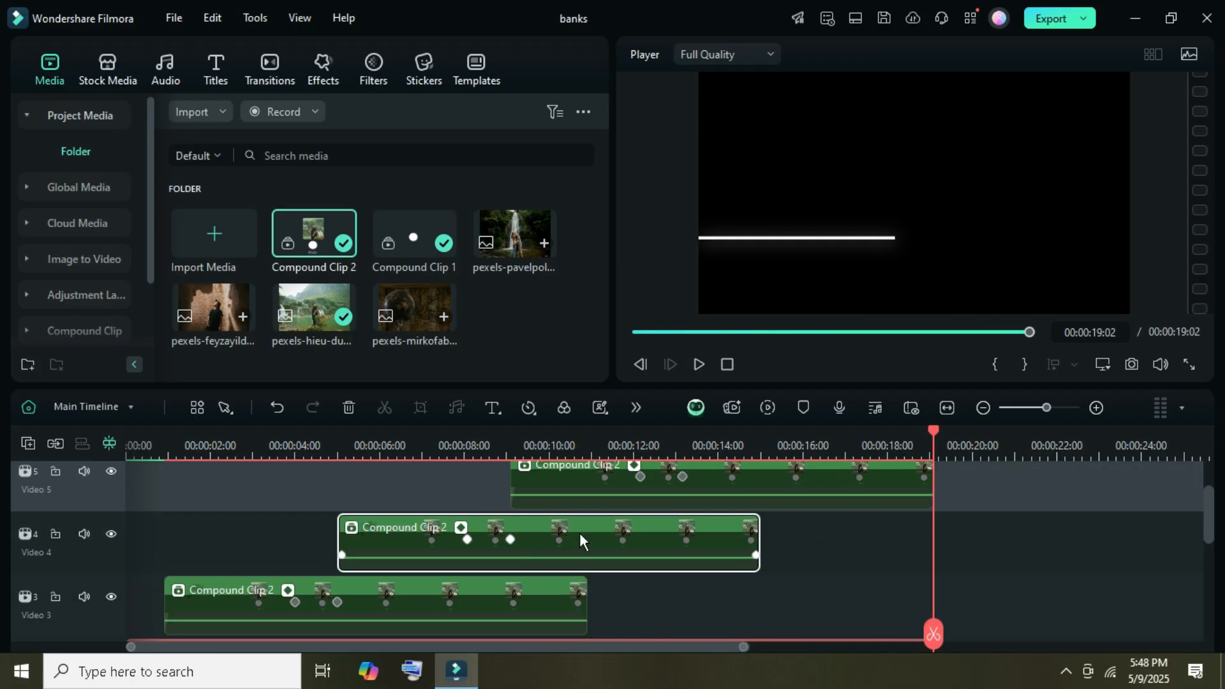
{"action": "right_click", "coordinate": [542, 530]}
{"action": "mouse_move", "coordinate": [615, 521]}
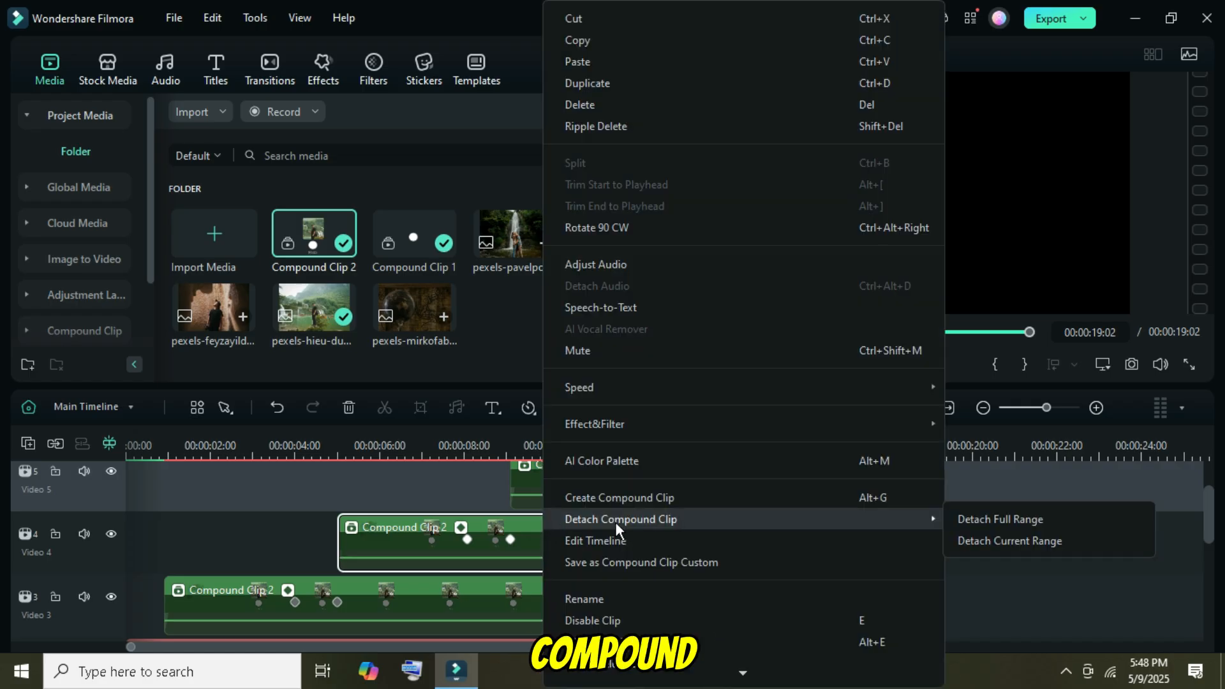
{"action": "left_click", "coordinate": [978, 517]}
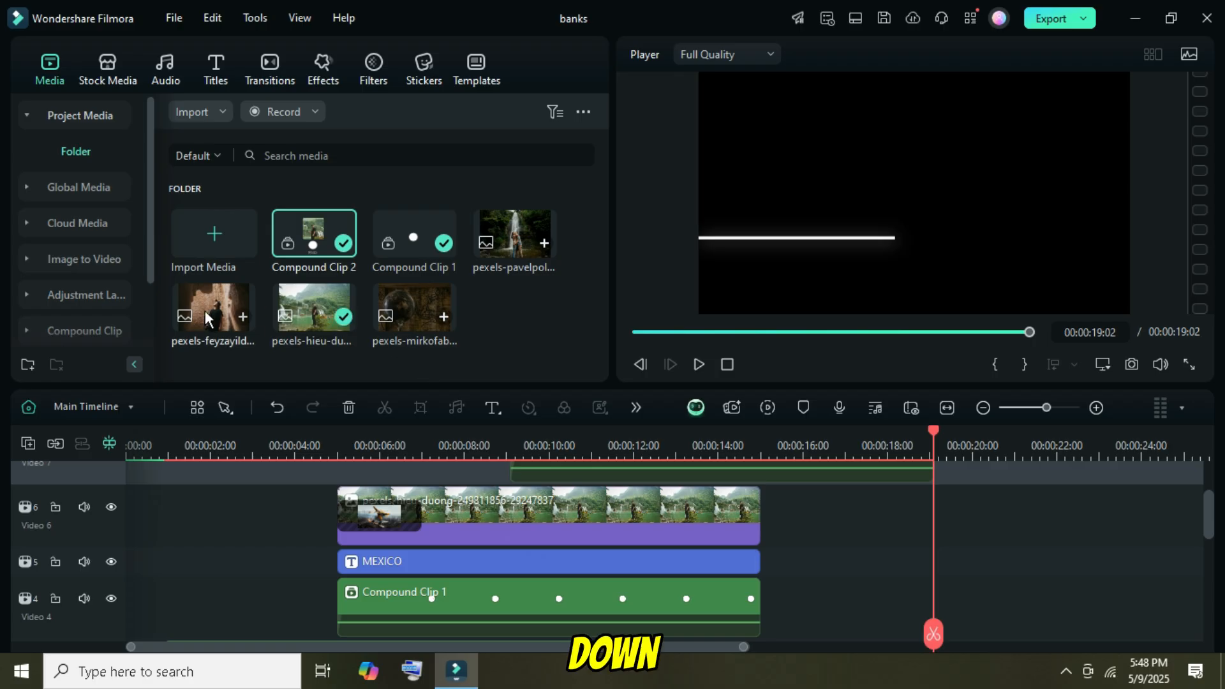
{"action": "left_click_drag", "start_coordinate": [206, 307], "coordinate": [439, 518]}
Change the detached MEXICO title to DESERT, previewing the frame at 00:00:08:20.
{"action": "left_click_drag", "start_coordinate": [922, 437], "coordinate": [499, 477]}
{"action": "left_click", "coordinate": [469, 567]}
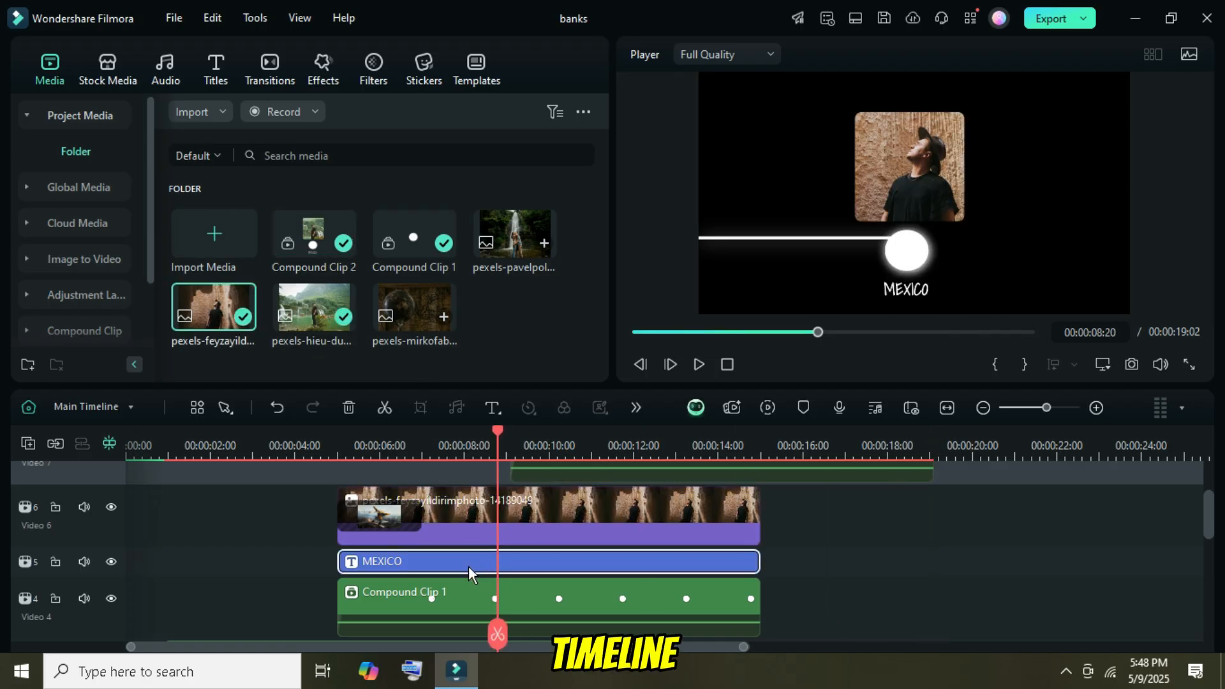
{"action": "double_click", "coordinate": [468, 560]}
{"action": "left_click", "coordinate": [45, 55]}
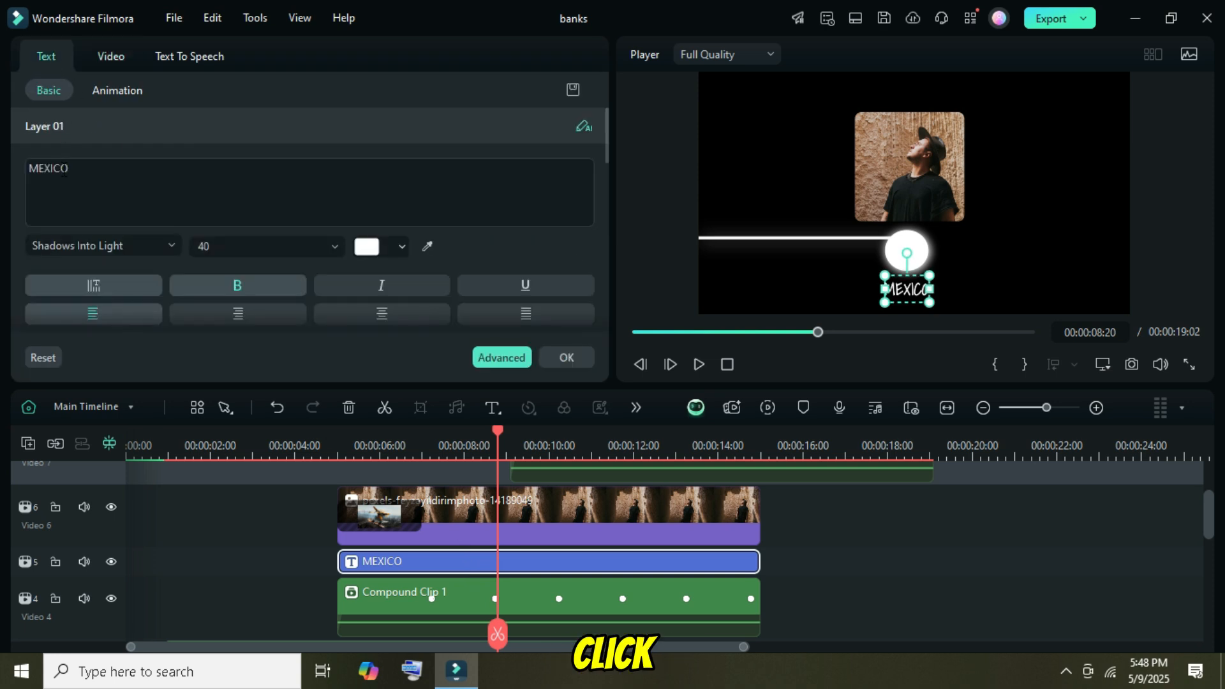
{"action": "left_click_drag", "start_coordinate": [70, 169], "coordinate": [12, 160]}
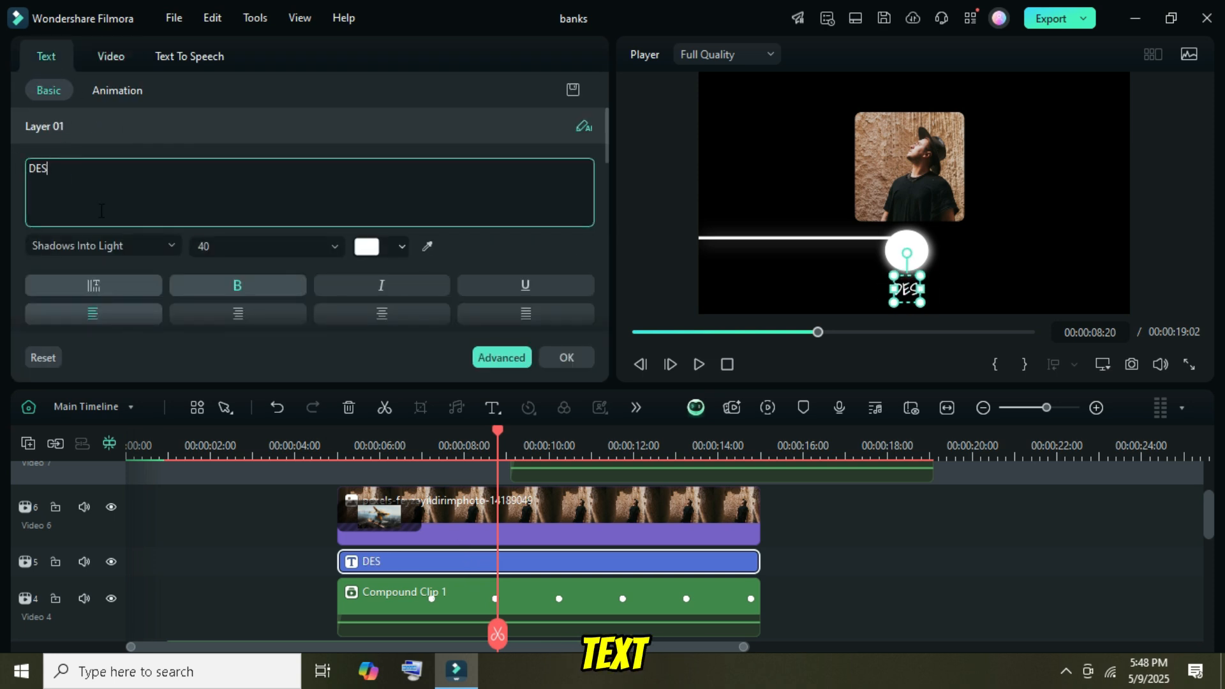
{"action": "left_click", "coordinate": [547, 361]}
Combine the rock-wall photo, the DESERT title and Compound Clip 1 into a new compound clip.
{"action": "scroll", "coordinate": [514, 523], "scroll_direction": "down", "scroll_amount": 2}
{"action": "scroll", "coordinate": [793, 568], "scroll_direction": "up", "scroll_amount": 1}
{"action": "left_click_drag", "start_coordinate": [793, 568], "coordinate": [695, 491]}
{"action": "right_click", "coordinate": [695, 492]}
{"action": "left_click", "coordinate": [740, 438]}
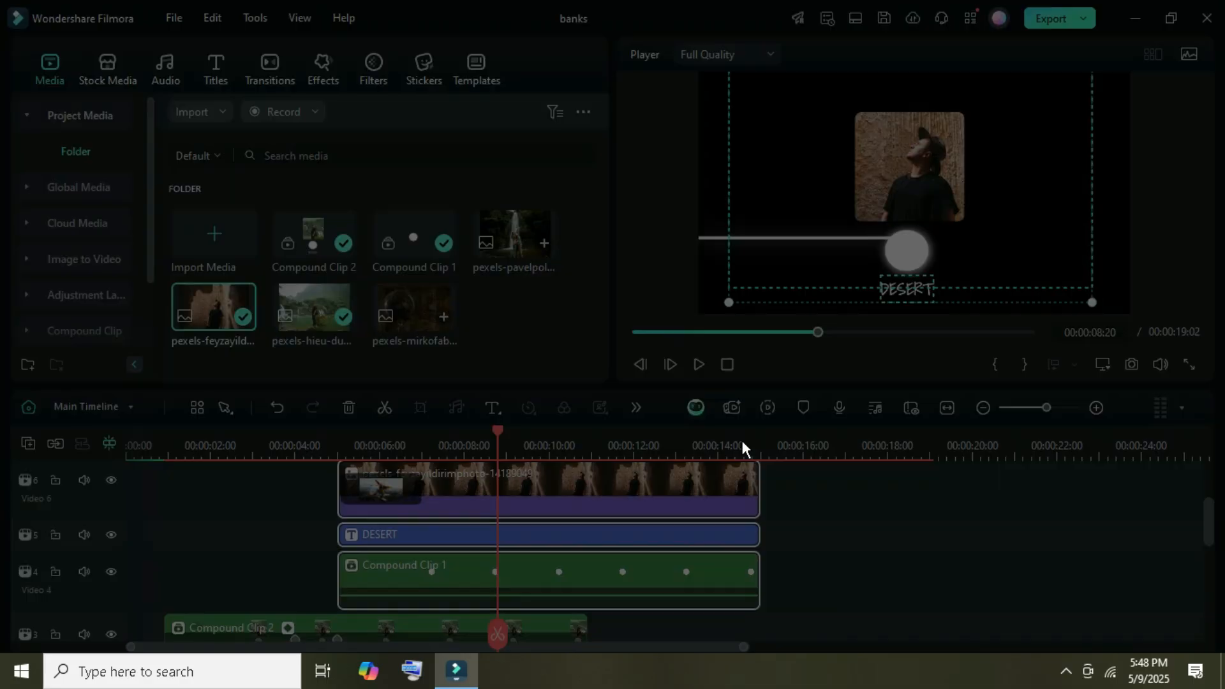
{"action": "key", "text": "Return"}
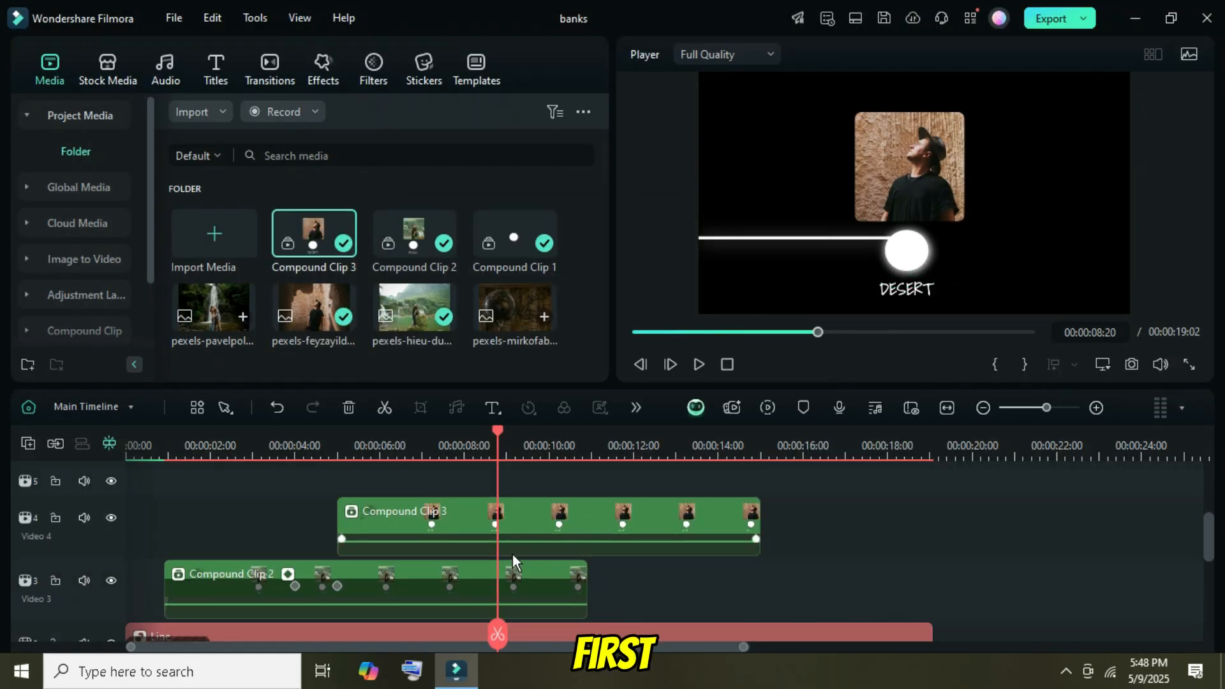
Copy the effects and keyframes of Compound Clip 2 on Video 3 and paste them onto Compound Clip 3.
{"action": "left_click", "coordinate": [375, 590]}
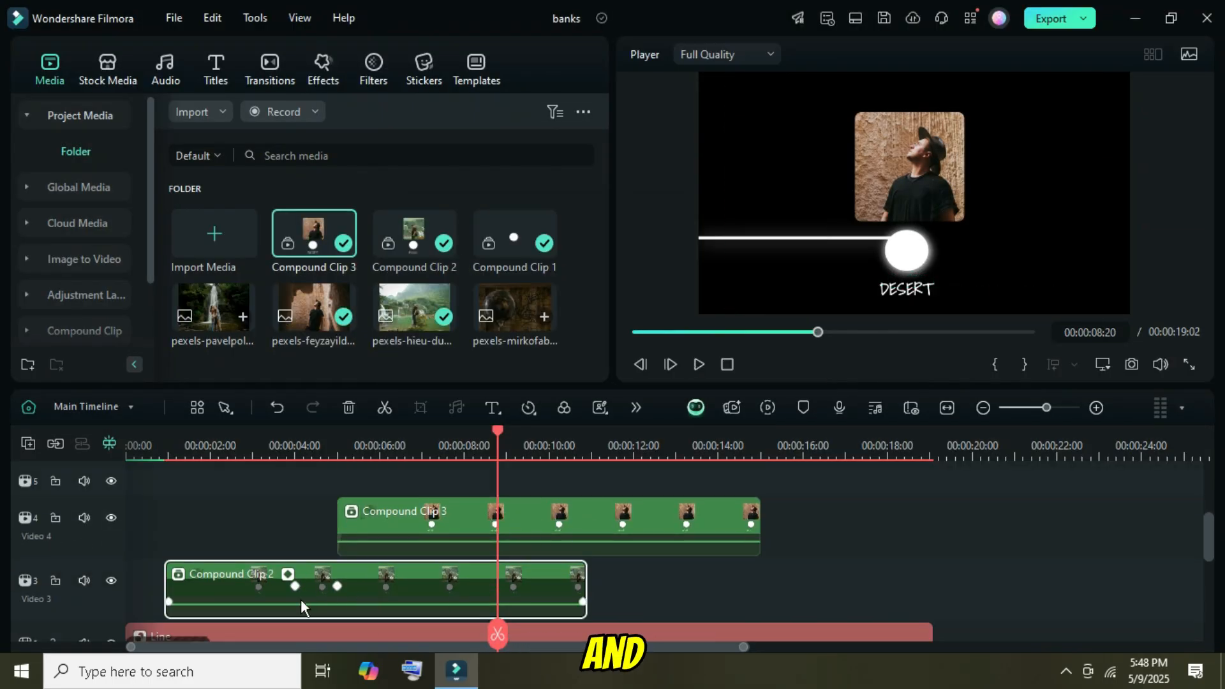
{"action": "right_click", "coordinate": [380, 590]}
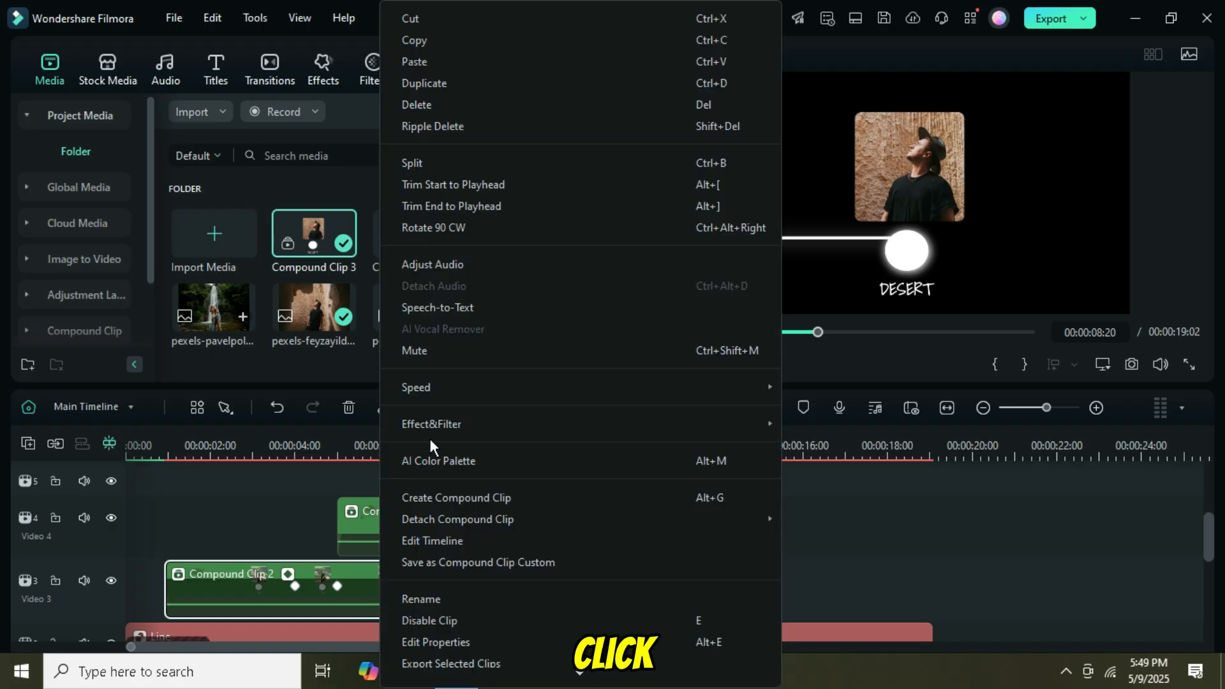
{"action": "mouse_move", "coordinate": [467, 426]}
{"action": "left_click", "coordinate": [812, 425]}
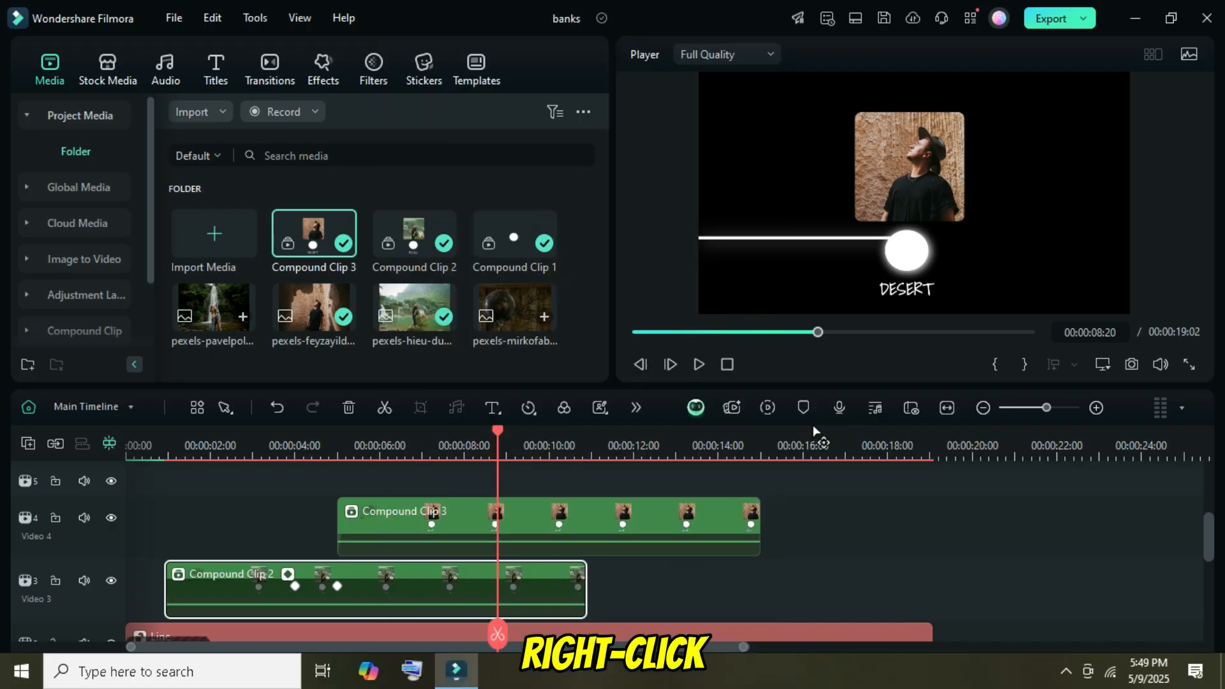
{"action": "left_click", "coordinate": [539, 515]}
{"action": "right_click", "coordinate": [541, 515]}
{"action": "mouse_move", "coordinate": [821, 422]}
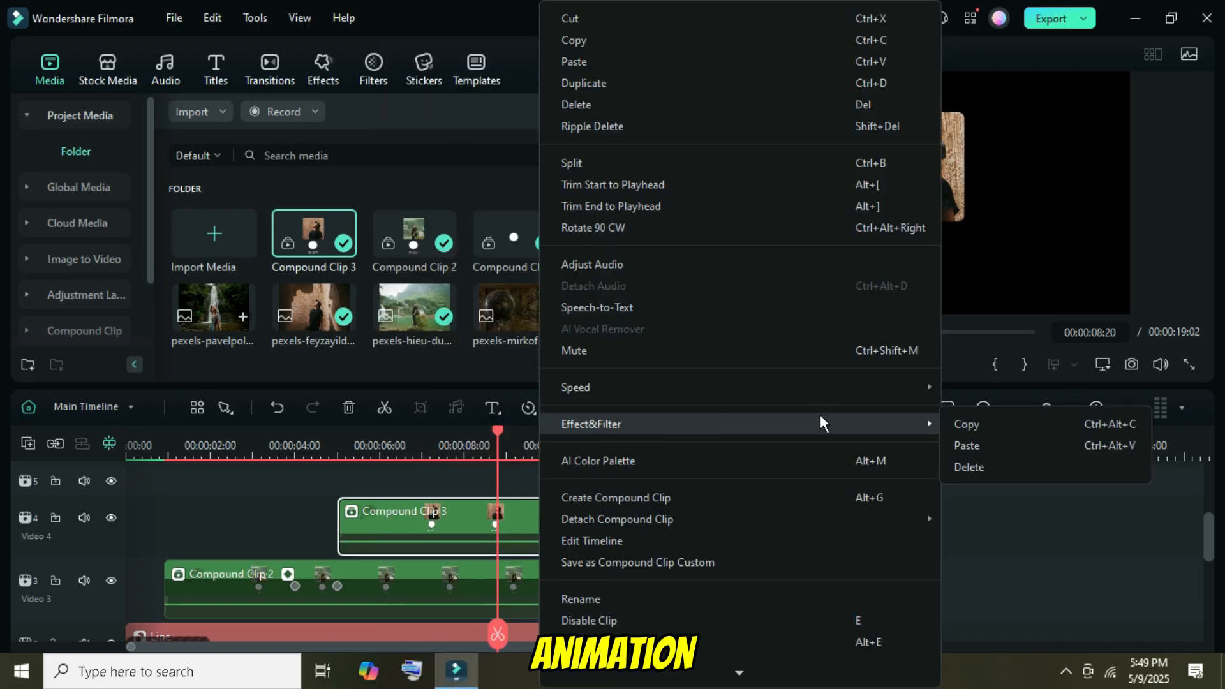
{"action": "left_click", "coordinate": [966, 446]}
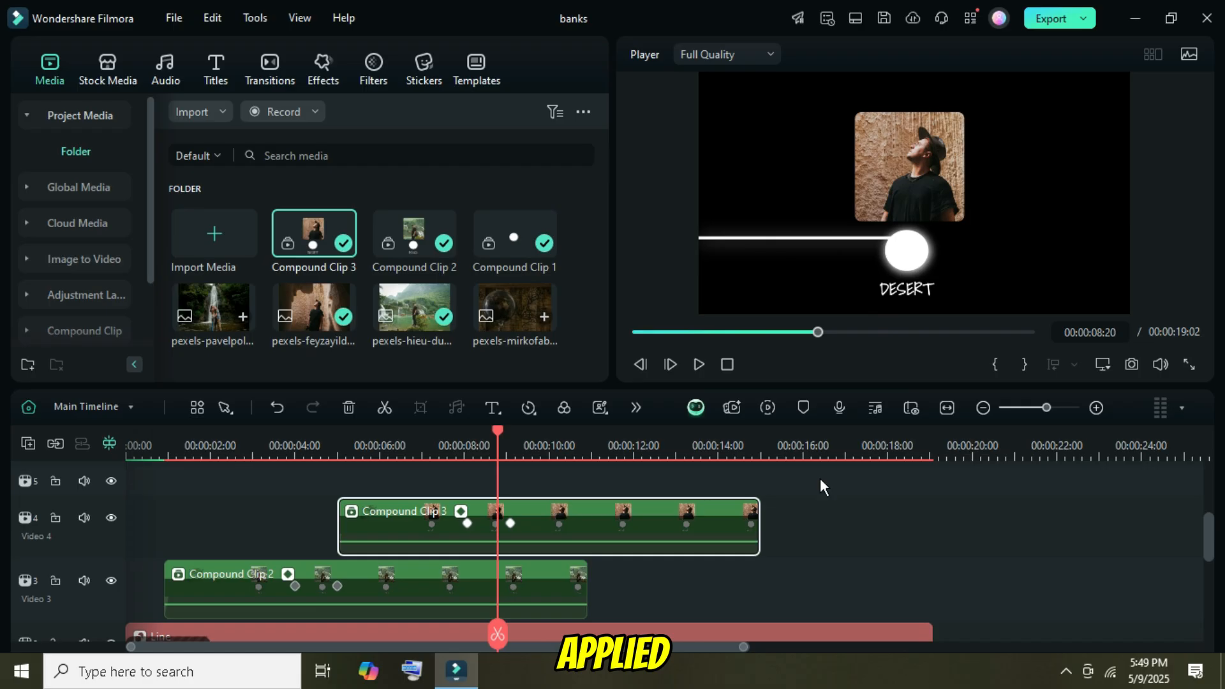
Move the playhead to Compound Clip 3's last keyframe at 00:00:09:02 and delete the empty tracks from the timeline.
{"action": "left_click", "coordinate": [511, 525]}
{"action": "scroll", "coordinate": [584, 526], "scroll_direction": "up", "scroll_amount": 2}
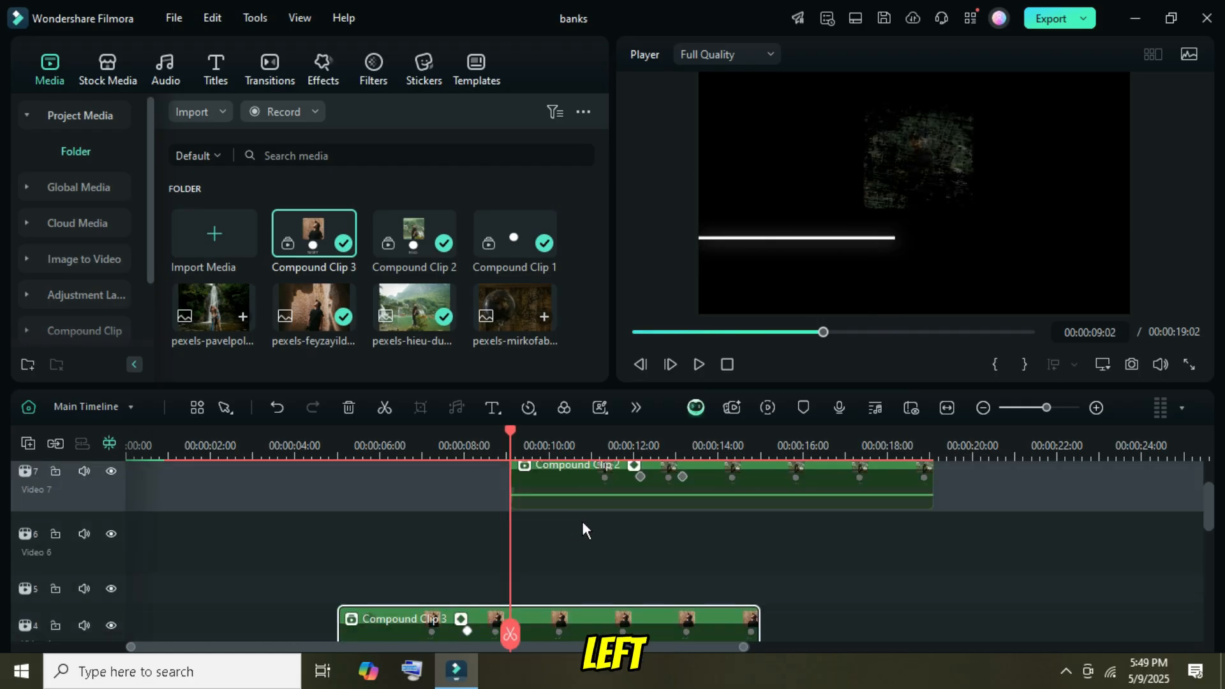
{"action": "left_click", "coordinate": [33, 444]}
{"action": "left_click", "coordinate": [81, 553]}
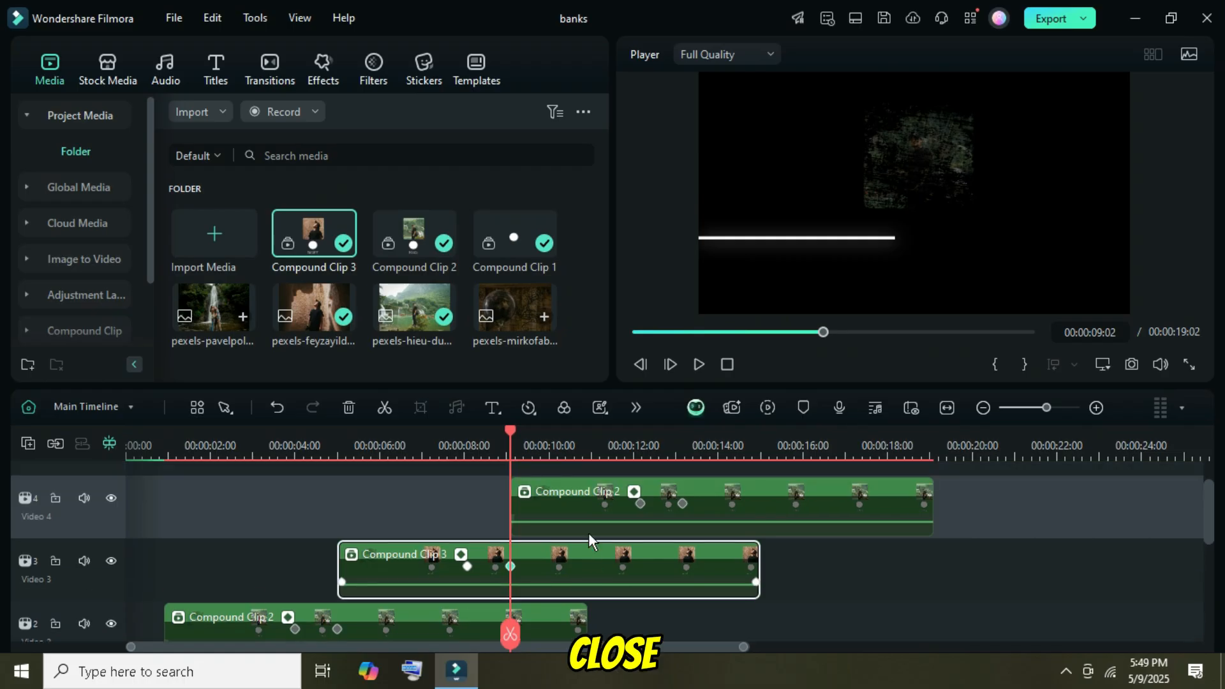
Hide tracks Video 3 and Video 2 so only the last compound clip shows with the line.
{"action": "scroll", "coordinate": [614, 548], "scroll_direction": "up", "scroll_amount": 1}
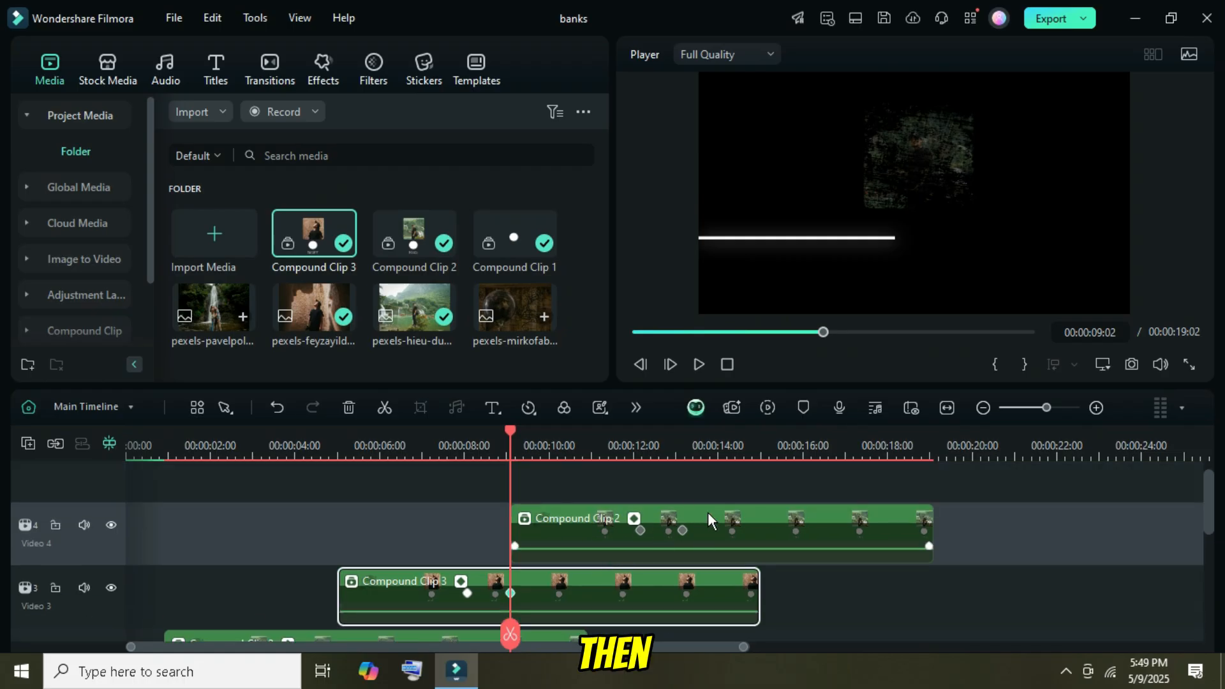
{"action": "scroll", "coordinate": [126, 569], "scroll_direction": "down", "scroll_amount": 1}
{"action": "left_click", "coordinate": [109, 561]}
{"action": "scroll", "coordinate": [110, 560], "scroll_direction": "down", "scroll_amount": 2}
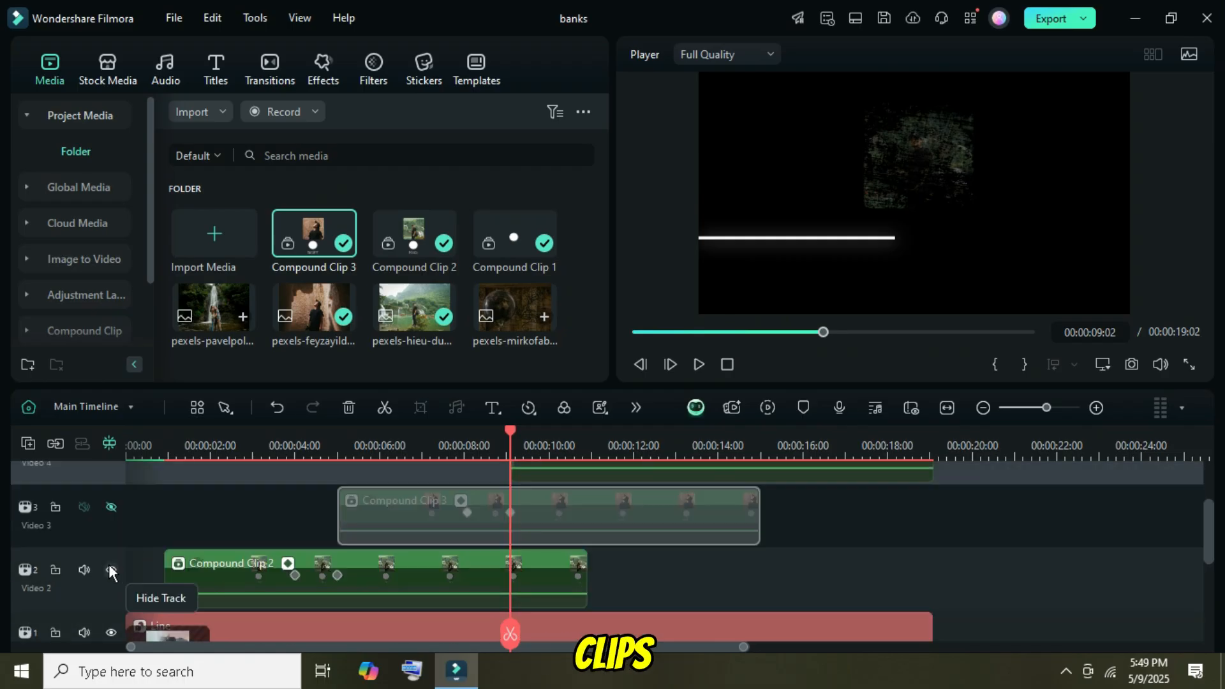
{"action": "left_click", "coordinate": [108, 564]}
{"action": "scroll", "coordinate": [670, 557], "scroll_direction": "up", "scroll_amount": 2}
{"action": "scroll", "coordinate": [670, 557], "scroll_direction": "up", "scroll_amount": 1}
Detach the full range of Compound Clip 2 on Video 4 and replace its photo with the couple at the waterfall.
{"action": "right_click", "coordinate": [651, 541]}
{"action": "mouse_move", "coordinate": [752, 514]}
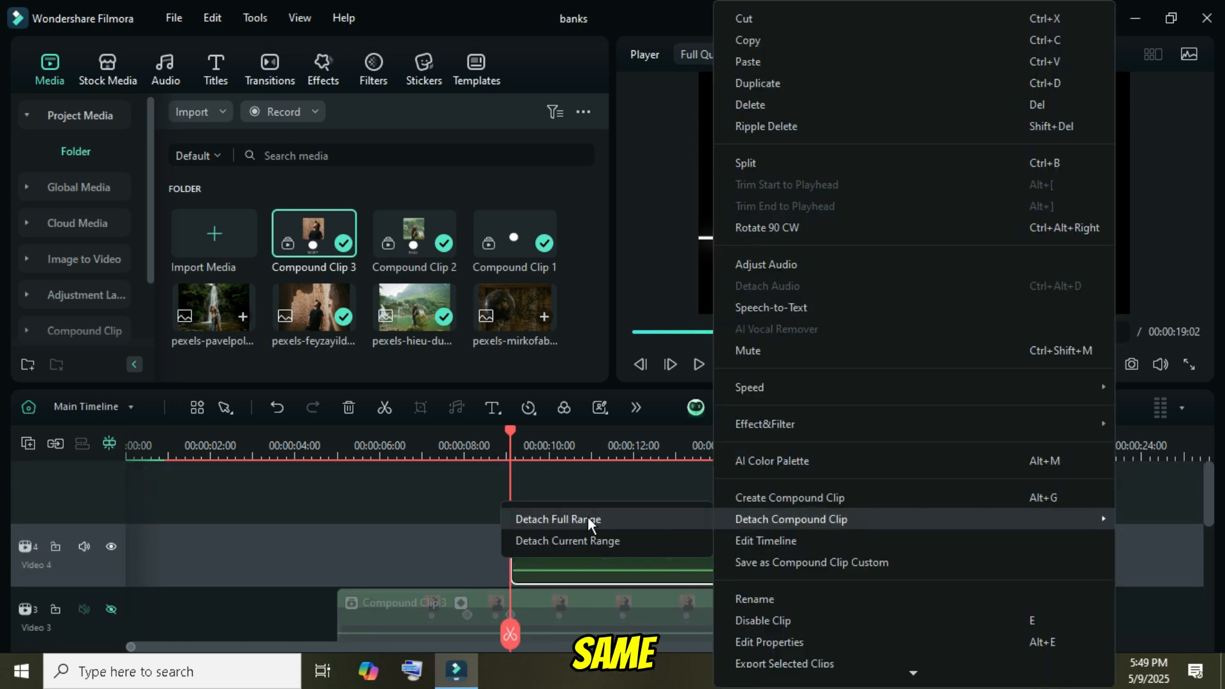
{"action": "left_click", "coordinate": [587, 517]}
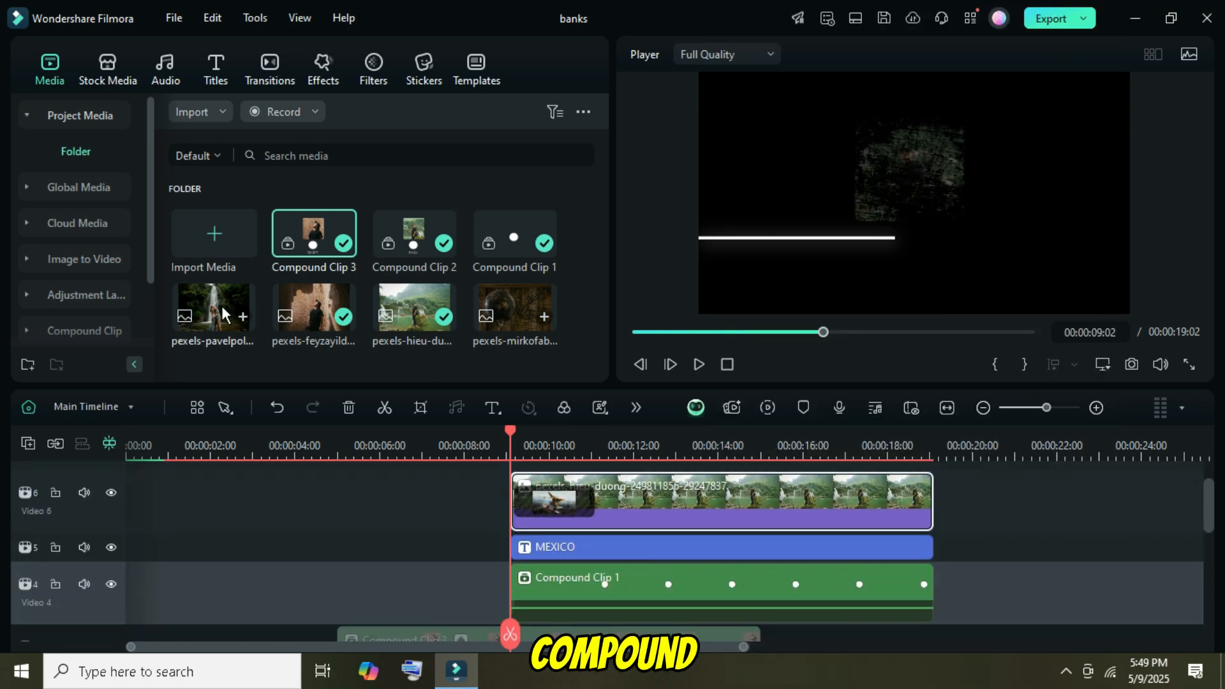
{"action": "left_click_drag", "start_coordinate": [213, 308], "coordinate": [638, 501]}
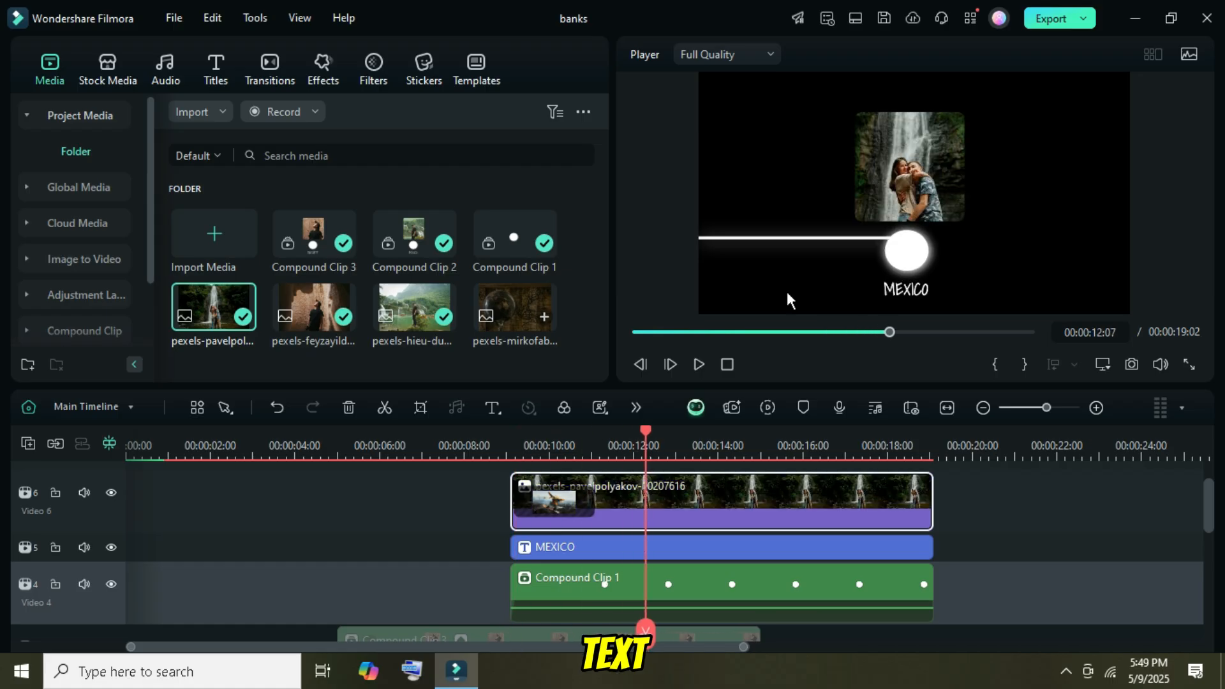
Change the detached MEXICO title on Video 5 to TRAVEL.
{"action": "scroll", "coordinate": [633, 521], "scroll_direction": "down", "scroll_amount": 1}
{"action": "double_click", "coordinate": [632, 519]}
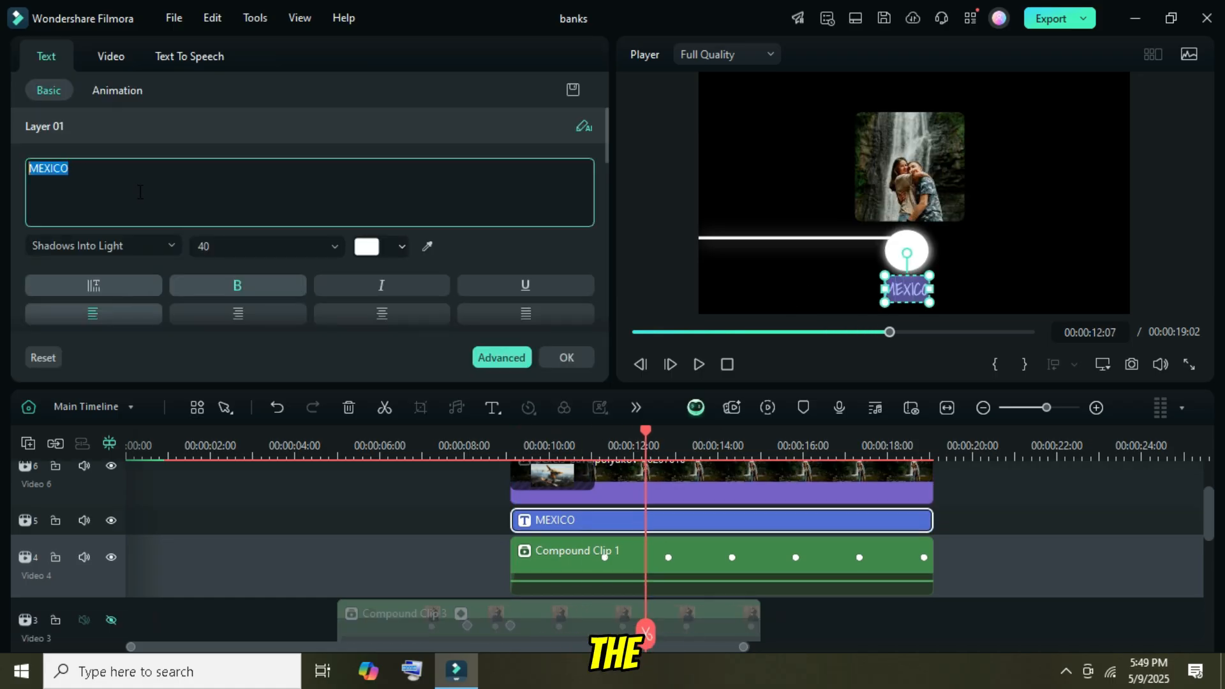
{"action": "type", "text": "TRAVELS"}
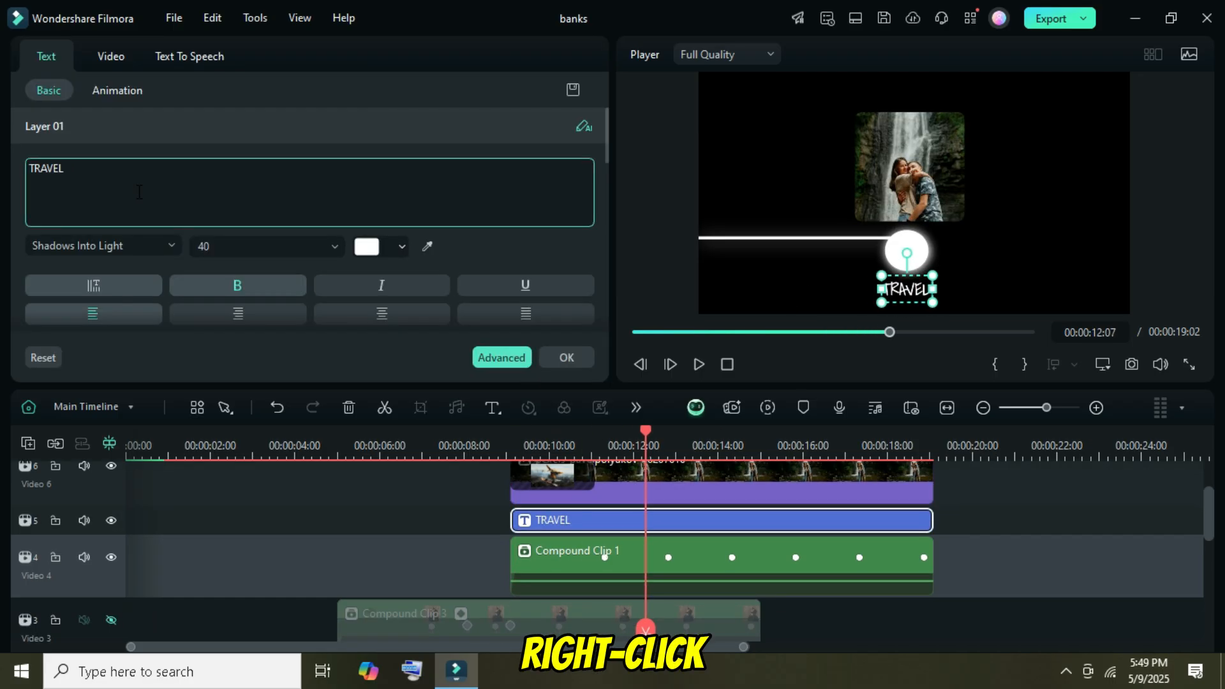
Combine the waterfall photo, the TRAVEL title and Compound Clip 1 into a new compound clip.
{"action": "left_click_drag", "start_coordinate": [995, 570], "coordinate": [832, 483]}
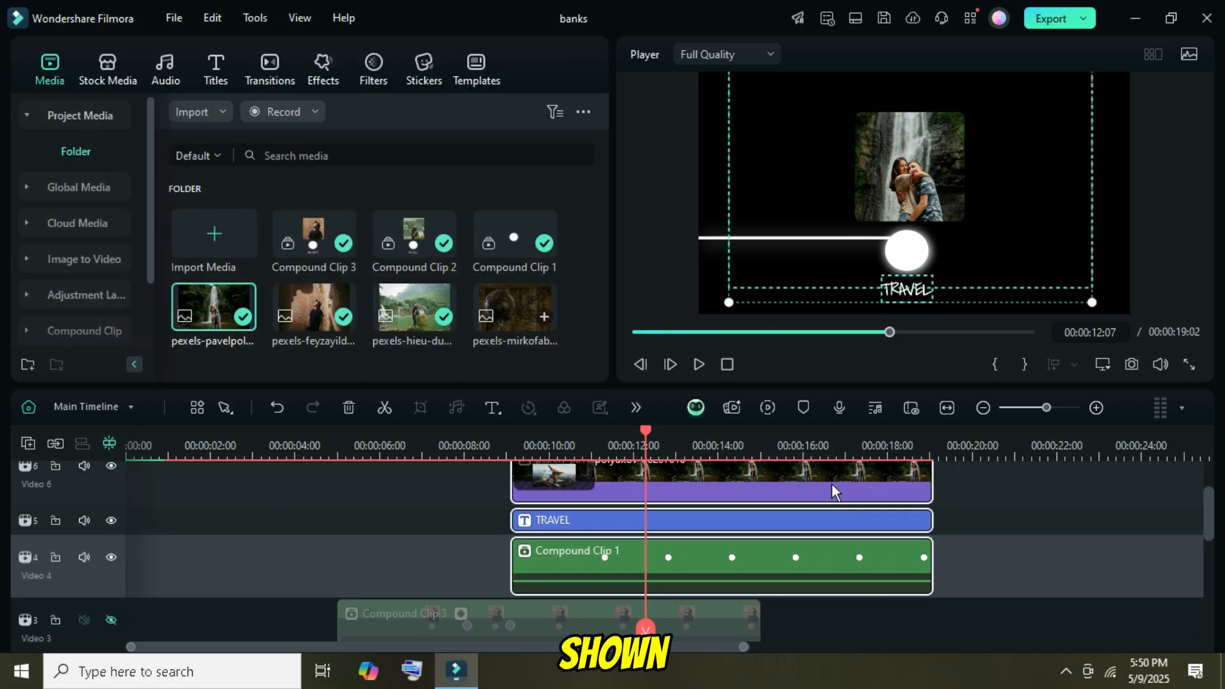
{"action": "right_click", "coordinate": [813, 491]}
{"action": "left_click", "coordinate": [875, 437]}
{"action": "left_click", "coordinate": [702, 352]}
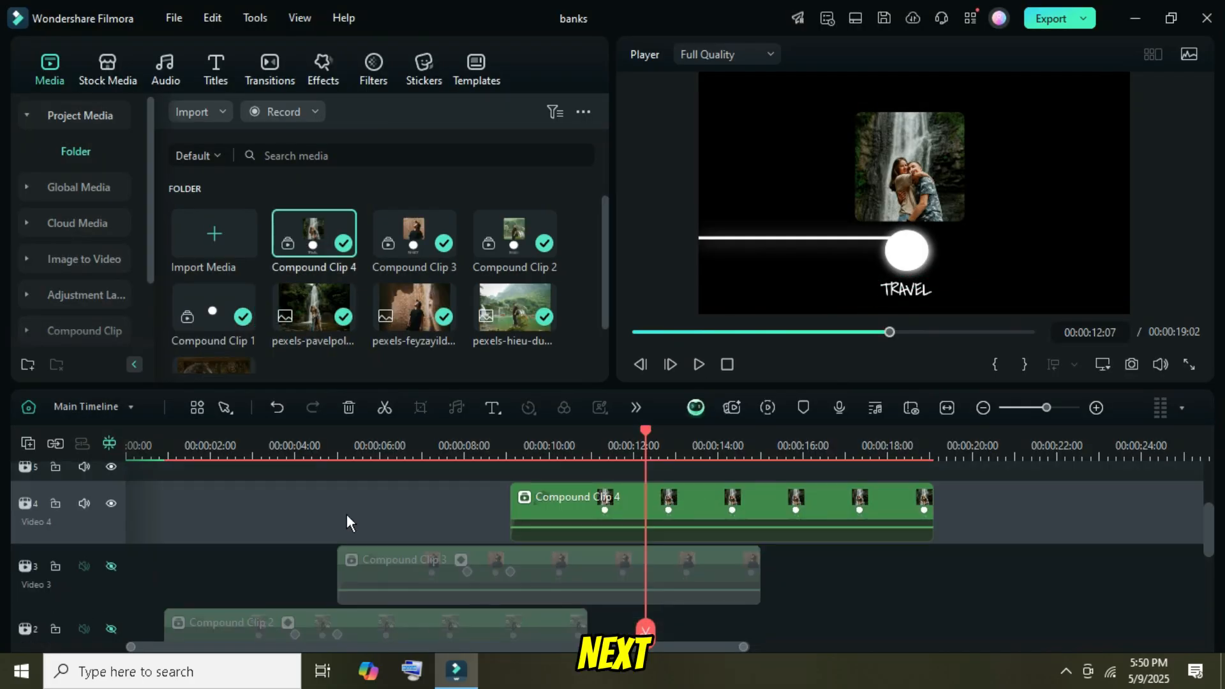
Show the hidden tracks Video 3 and Video 2 again.
{"action": "left_click", "coordinate": [111, 566]}
{"action": "scroll", "coordinate": [110, 574], "scroll_direction": "down", "scroll_amount": 1}
{"action": "left_click", "coordinate": [111, 602]}
{"action": "scroll", "coordinate": [510, 594], "scroll_direction": "up", "scroll_amount": 1}
{"action": "scroll", "coordinate": [606, 585], "scroll_direction": "down", "scroll_amount": 1}
Copy the effects and keyframes of Compound Clip 3 and paste them onto Compound Clip 4.
{"action": "left_click", "coordinate": [549, 543]}
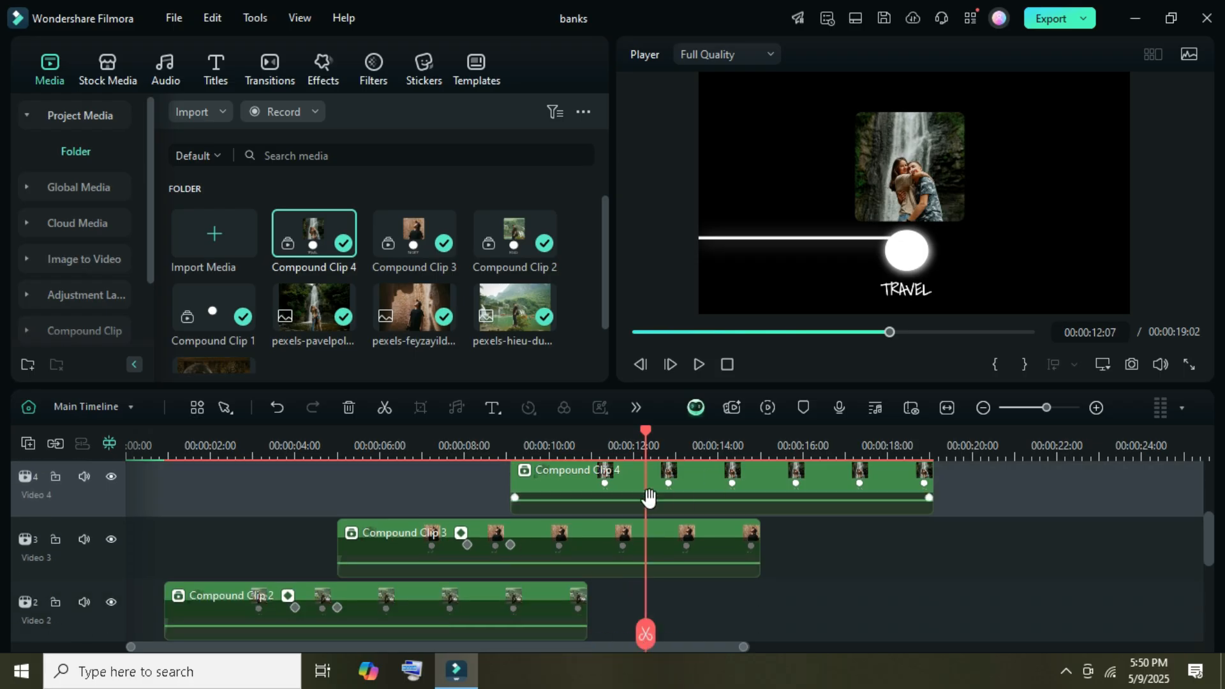
{"action": "left_click", "coordinate": [579, 543]}
{"action": "mouse_move", "coordinate": [925, 419]}
{"action": "left_click", "coordinate": [1017, 423]}
{"action": "scroll", "coordinate": [743, 528], "scroll_direction": "up", "scroll_amount": 1}
{"action": "left_click", "coordinate": [705, 502]}
{"action": "right_click", "coordinate": [703, 500]}
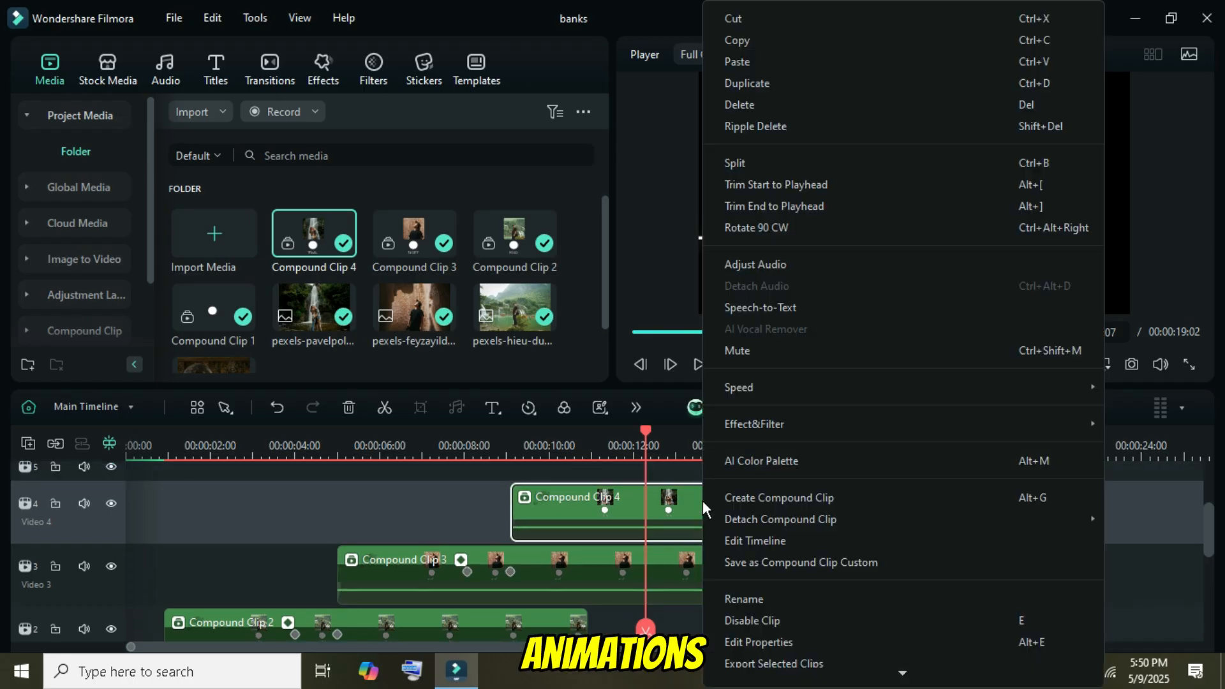
{"action": "mouse_move", "coordinate": [775, 419]}
{"action": "left_click", "coordinate": [579, 446]}
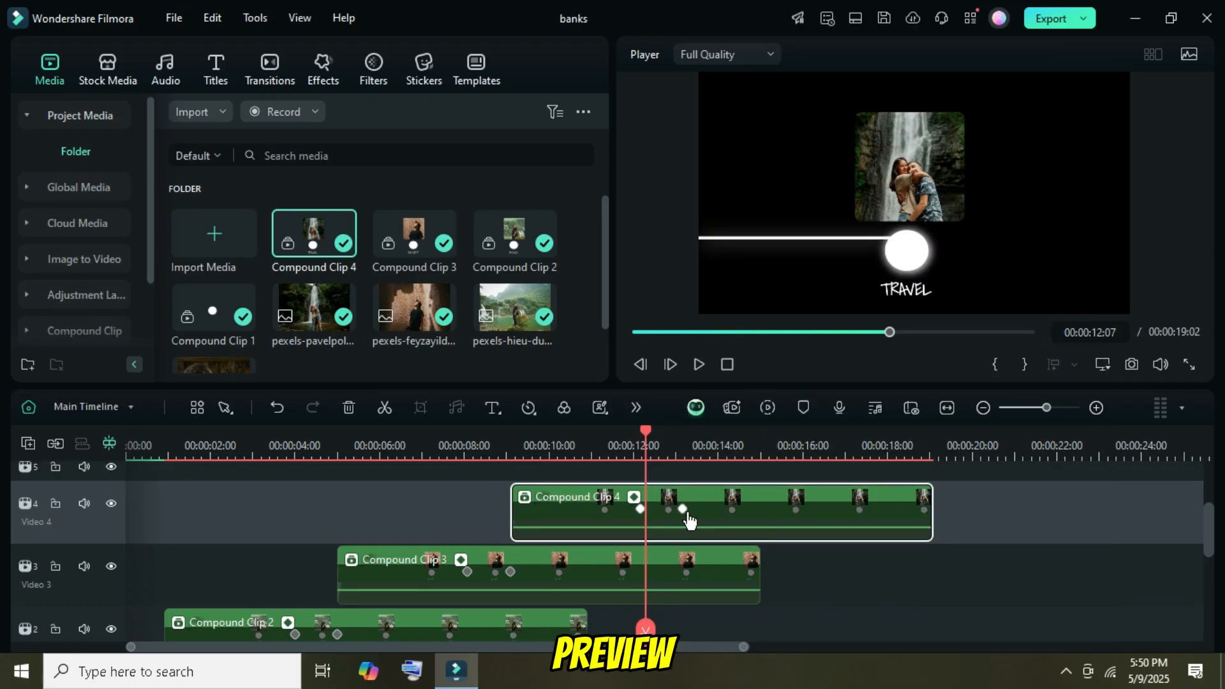
Render the timeline preview and play it from the start to review all three sliding clips.
{"action": "scroll", "coordinate": [854, 556], "scroll_direction": "down", "scroll_amount": 2}
{"action": "scroll", "coordinate": [775, 557], "scroll_direction": "up", "scroll_amount": 3}
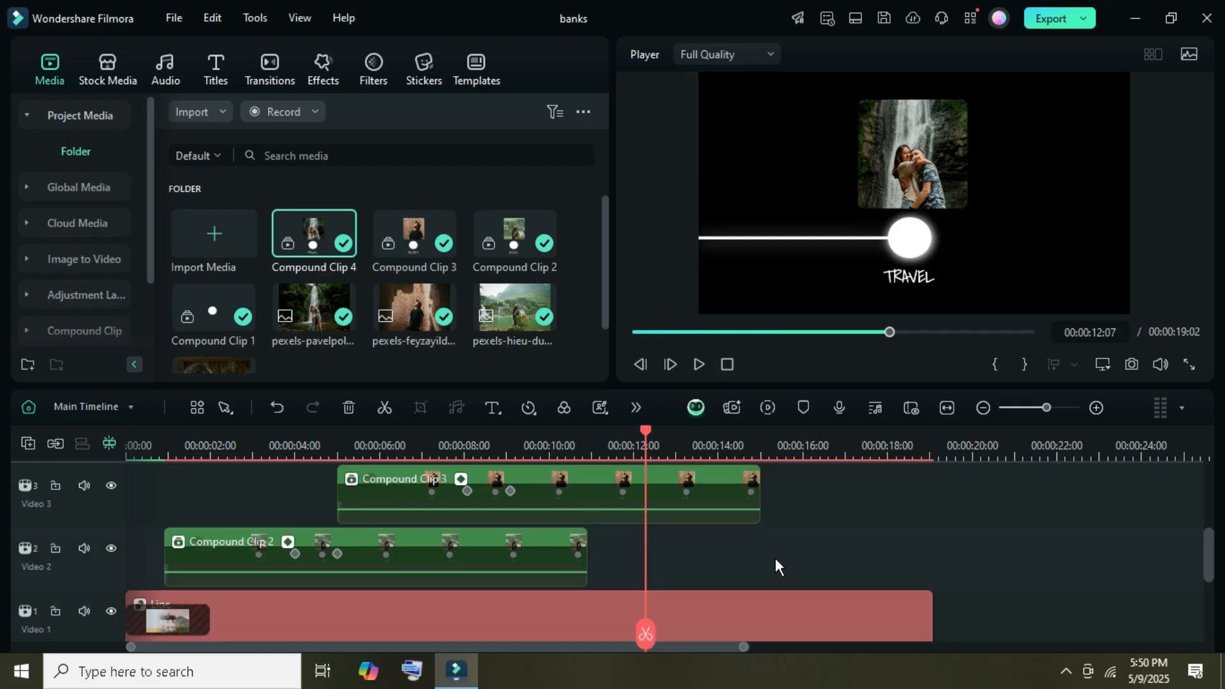
{"action": "left_click", "coordinate": [635, 332]}
{"action": "left_click", "coordinate": [766, 408]}
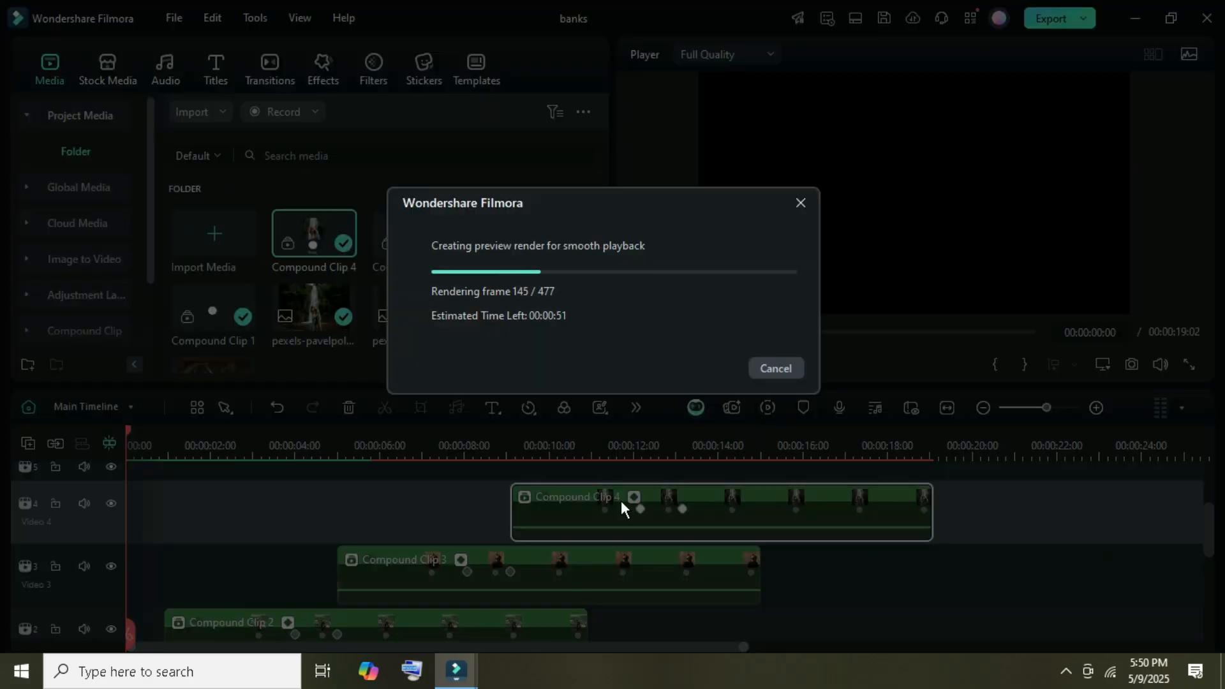
{"action": "scroll", "coordinate": [615, 507], "scroll_direction": "down", "scroll_amount": 3}
{"action": "left_click", "coordinate": [695, 368]}
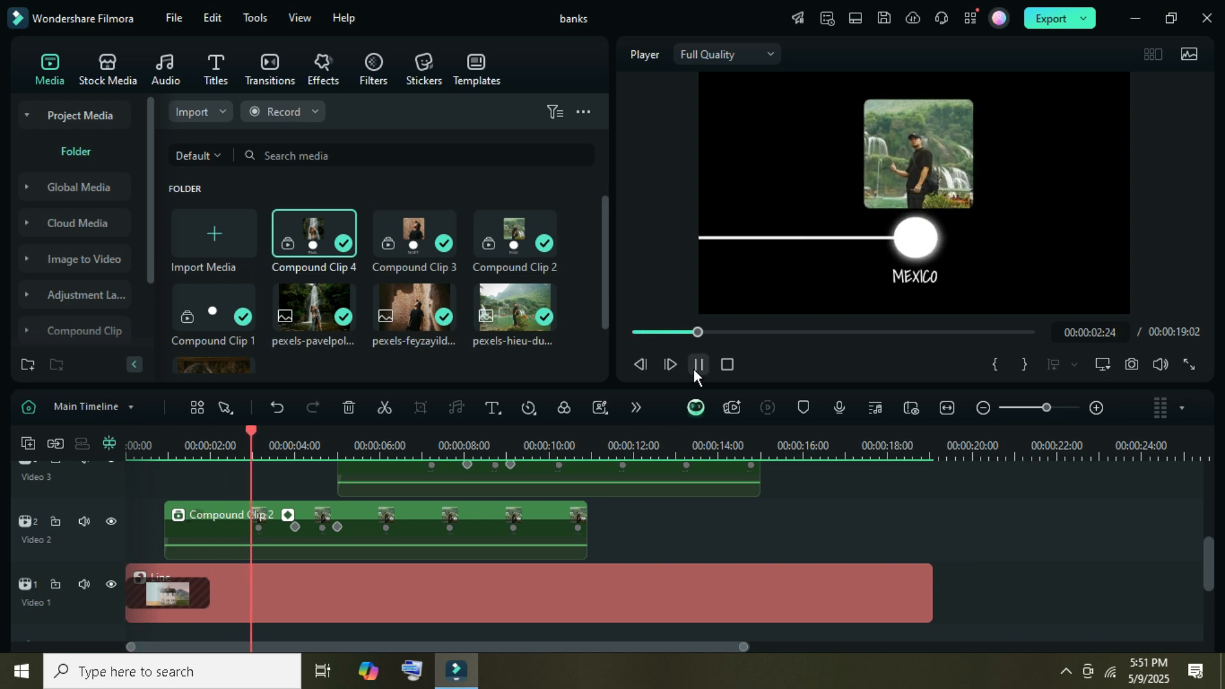
{"action": "scroll", "coordinate": [779, 517], "scroll_direction": "up", "scroll_amount": 1}
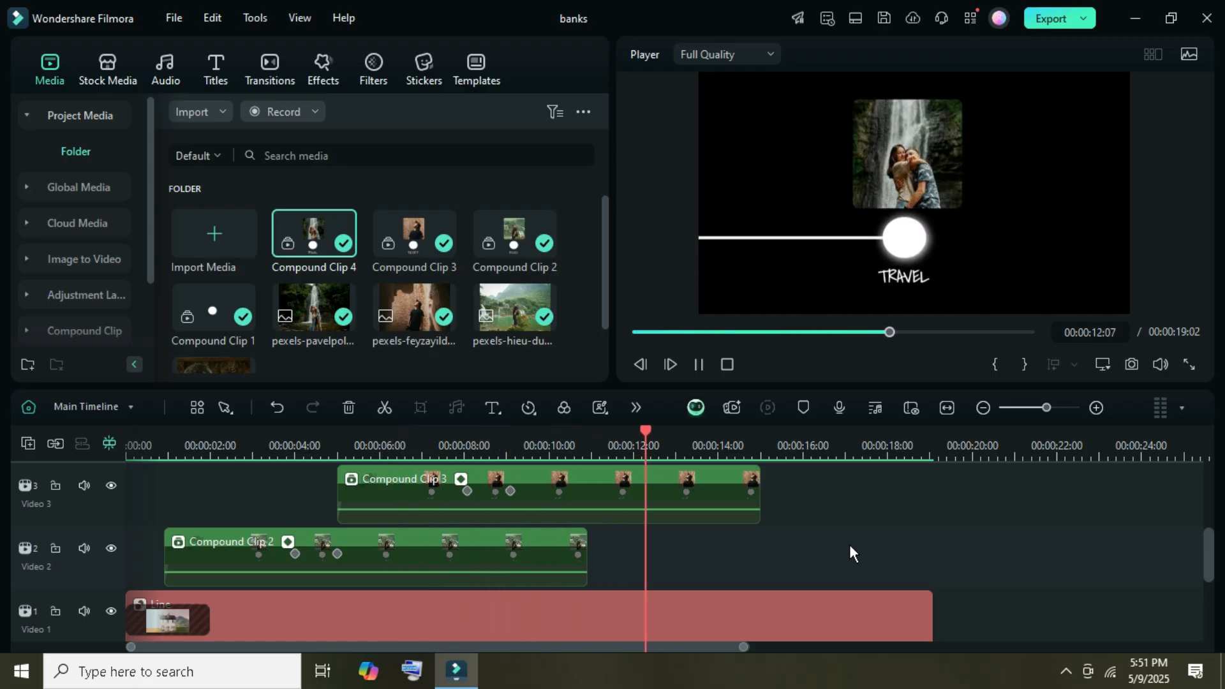
{"action": "left_click", "coordinate": [697, 364]}
{"action": "left_click", "coordinate": [727, 364]}
Select all the clips, including the Line clip, and move them up one track to free Video 1.
{"action": "scroll", "coordinate": [764, 549], "scroll_direction": "down", "scroll_amount": 3}
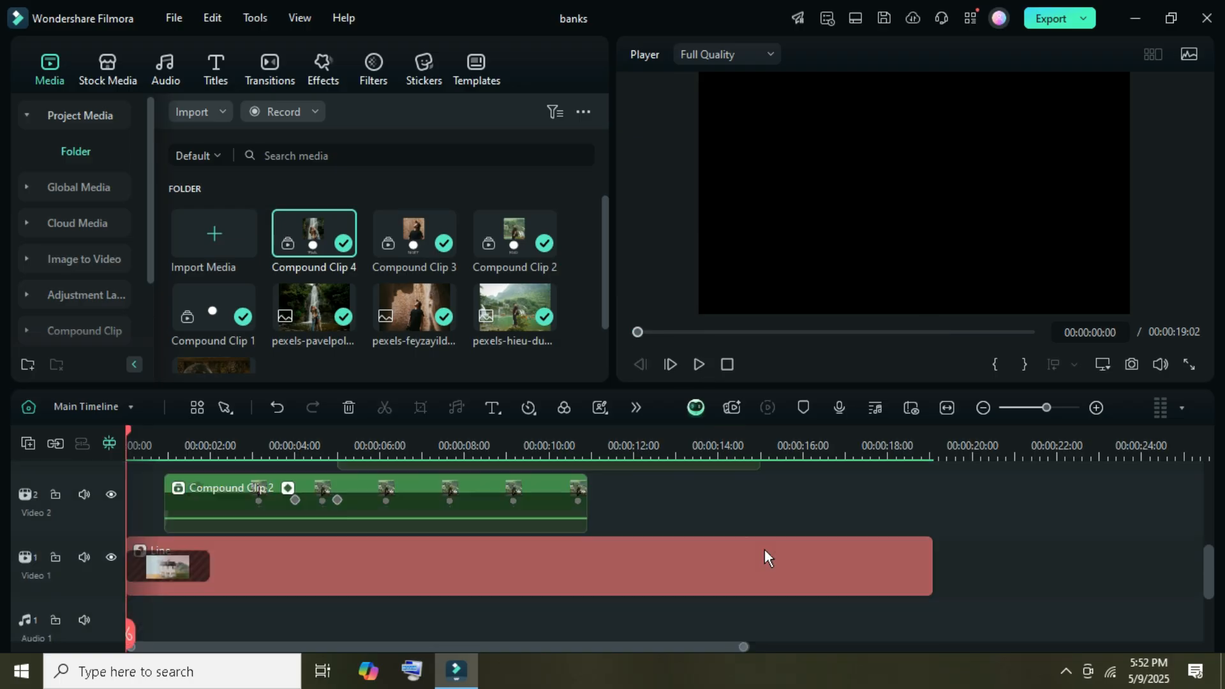
{"action": "scroll", "coordinate": [337, 588], "scroll_direction": "up", "scroll_amount": 1}
{"action": "scroll", "coordinate": [998, 531], "scroll_direction": "down", "scroll_amount": 1}
{"action": "left_click_drag", "start_coordinate": [998, 531], "coordinate": [474, 465]}
{"action": "scroll", "coordinate": [519, 496], "scroll_direction": "down", "scroll_amount": 2}
{"action": "scroll", "coordinate": [549, 533], "scroll_direction": "down", "scroll_amount": 1}
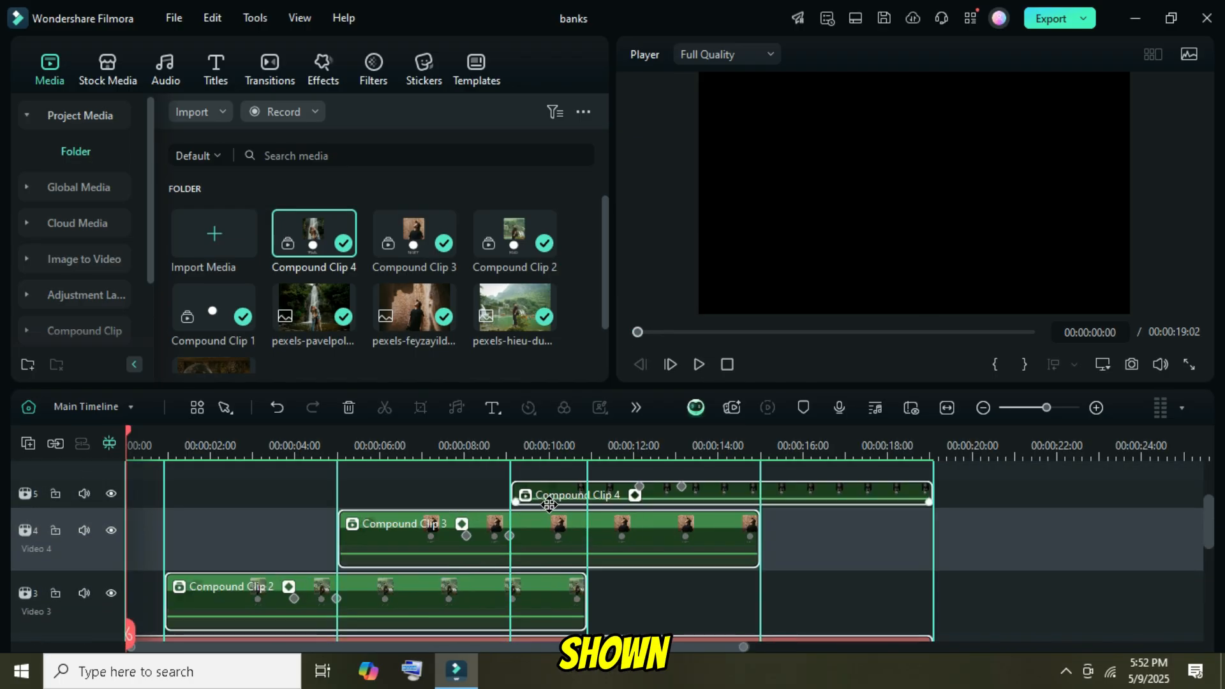
Adjust the height of the timeline tracks.
{"action": "left_click", "coordinate": [31, 444]}
{"action": "mouse_move", "coordinate": [128, 611]}
{"action": "left_click", "coordinate": [266, 628]}
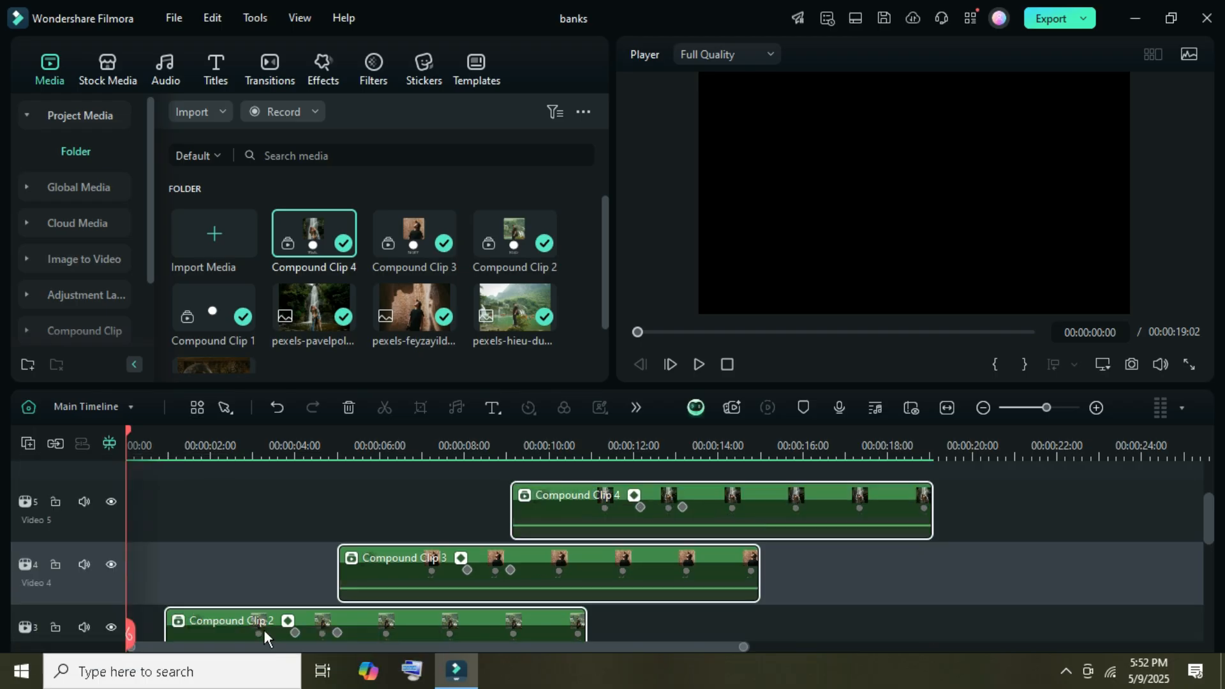
Place the globe-and-map photo at the start of Video 1 and extend it to the end of the Line clip.
{"action": "scroll", "coordinate": [468, 575], "scroll_direction": "down", "scroll_amount": 3}
{"action": "left_click", "coordinate": [105, 577]}
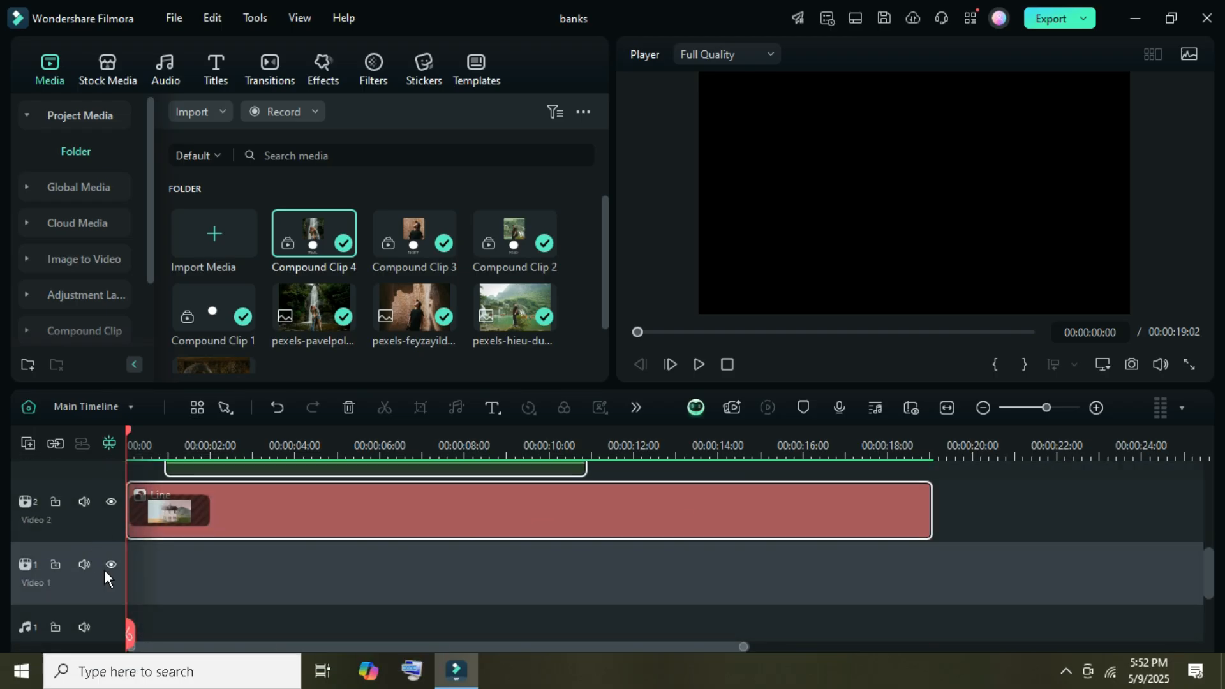
{"action": "scroll", "coordinate": [560, 271], "scroll_direction": "down", "scroll_amount": 1}
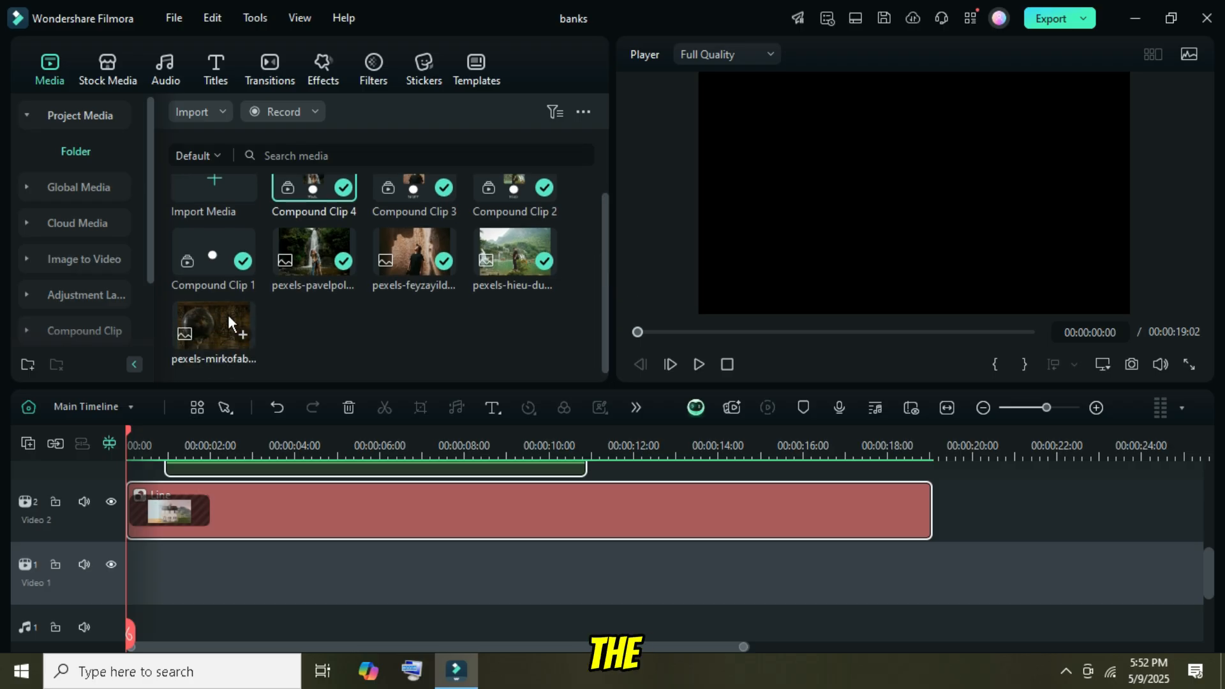
{"action": "left_click_drag", "start_coordinate": [213, 333], "coordinate": [173, 568]}
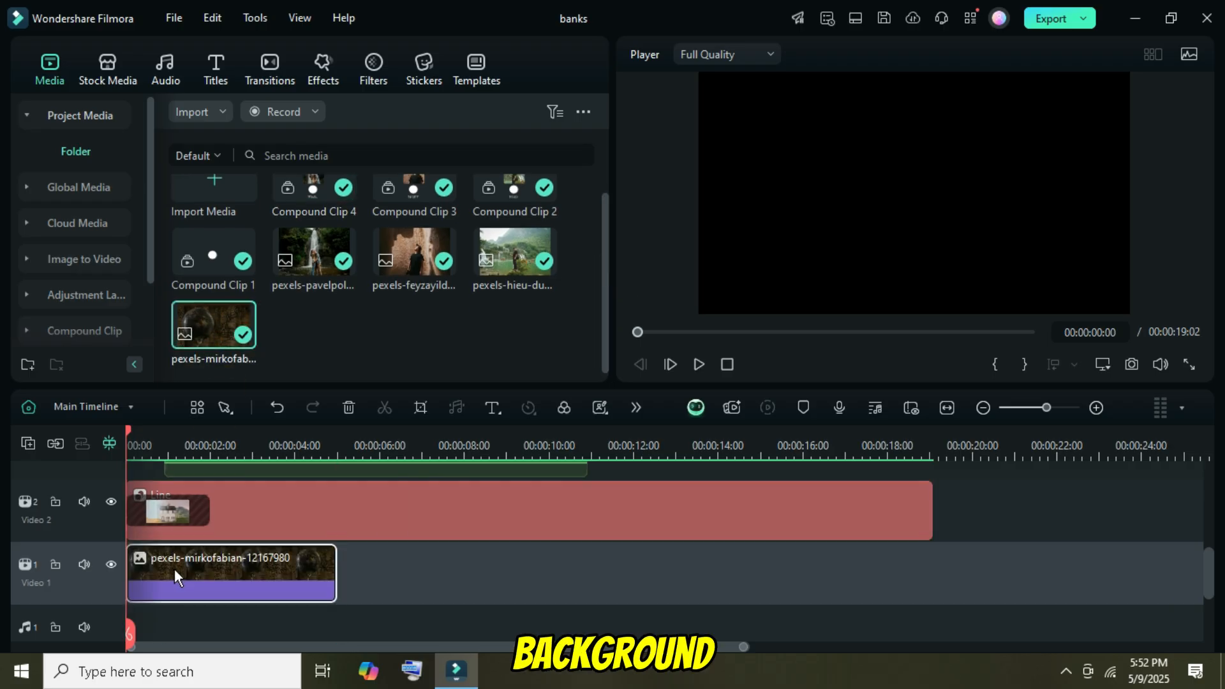
{"action": "left_click_drag", "start_coordinate": [332, 553], "coordinate": [925, 552]}
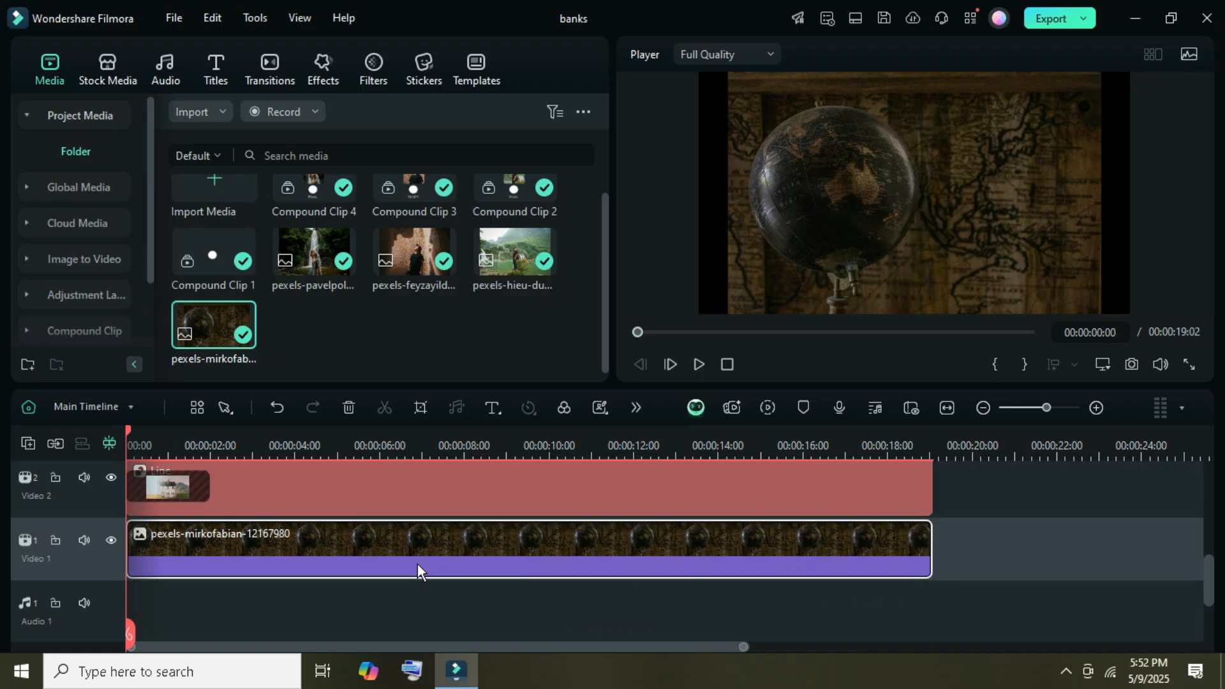
Crop the globe background photo to a 16:9 ratio.
{"action": "left_click", "coordinate": [421, 407]}
{"action": "left_click", "coordinate": [190, 570]}
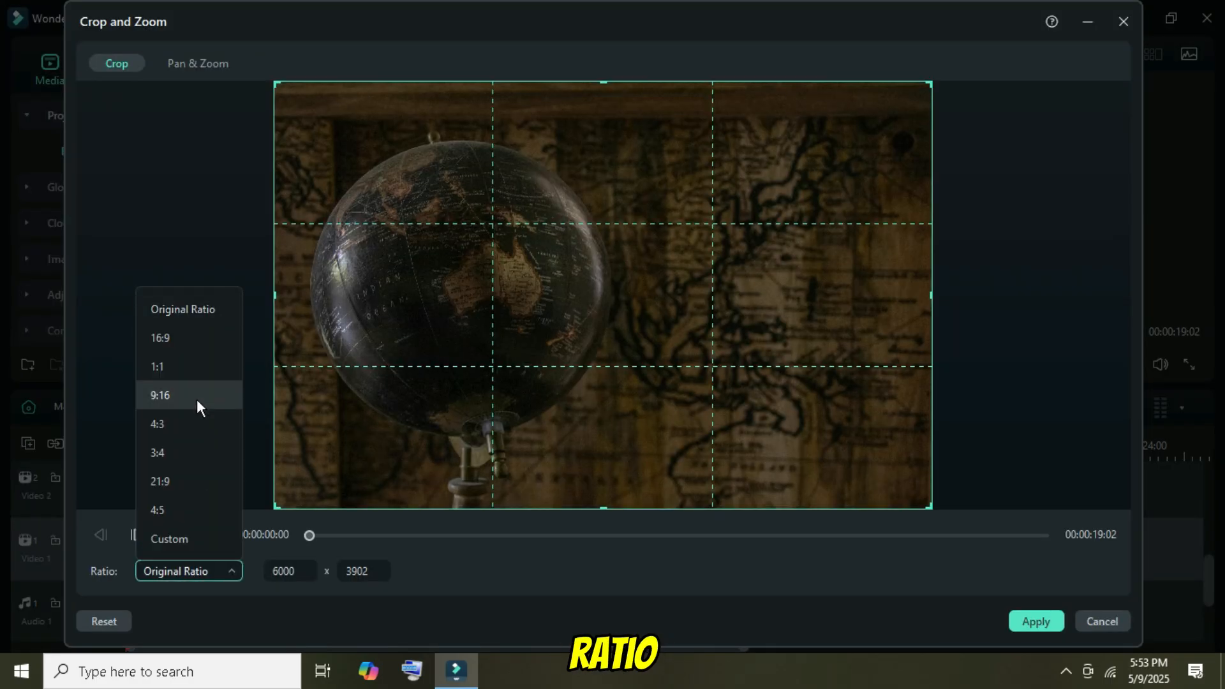
{"action": "left_click", "coordinate": [178, 336]}
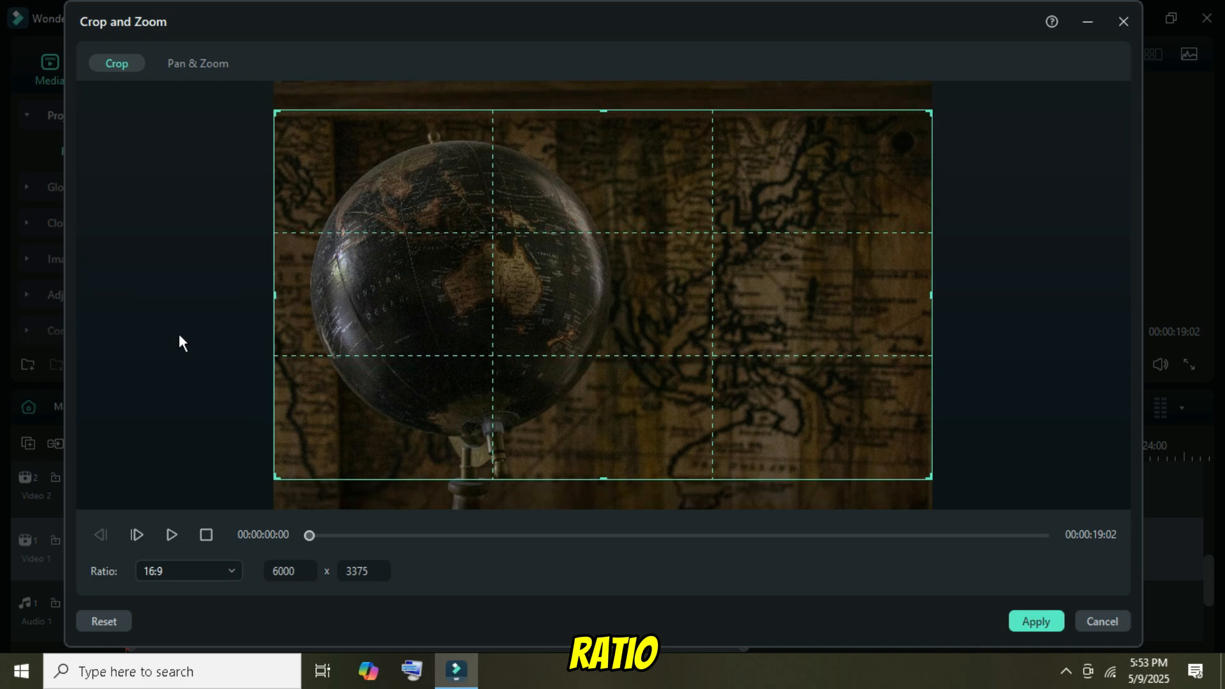
{"action": "left_click", "coordinate": [1029, 621]}
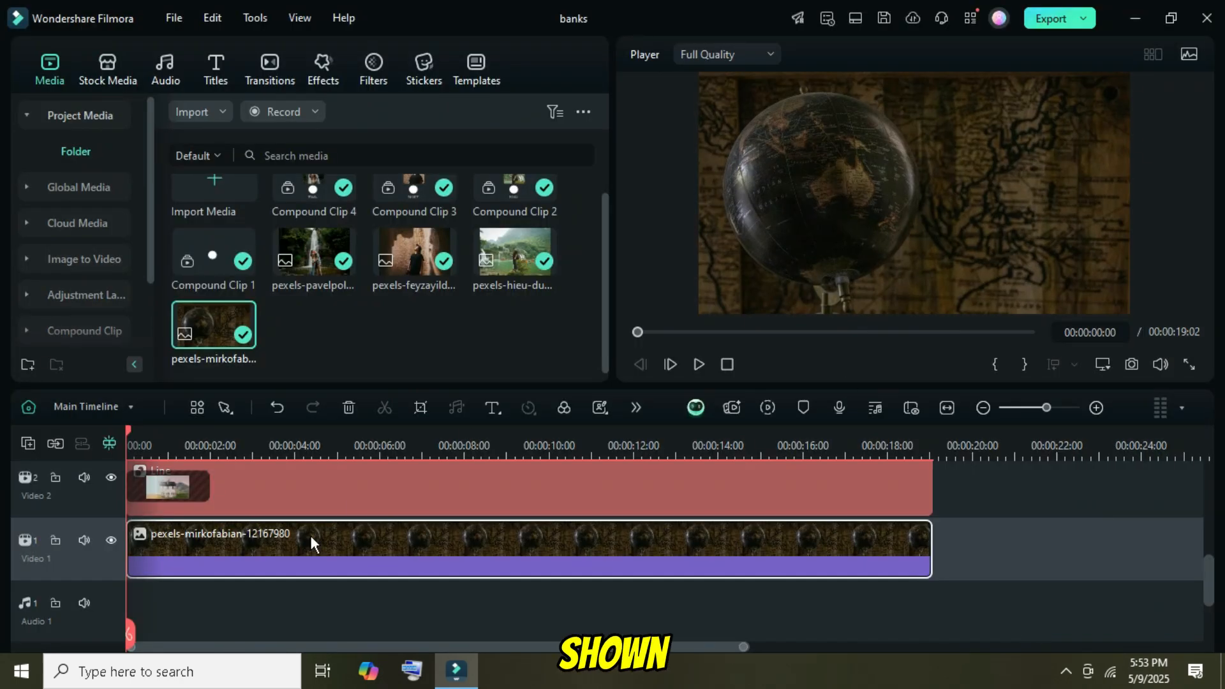
Set the globe background photo's scale to 400% and its opacity to 40%.
{"action": "double_click", "coordinate": [305, 545]}
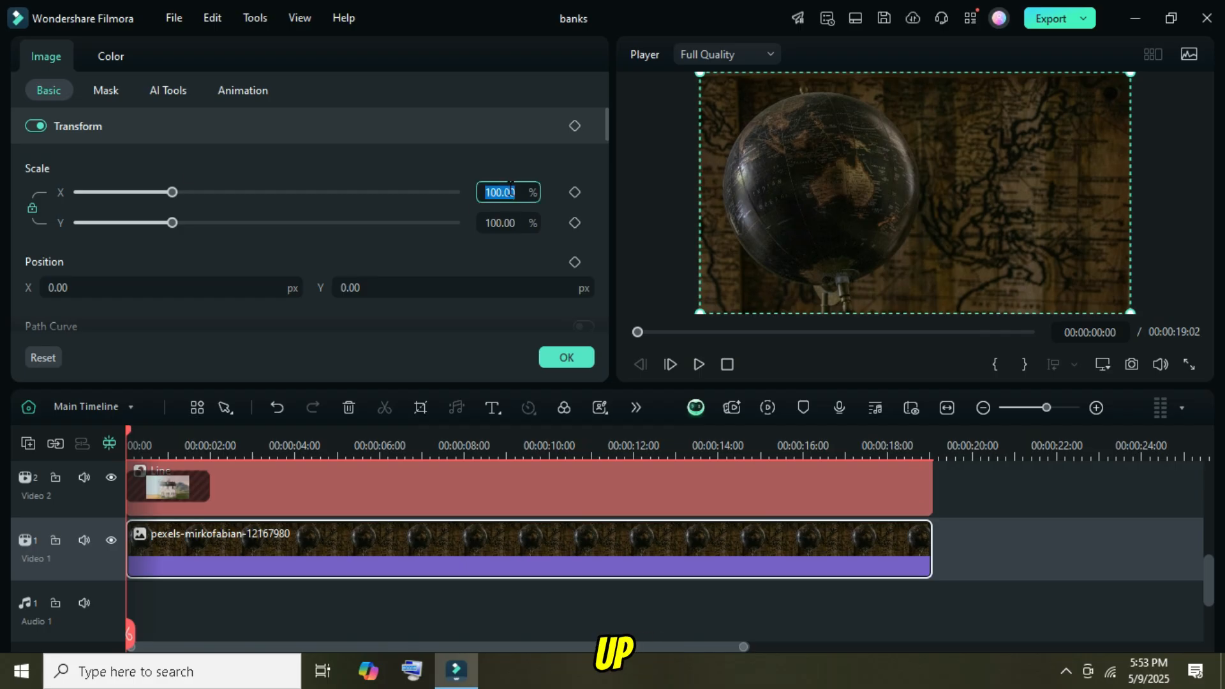
{"action": "type", "text": "400"}
{"action": "key", "text": "Return"}
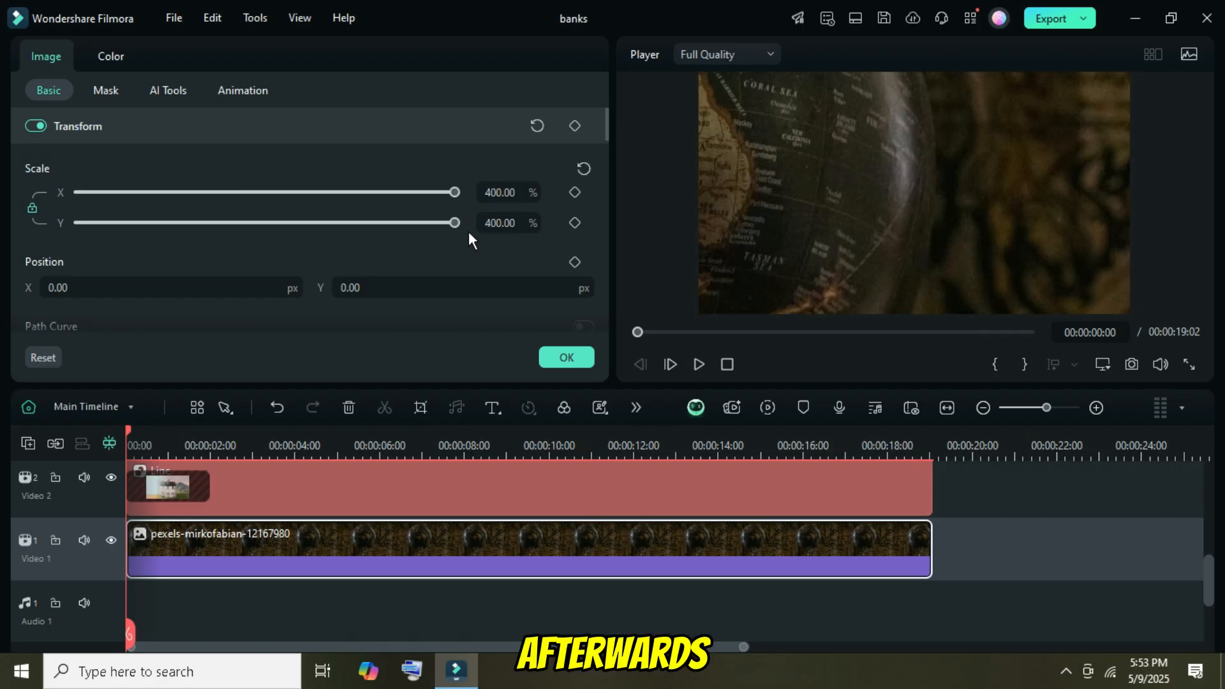
{"action": "left_click_drag", "start_coordinate": [606, 120], "coordinate": [605, 171]}
{"action": "scroll", "coordinate": [555, 238], "scroll_direction": "down", "scroll_amount": 2}
{"action": "left_click", "coordinate": [547, 226]}
{"action": "type", "text": "40"}
{"action": "key", "text": "Return"}
{"action": "left_click_drag", "start_coordinate": [603, 194], "coordinate": [606, 133]}
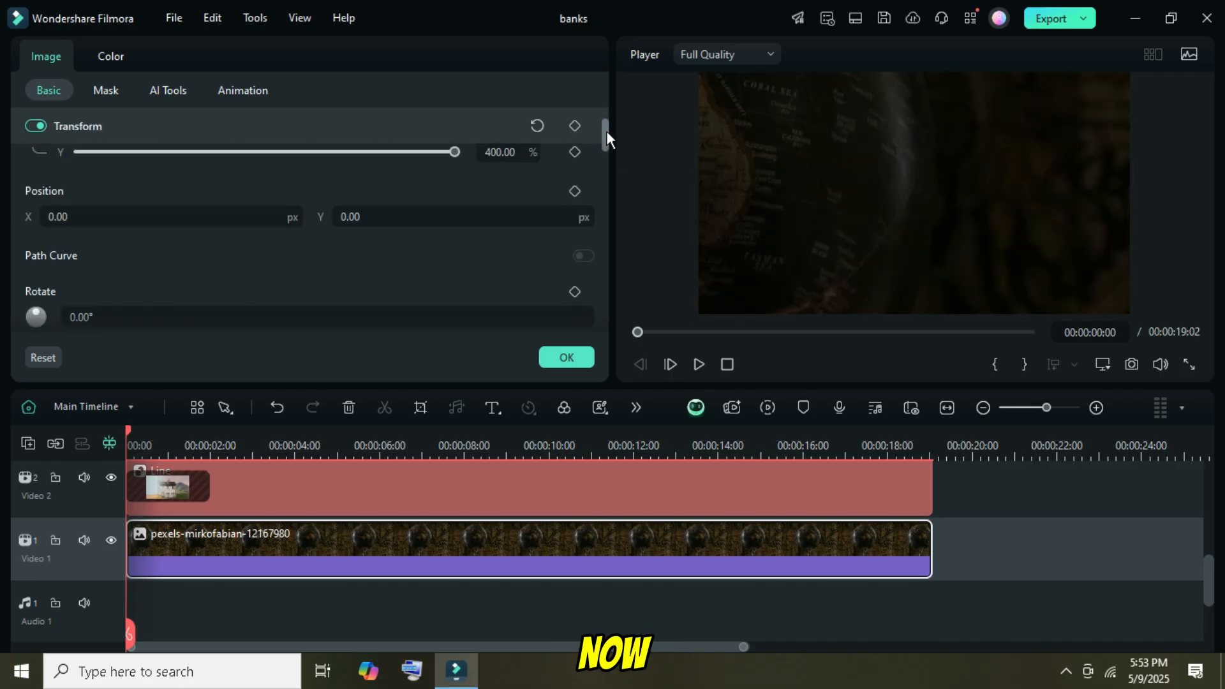
Add a Transform keyframe to the background photo at Compound Clip 2's first keyframe, at 00:00:04:00.
{"action": "scroll", "coordinate": [606, 131], "scroll_direction": "up", "scroll_amount": 1}
{"action": "scroll", "coordinate": [287, 508], "scroll_direction": "up", "scroll_amount": 2}
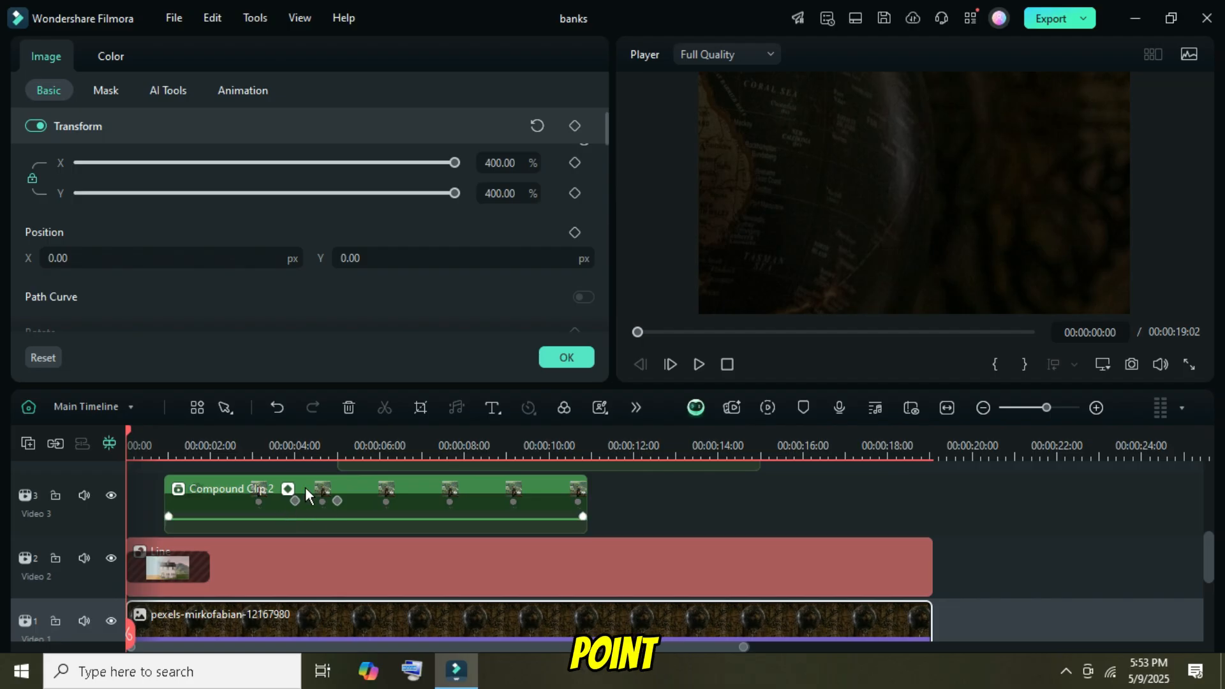
{"action": "left_click", "coordinate": [305, 487]}
{"action": "left_click", "coordinate": [296, 497]}
{"action": "scroll", "coordinate": [319, 523], "scroll_direction": "down", "scroll_amount": 2}
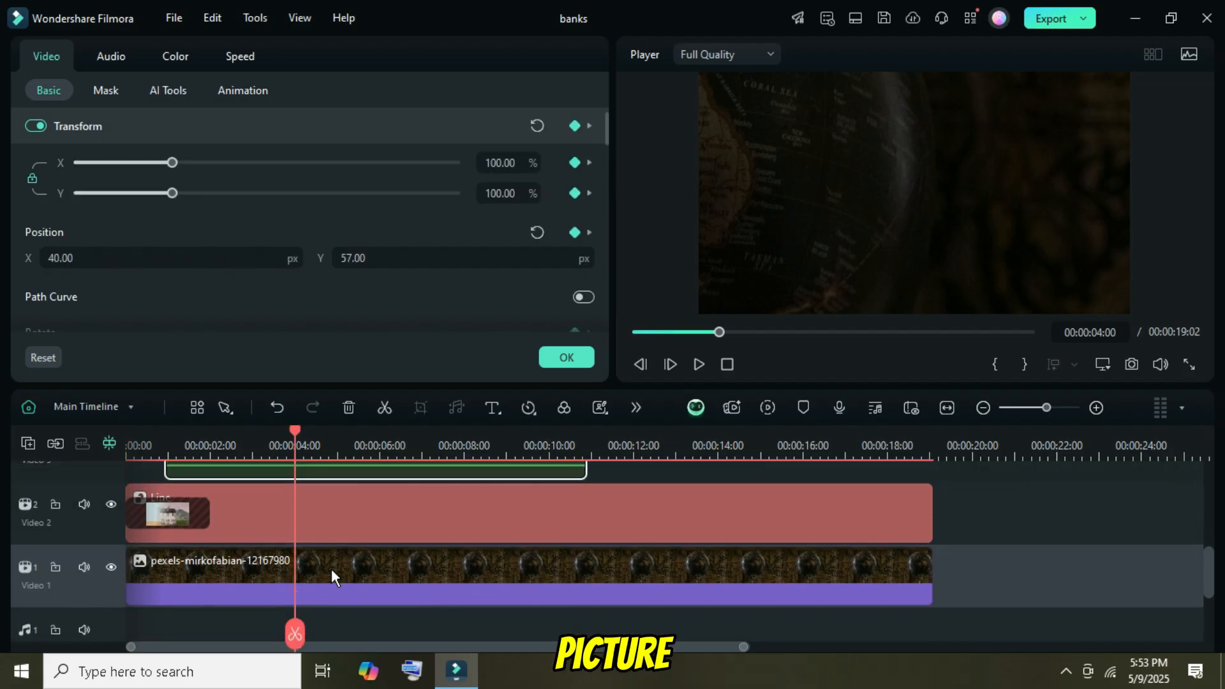
{"action": "left_click", "coordinate": [331, 568]}
{"action": "left_click", "coordinate": [571, 125]}
At Compound Clip 2's second keyframe (00:00:05:00), add a Transform keyframe to the background photo with Position X 442 px.
{"action": "scroll", "coordinate": [363, 529], "scroll_direction": "up", "scroll_amount": 2}
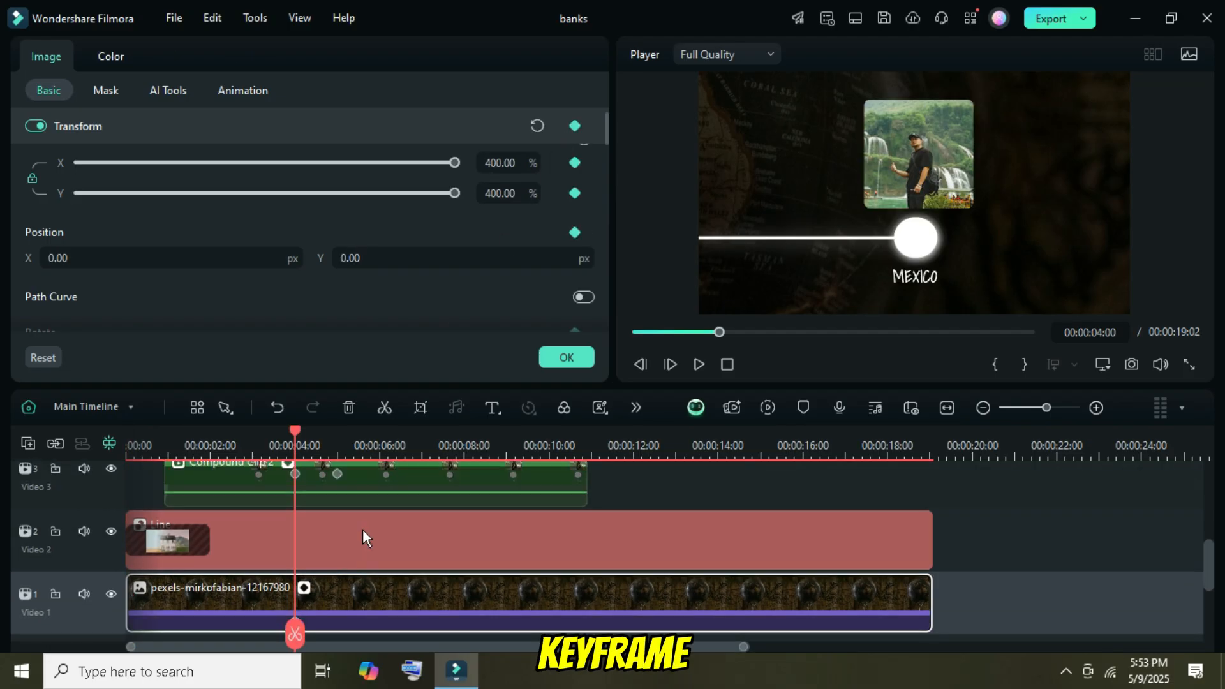
{"action": "left_click", "coordinate": [338, 501]}
{"action": "scroll", "coordinate": [363, 511], "scroll_direction": "down", "scroll_amount": 2}
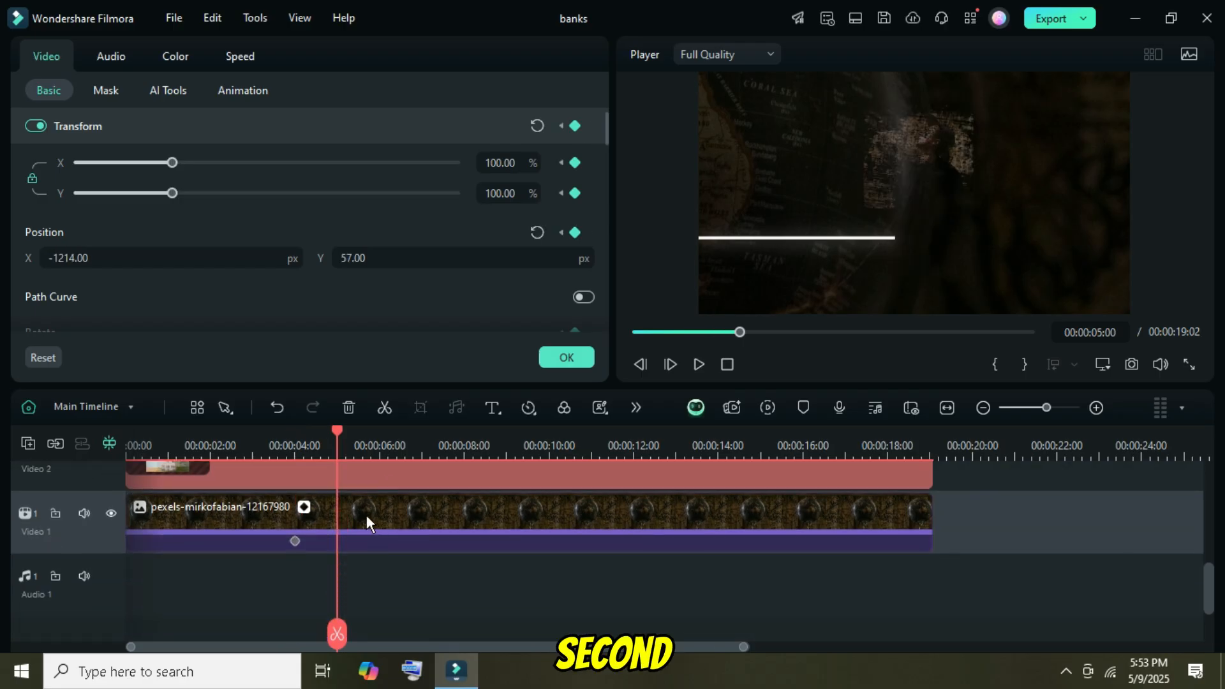
{"action": "left_click", "coordinate": [366, 515]}
{"action": "left_click", "coordinate": [574, 125]}
{"action": "left_click", "coordinate": [82, 259]}
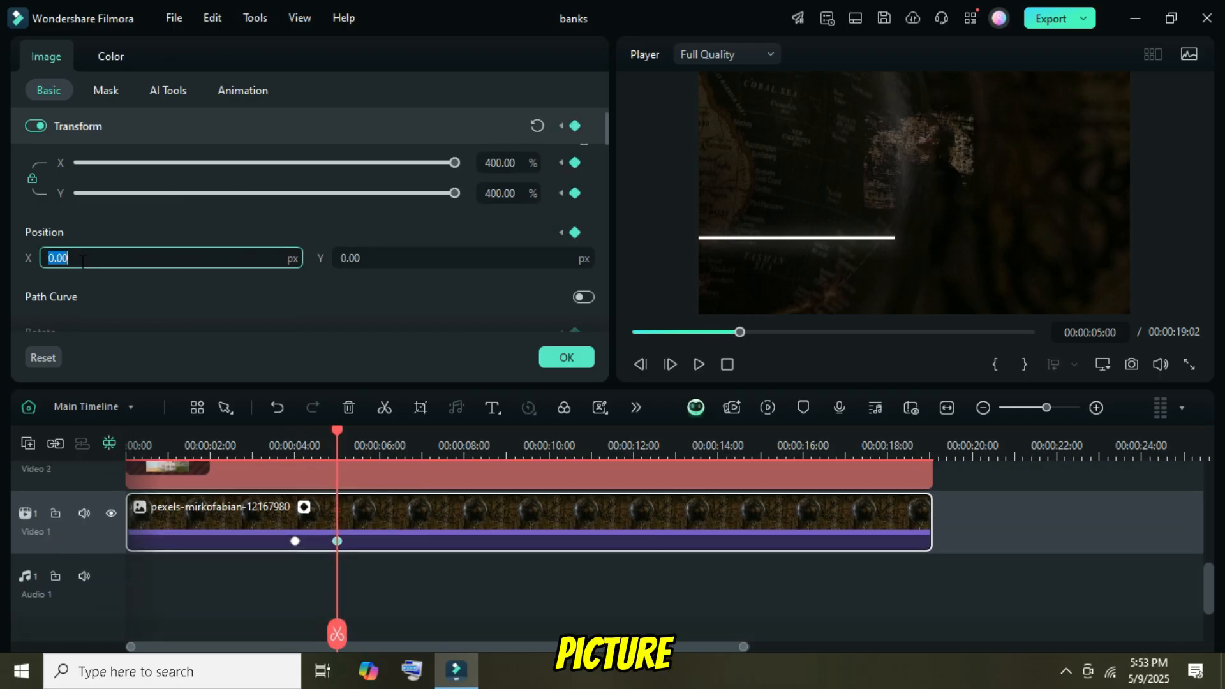
{"action": "type", "text": "4"}
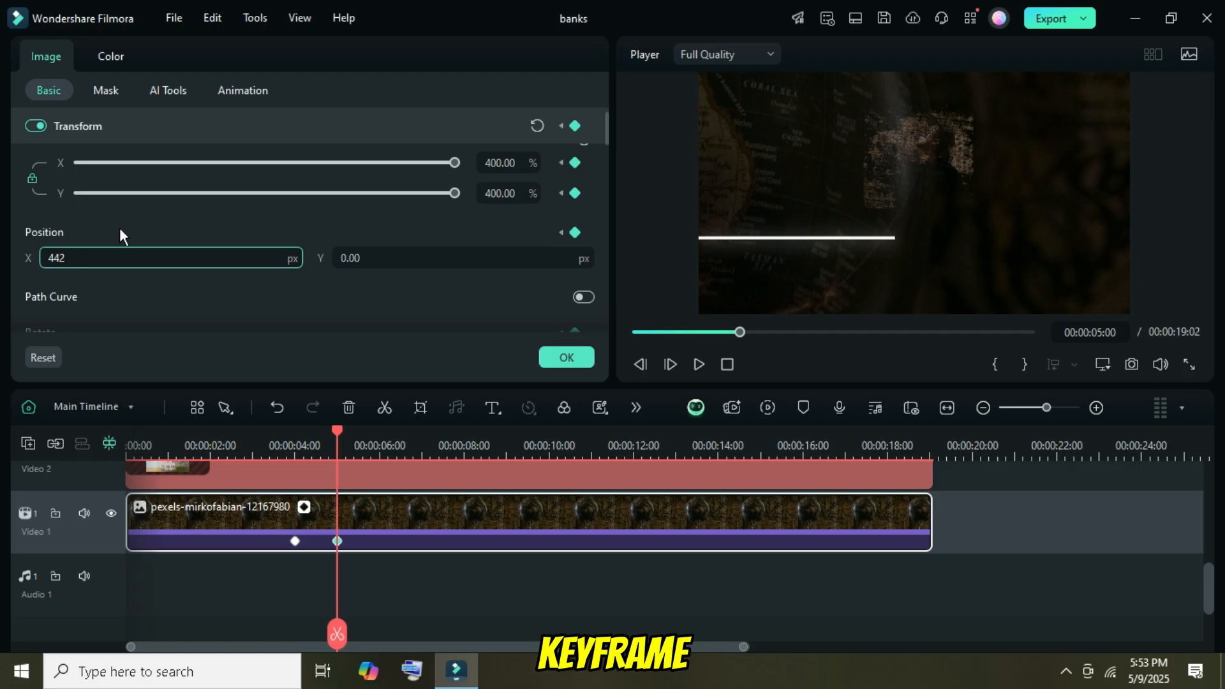
{"action": "type", "text": "42"}
{"action": "key", "text": "Return"}
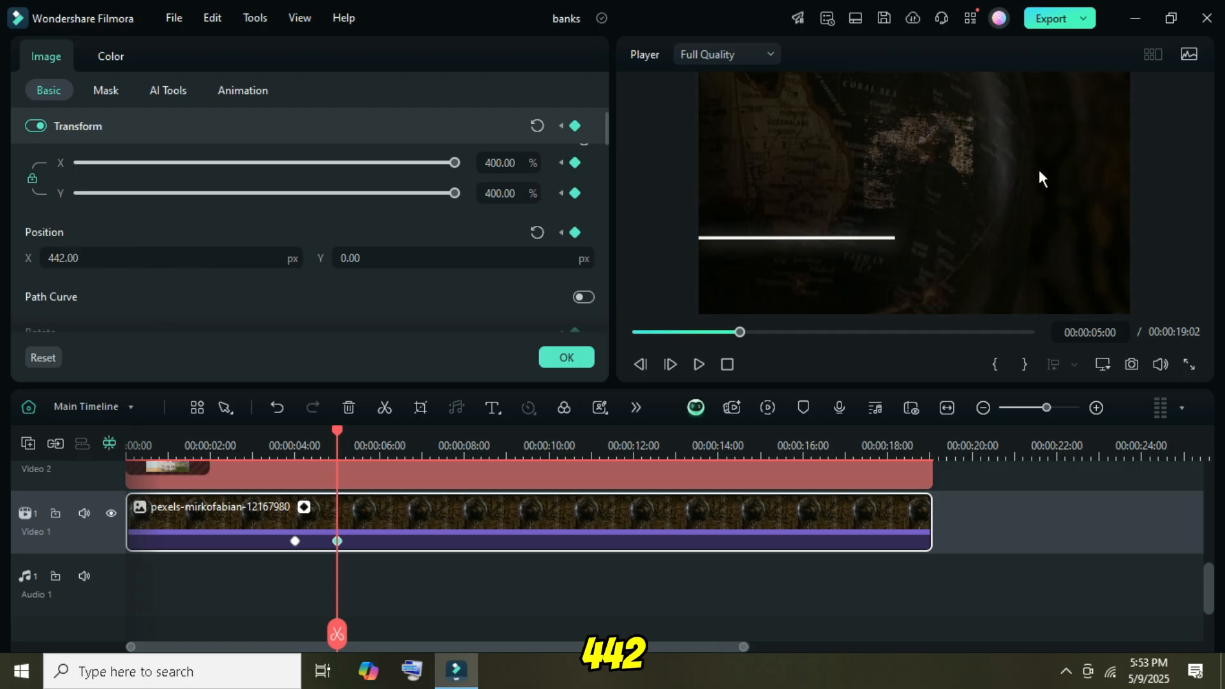
Add a Transform keyframe to the background photo at Compound Clip 3's first keyframe, at 00:00:08:02.
{"action": "scroll", "coordinate": [442, 511], "scroll_direction": "up", "scroll_amount": 5}
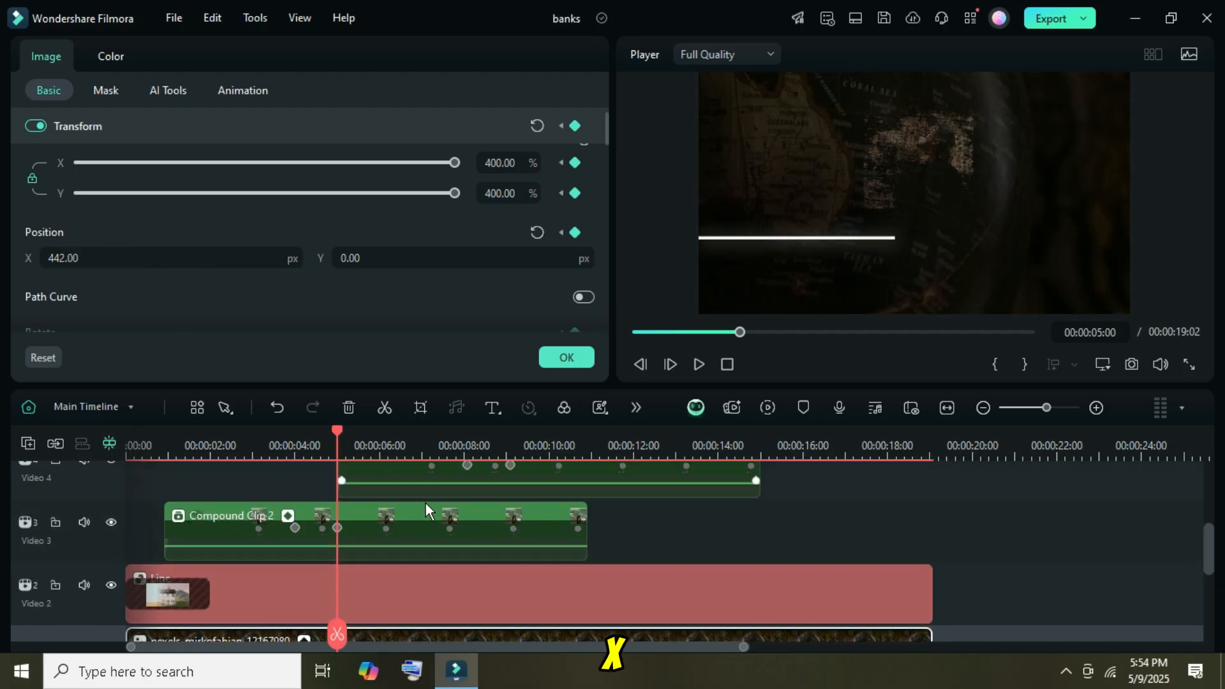
{"action": "left_click", "coordinate": [469, 492]}
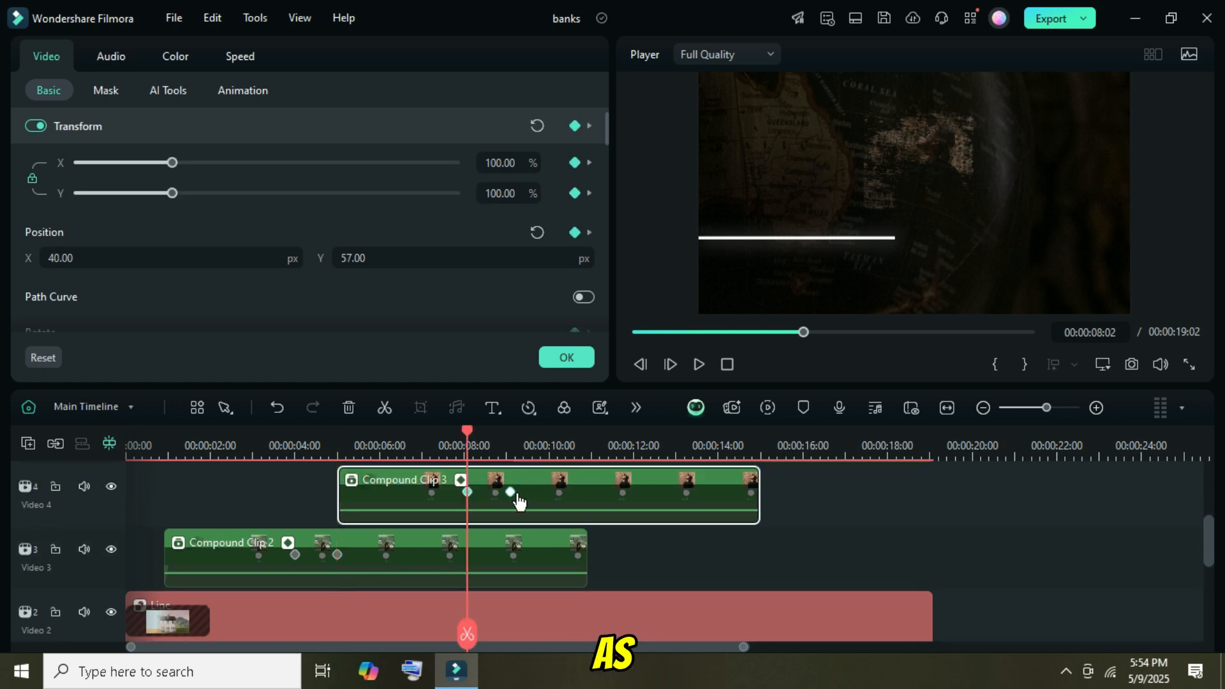
{"action": "scroll", "coordinate": [496, 523], "scroll_direction": "down", "scroll_amount": 3}
{"action": "left_click", "coordinate": [491, 542]}
{"action": "left_click", "coordinate": [577, 125]}
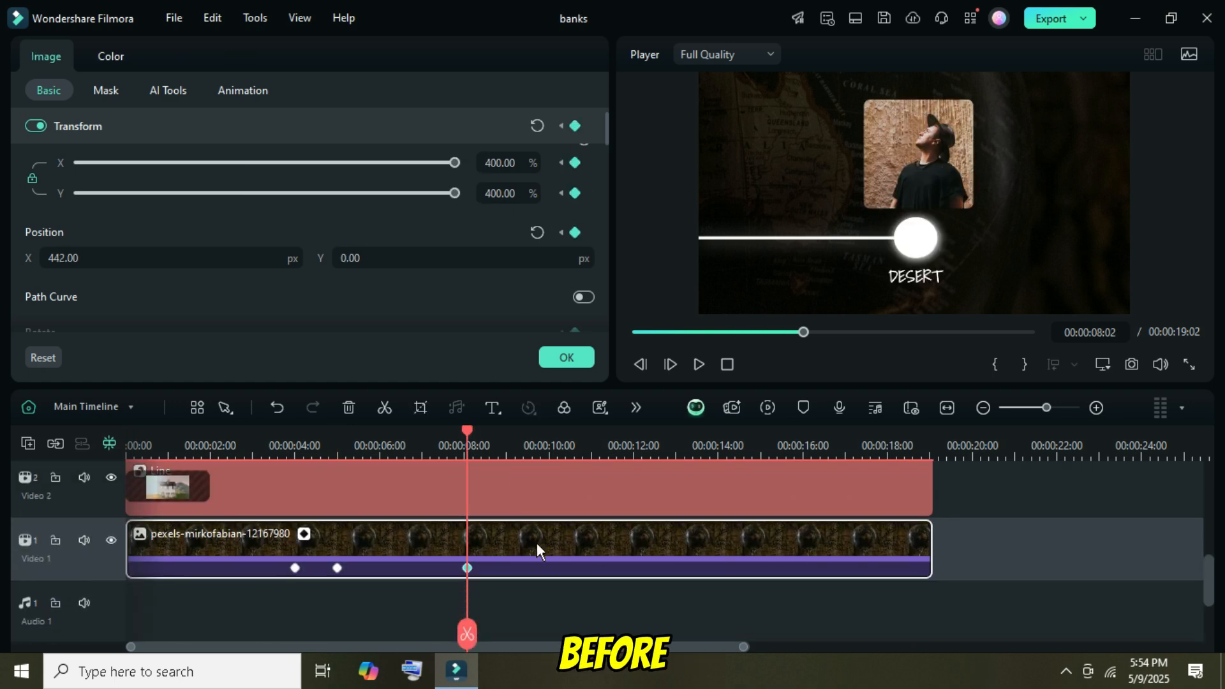
At Compound Clip 3's second keyframe (00:00:09:02), add a Transform keyframe to the background photo with Position X 884 px.
{"action": "scroll", "coordinate": [537, 540], "scroll_direction": "up", "scroll_amount": 3}
{"action": "scroll", "coordinate": [537, 540], "scroll_direction": "up", "scroll_amount": 1}
{"action": "left_click", "coordinate": [510, 519]}
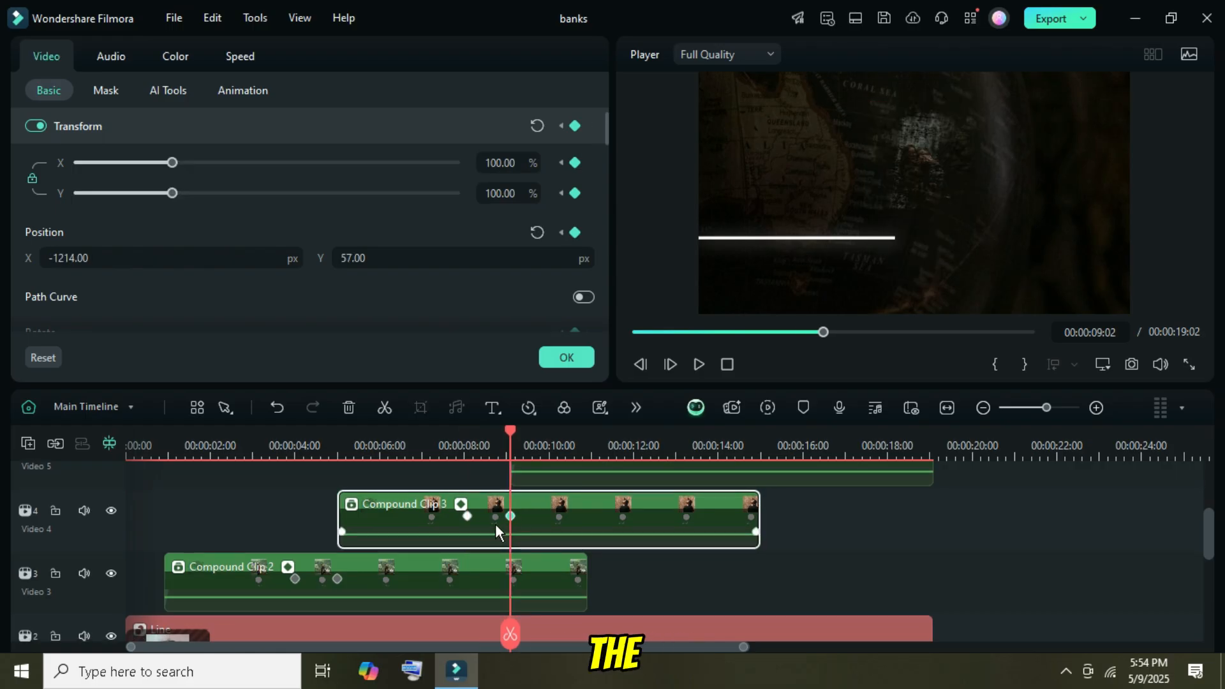
{"action": "scroll", "coordinate": [544, 524], "scroll_direction": "down", "scroll_amount": 2}
{"action": "scroll", "coordinate": [540, 519], "scroll_direction": "down", "scroll_amount": 2}
{"action": "left_click", "coordinate": [522, 530]}
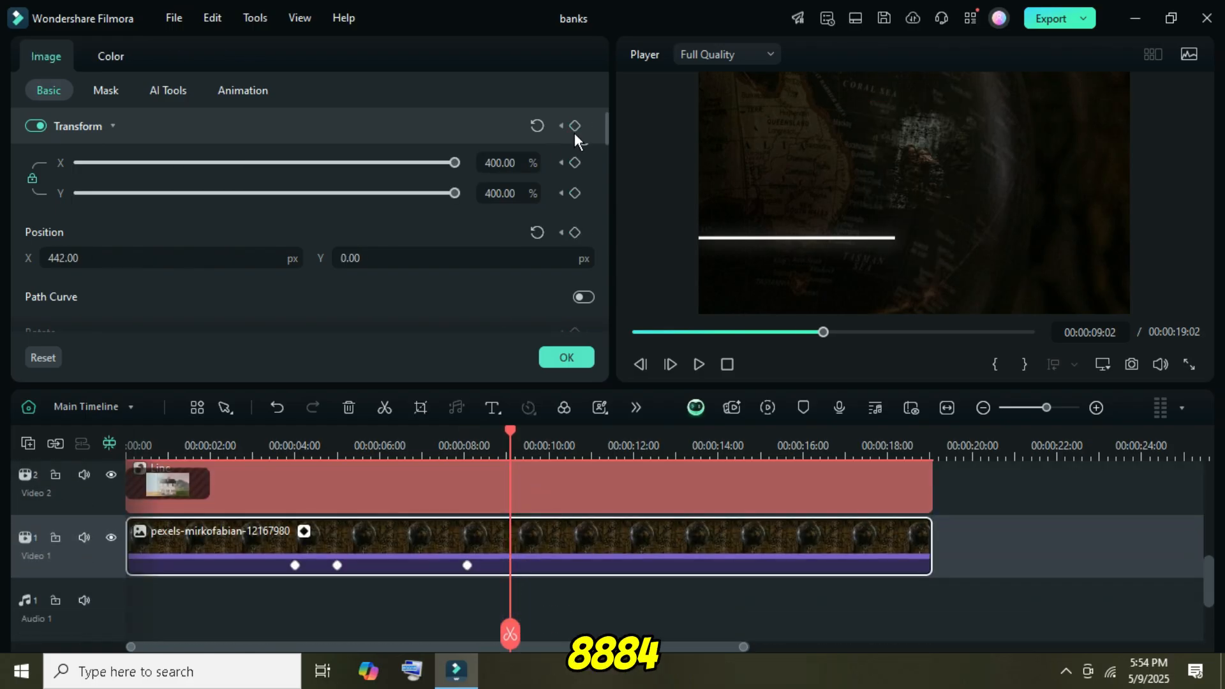
{"action": "left_click", "coordinate": [92, 257]}
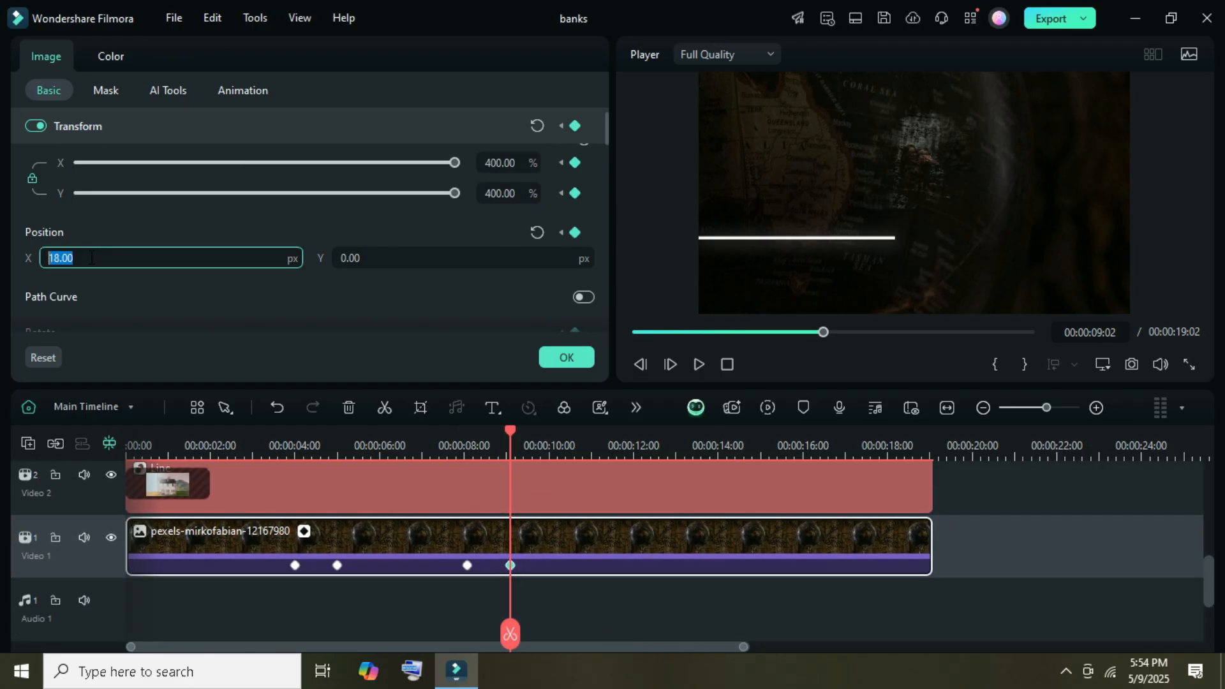
{"action": "type", "text": "884"}
{"action": "key", "text": "Return"}
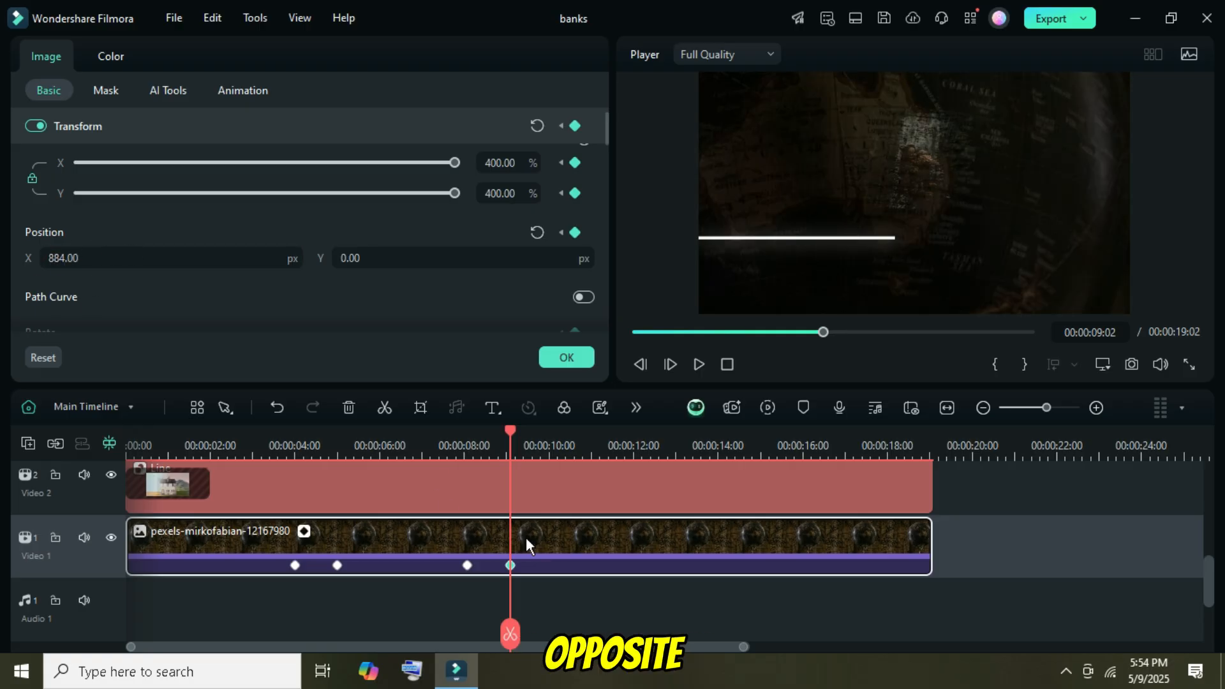
Add a Transform keyframe to the background photo at Compound Clip 4's first keyframe, at 00:00:12:04.
{"action": "scroll", "coordinate": [625, 576], "scroll_direction": "up", "scroll_amount": 5}
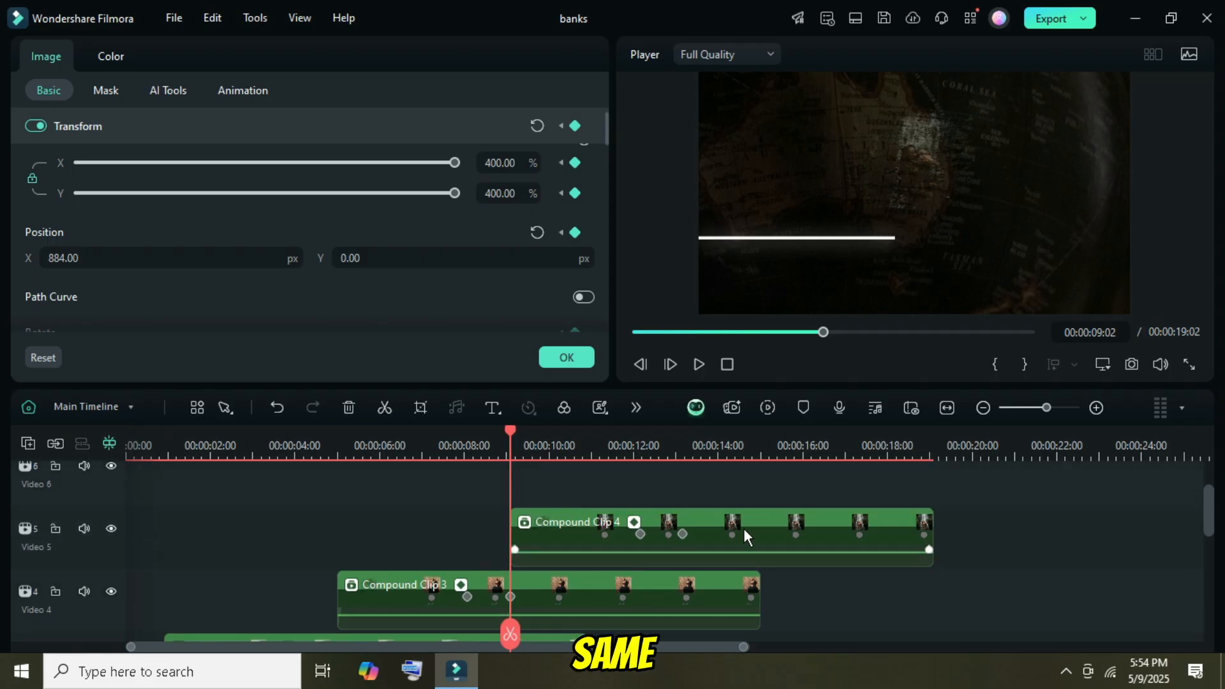
{"action": "left_click", "coordinate": [642, 541]}
{"action": "left_click", "coordinate": [645, 545]}
{"action": "scroll", "coordinate": [650, 561], "scroll_direction": "down", "scroll_amount": 5}
{"action": "left_click", "coordinate": [655, 574]}
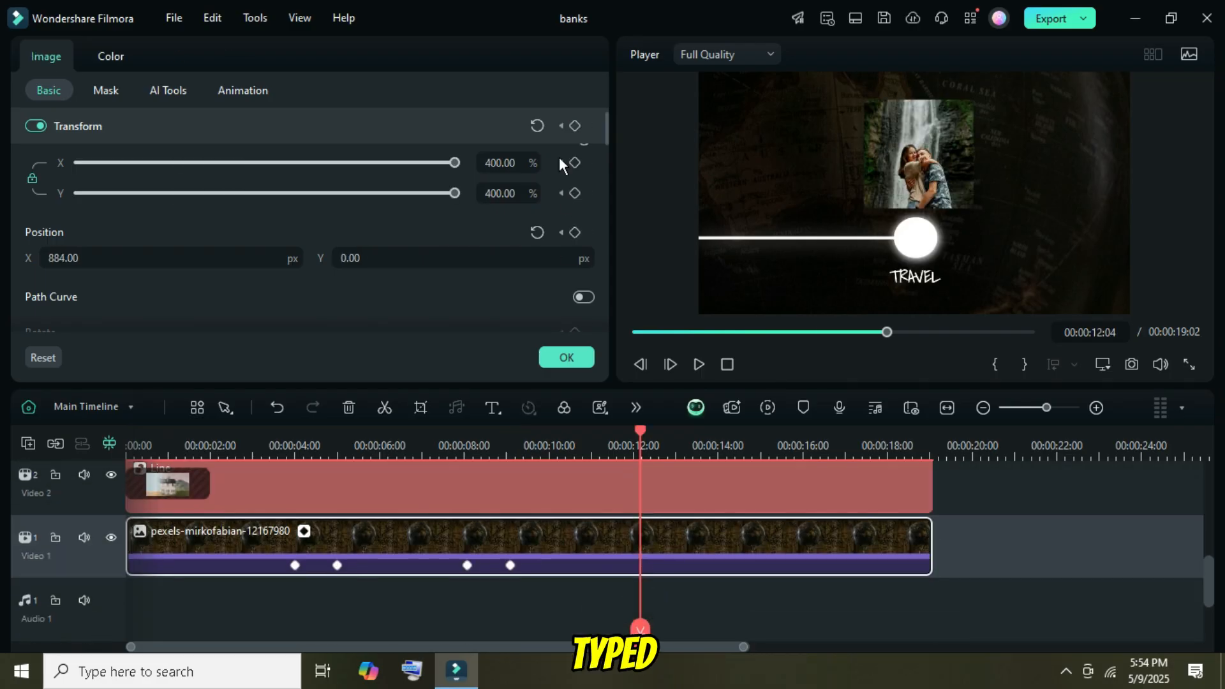
At Compound Clip 4's second keyframe (00:00:13:04), add a Transform keyframe to the background photo with Position X 1300 px.
{"action": "scroll", "coordinate": [670, 511], "scroll_direction": "up", "scroll_amount": 5}
{"action": "left_click", "coordinate": [682, 510]}
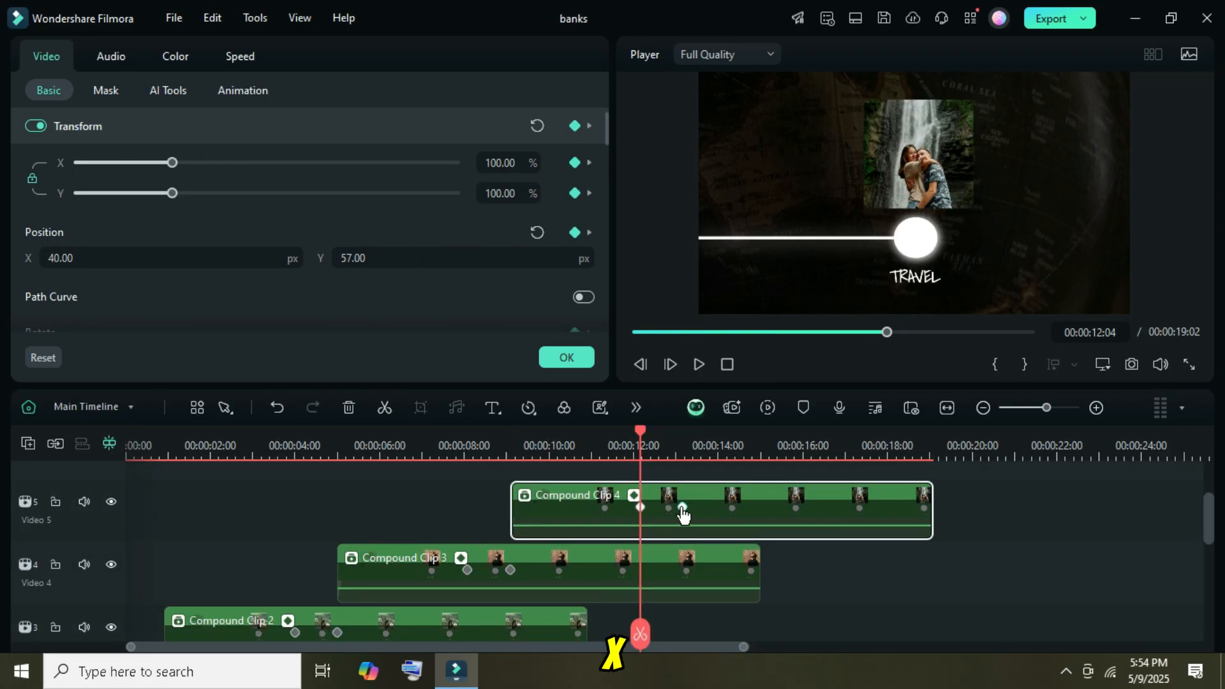
{"action": "left_click", "coordinate": [681, 514]}
{"action": "scroll", "coordinate": [707, 530], "scroll_direction": "down", "scroll_amount": 5}
{"action": "left_click", "coordinate": [680, 529]}
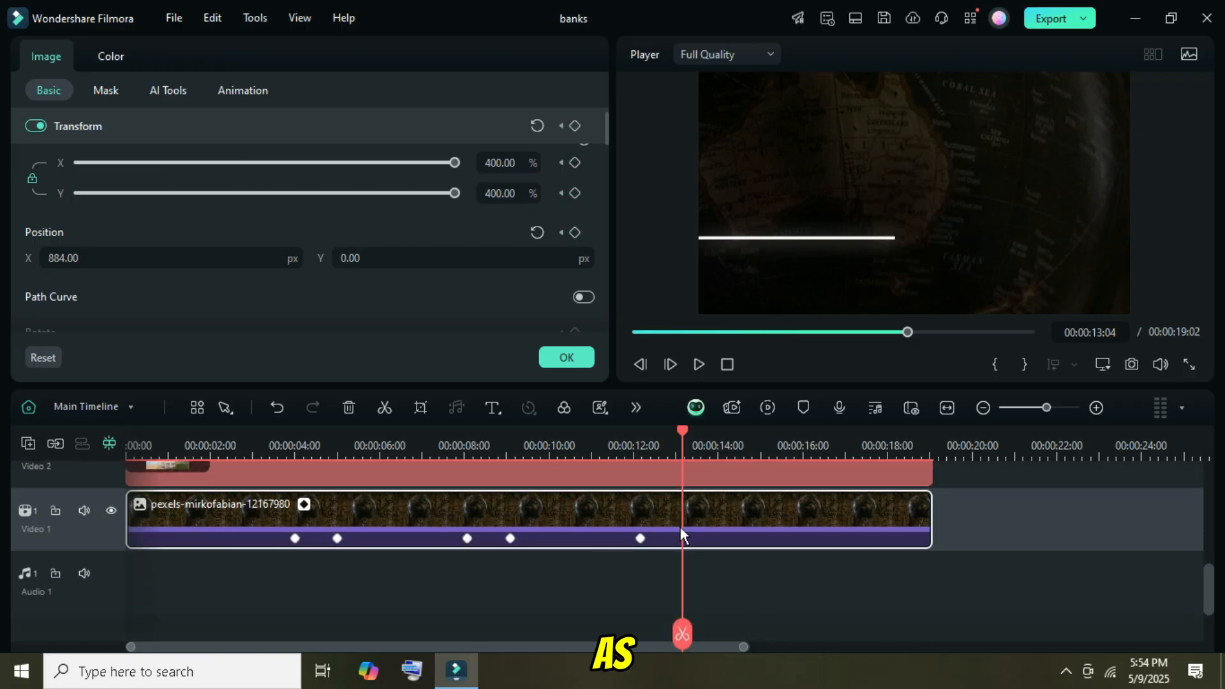
{"action": "left_click", "coordinate": [575, 125]}
{"action": "left_click", "coordinate": [176, 258]}
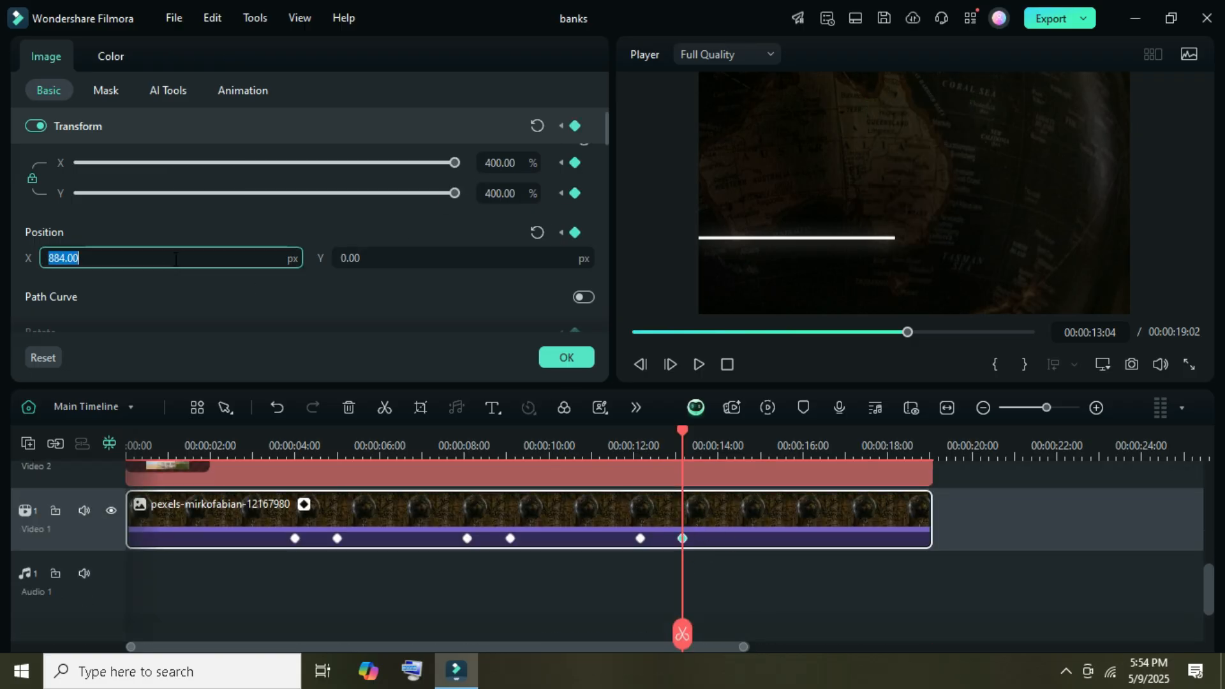
{"action": "type", "text": "1300"}
{"action": "key", "text": "Return"}
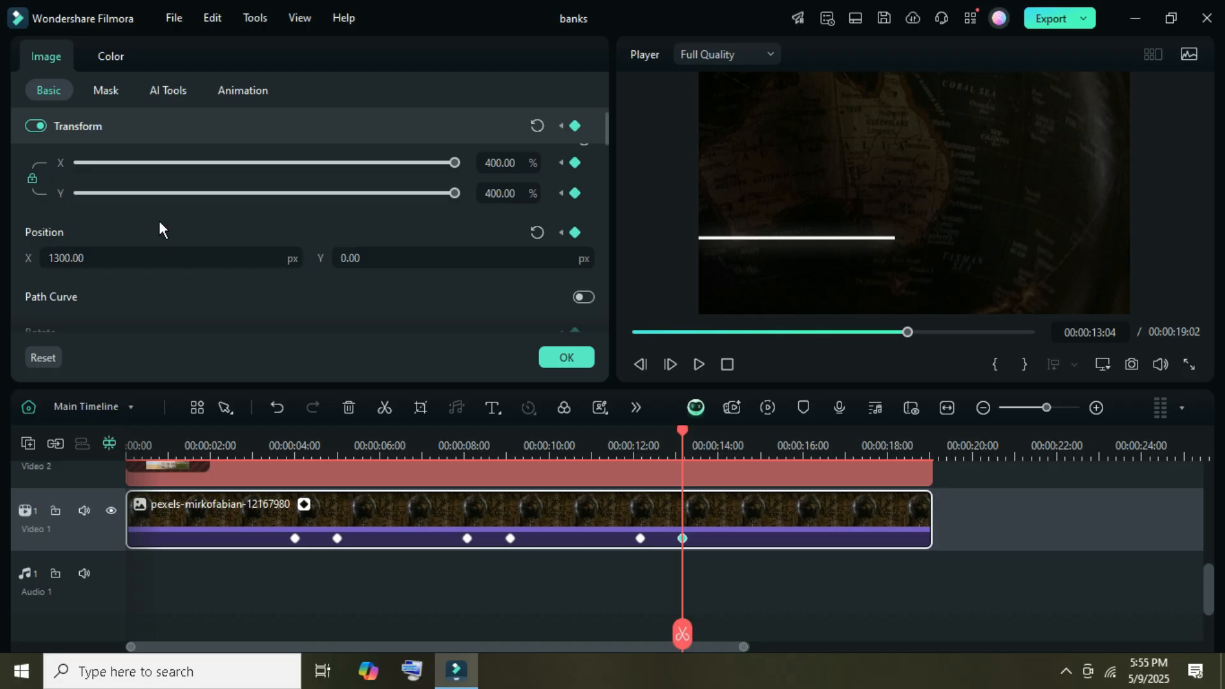
{"action": "left_click", "coordinate": [561, 356]}
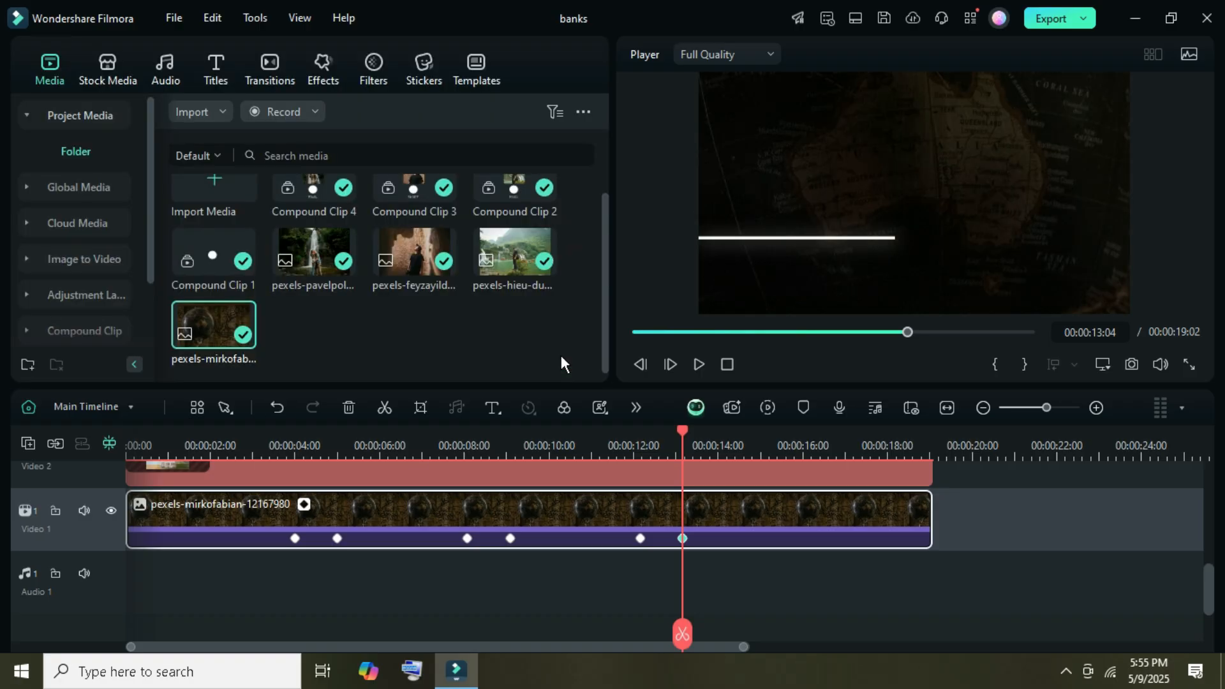
Apply the Ease In Bezier curve to all Position X keyframes of the background photo and collapse its keyframe editor.
{"action": "left_click", "coordinate": [304, 505]}
{"action": "left_click_drag", "start_coordinate": [738, 580], "coordinate": [277, 566]}
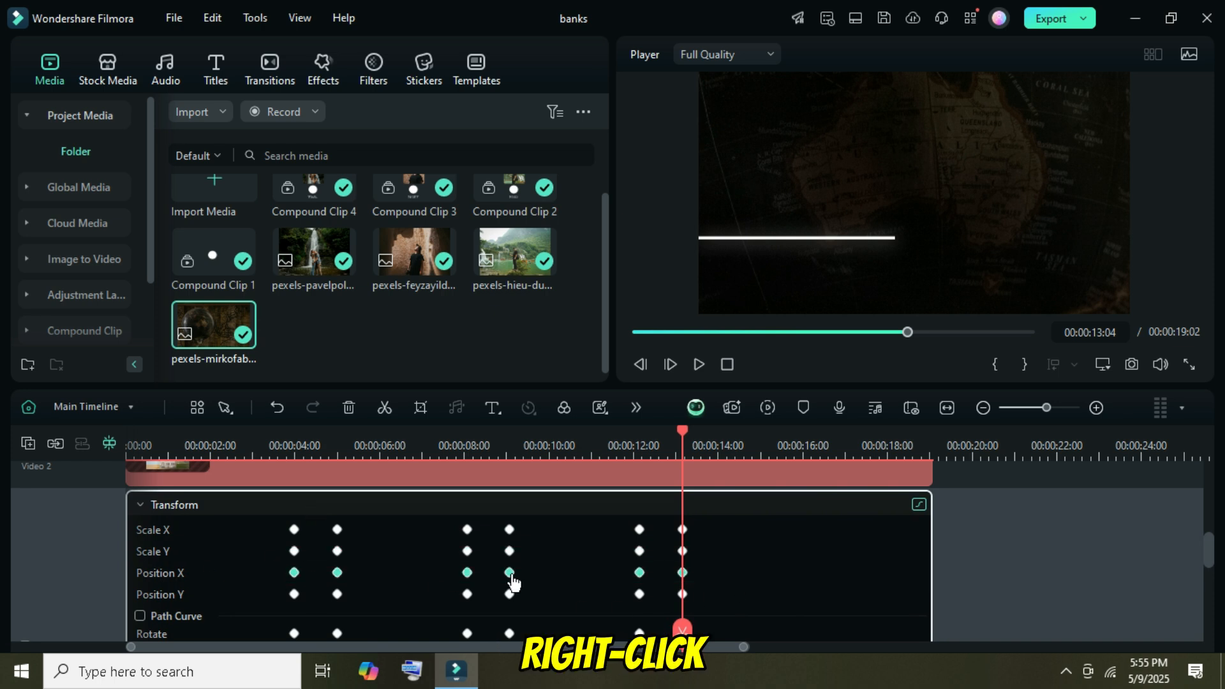
{"action": "right_click", "coordinate": [509, 572]}
{"action": "mouse_move", "coordinate": [555, 556]}
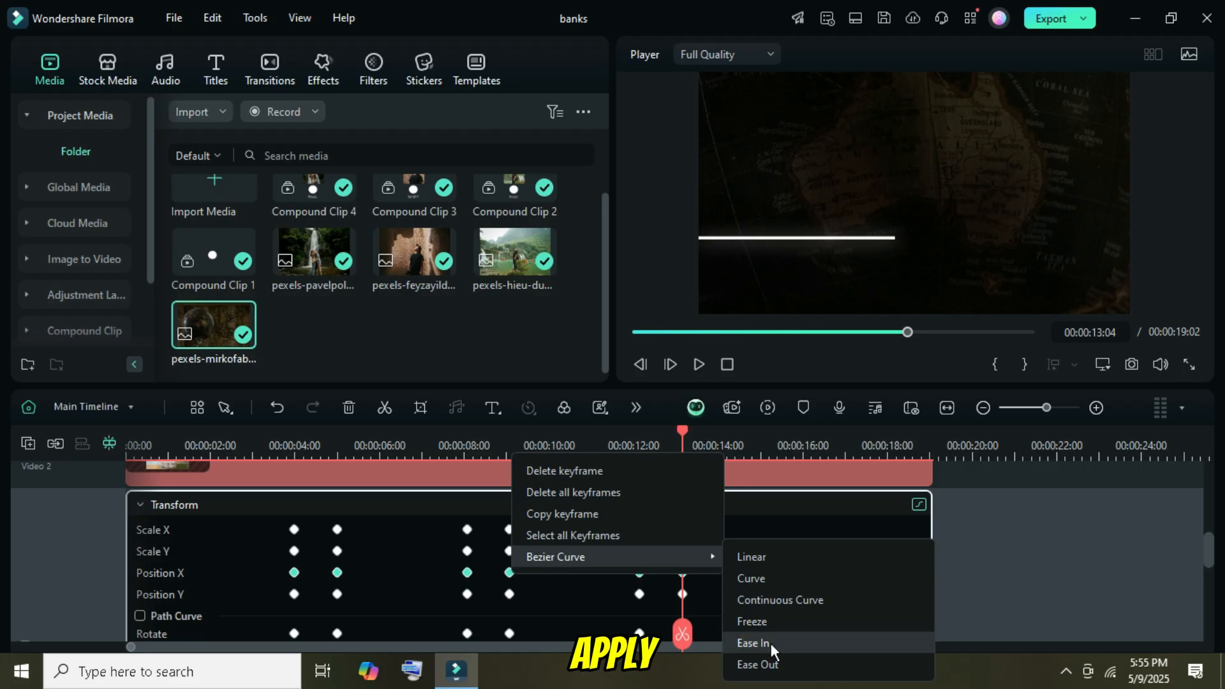
{"action": "left_click", "coordinate": [752, 643]}
{"action": "scroll", "coordinate": [737, 577], "scroll_direction": "down", "scroll_amount": 2}
{"action": "scroll", "coordinate": [737, 577], "scroll_direction": "down", "scroll_amount": 3}
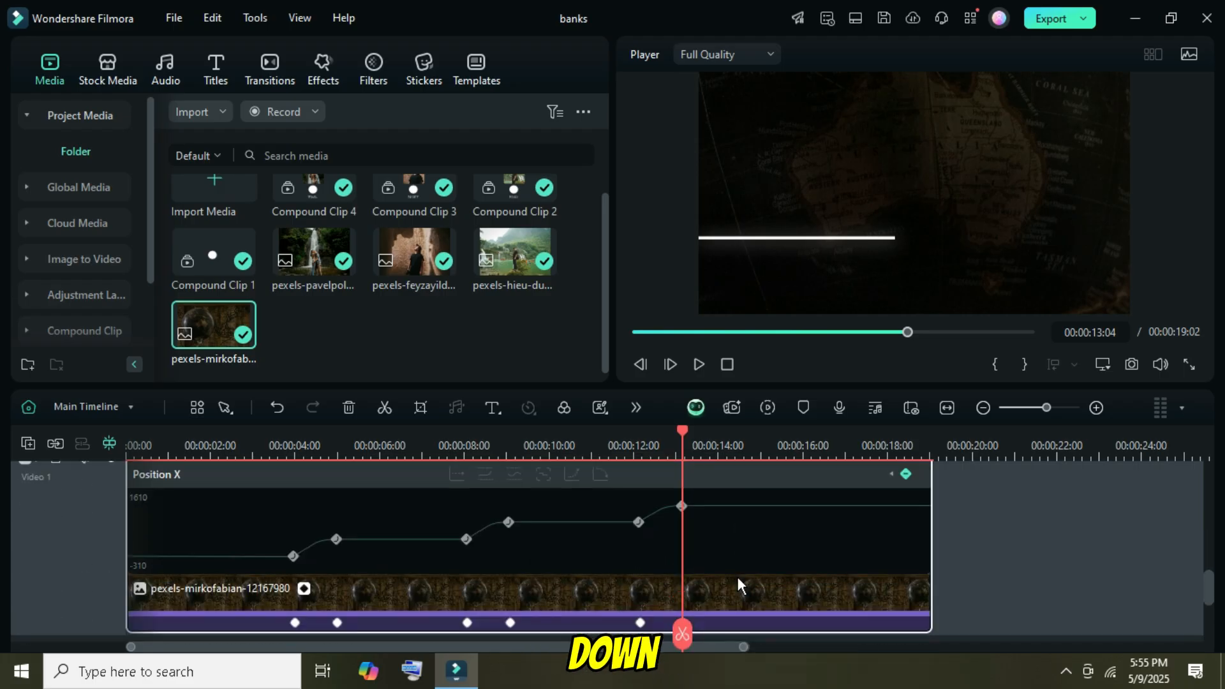
{"action": "left_click", "coordinate": [302, 534]}
{"action": "scroll", "coordinate": [374, 536], "scroll_direction": "up", "scroll_amount": 1}
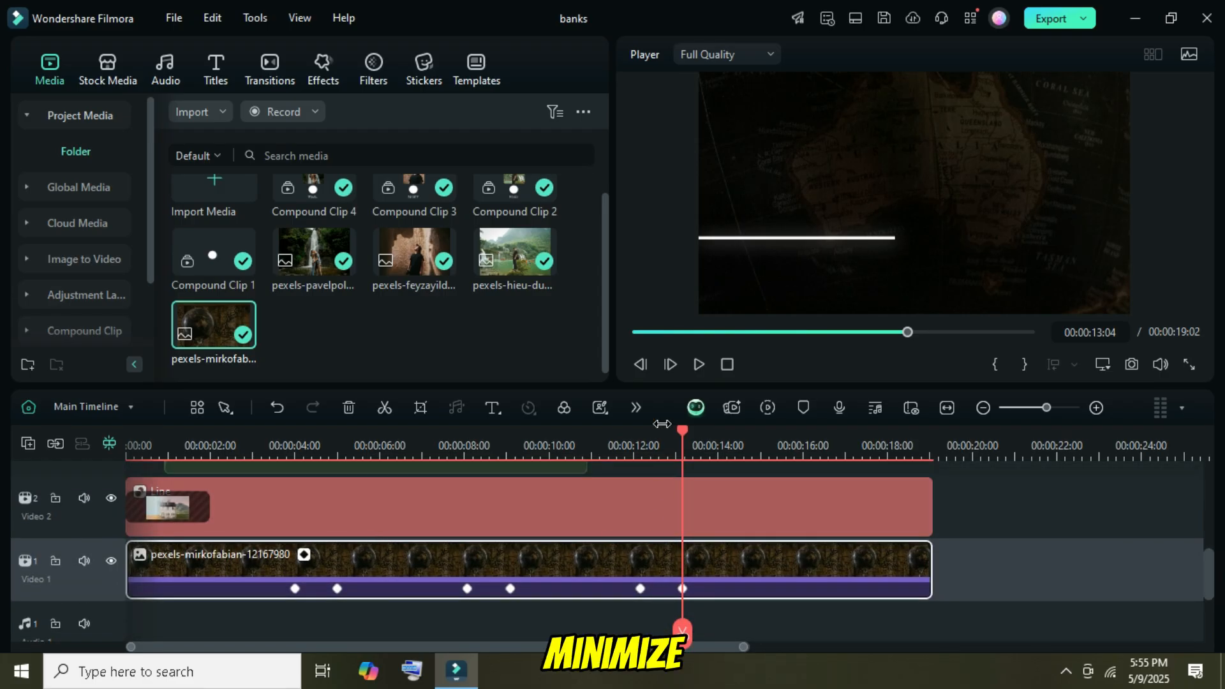
Render the timeline preview and play it from the start to check the background panning in sync with the compound clips.
{"action": "left_click", "coordinate": [635, 332]}
{"action": "scroll", "coordinate": [759, 519], "scroll_direction": "up", "scroll_amount": 2}
{"action": "scroll", "coordinate": [760, 512], "scroll_direction": "up", "scroll_amount": 1}
{"action": "scroll", "coordinate": [759, 511], "scroll_direction": "down", "scroll_amount": 1}
{"action": "left_click", "coordinate": [767, 411]}
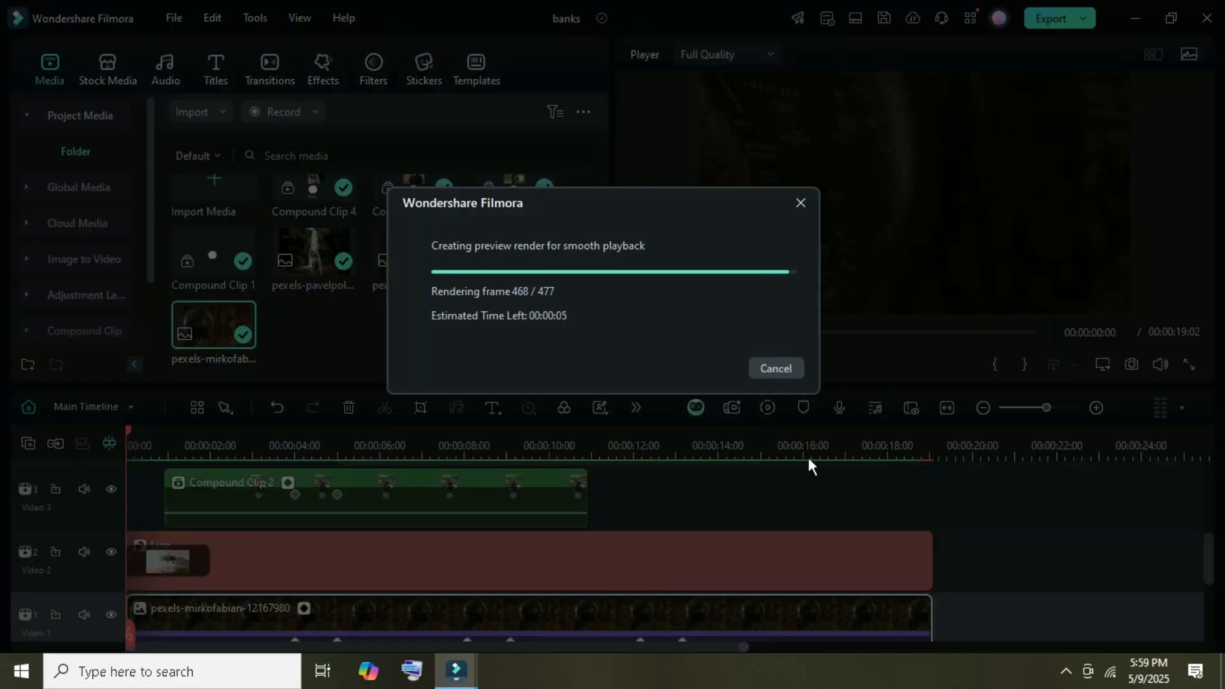
{"action": "scroll", "coordinate": [806, 454], "scroll_direction": "up", "scroll_amount": 2}
{"action": "scroll", "coordinate": [606, 577], "scroll_direction": "down", "scroll_amount": 3}
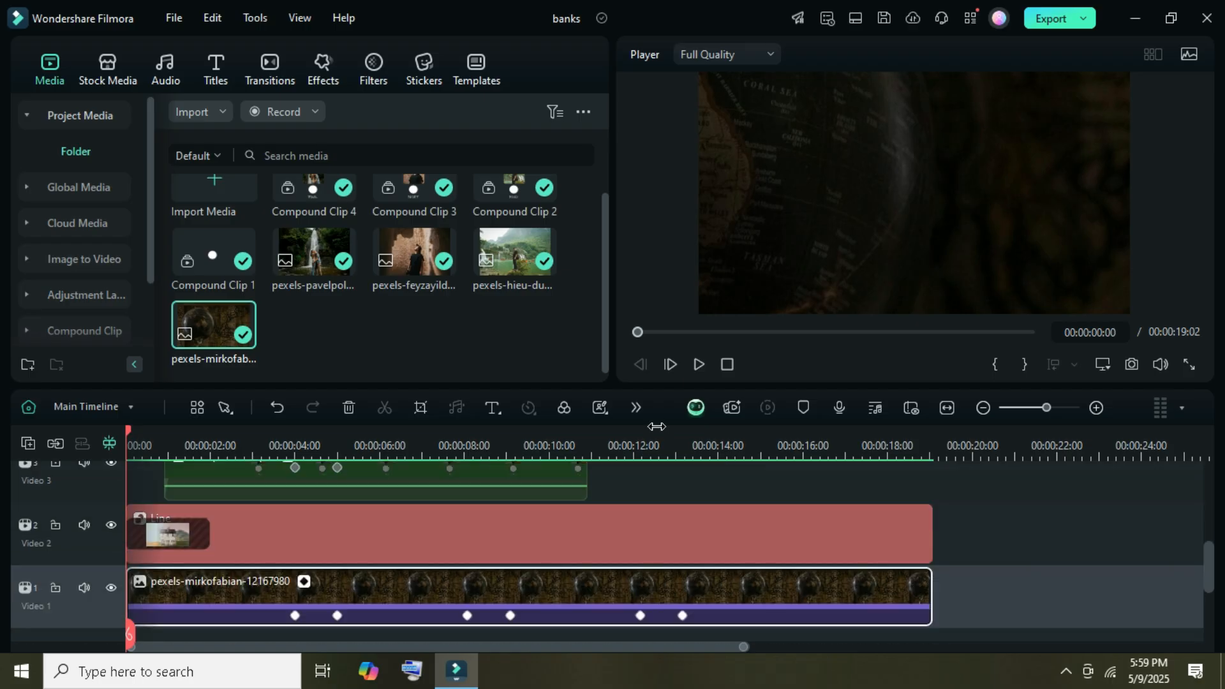
{"action": "left_click", "coordinate": [696, 362]}
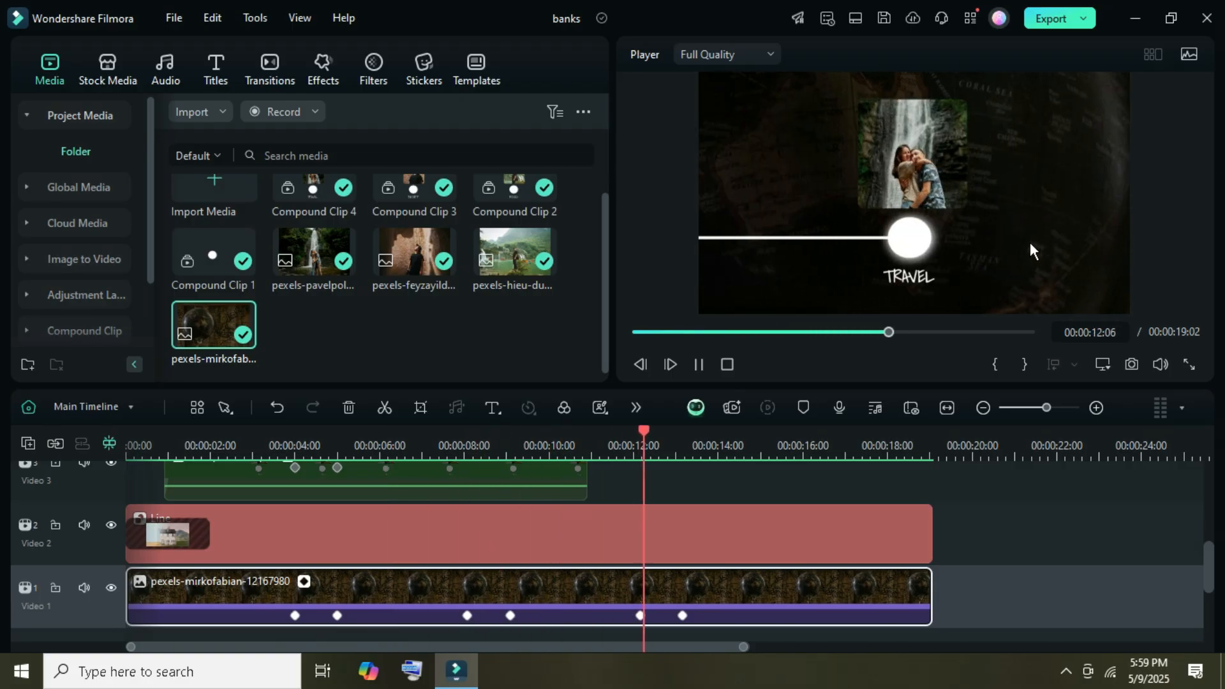
{"action": "left_click", "coordinate": [700, 365]}
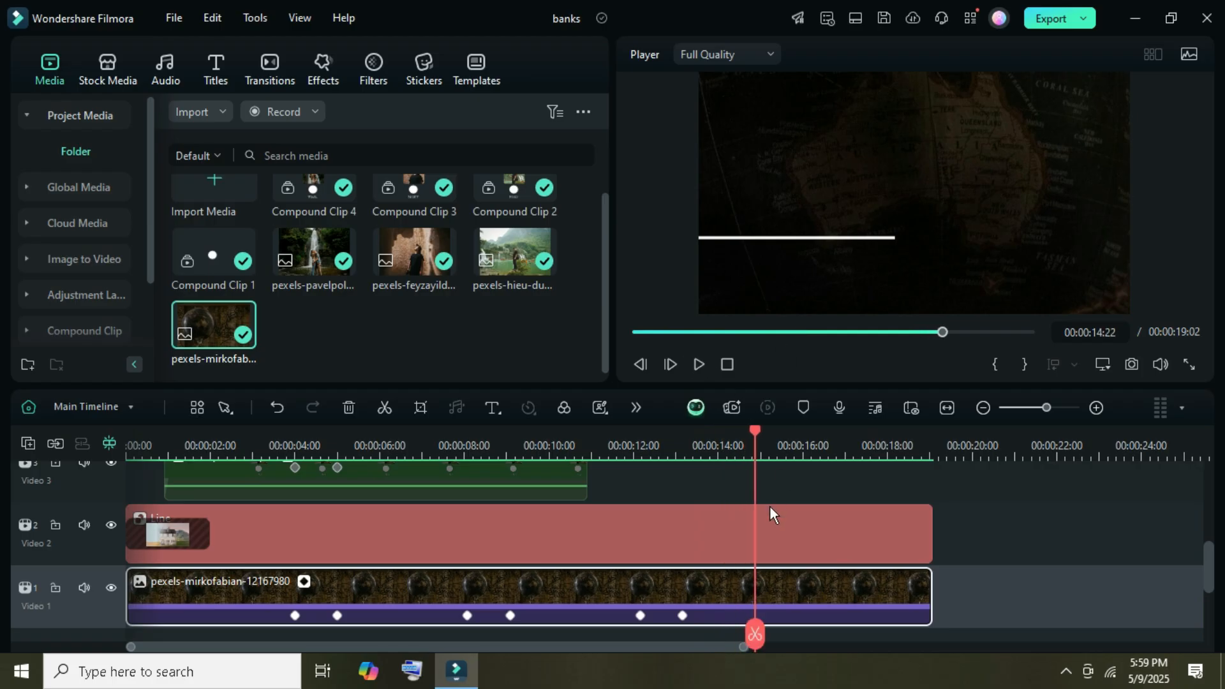
Combine Compound Clips 2, 3 and 4 into a single compound clip, keeping the default name.
{"action": "scroll", "coordinate": [770, 505], "scroll_direction": "up", "scroll_amount": 2}
{"action": "scroll", "coordinate": [537, 470], "scroll_direction": "up", "scroll_amount": 4}
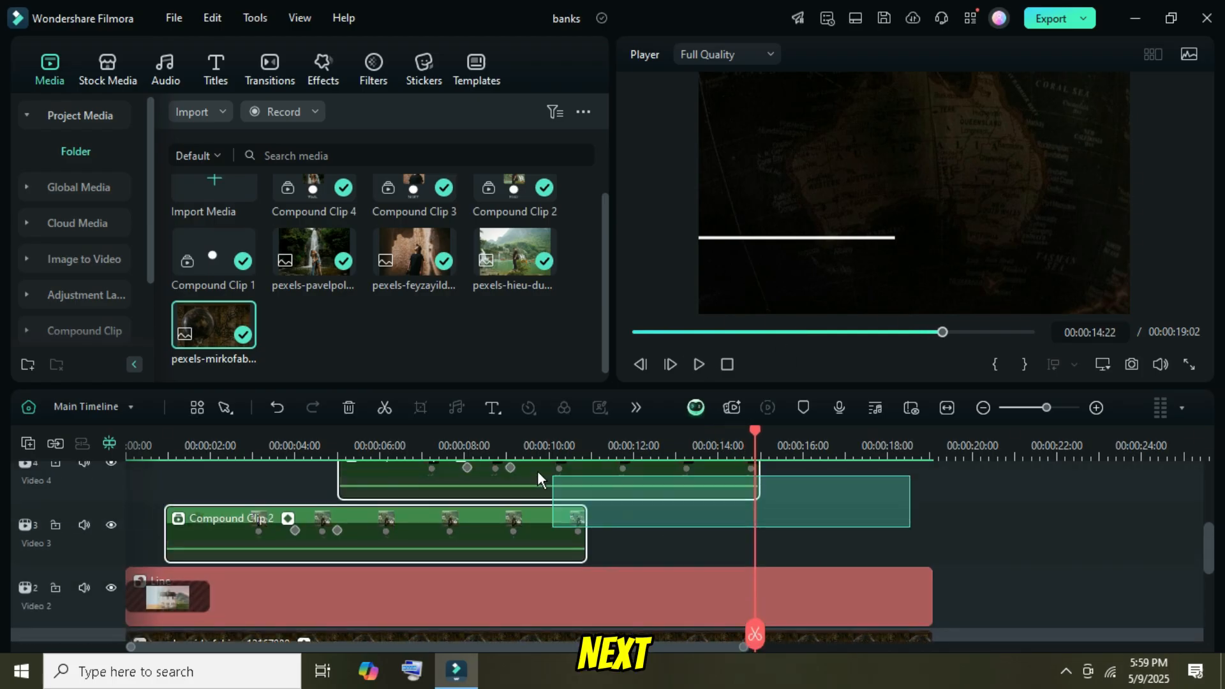
{"action": "scroll", "coordinate": [633, 518], "scroll_direction": "down", "scroll_amount": 2}
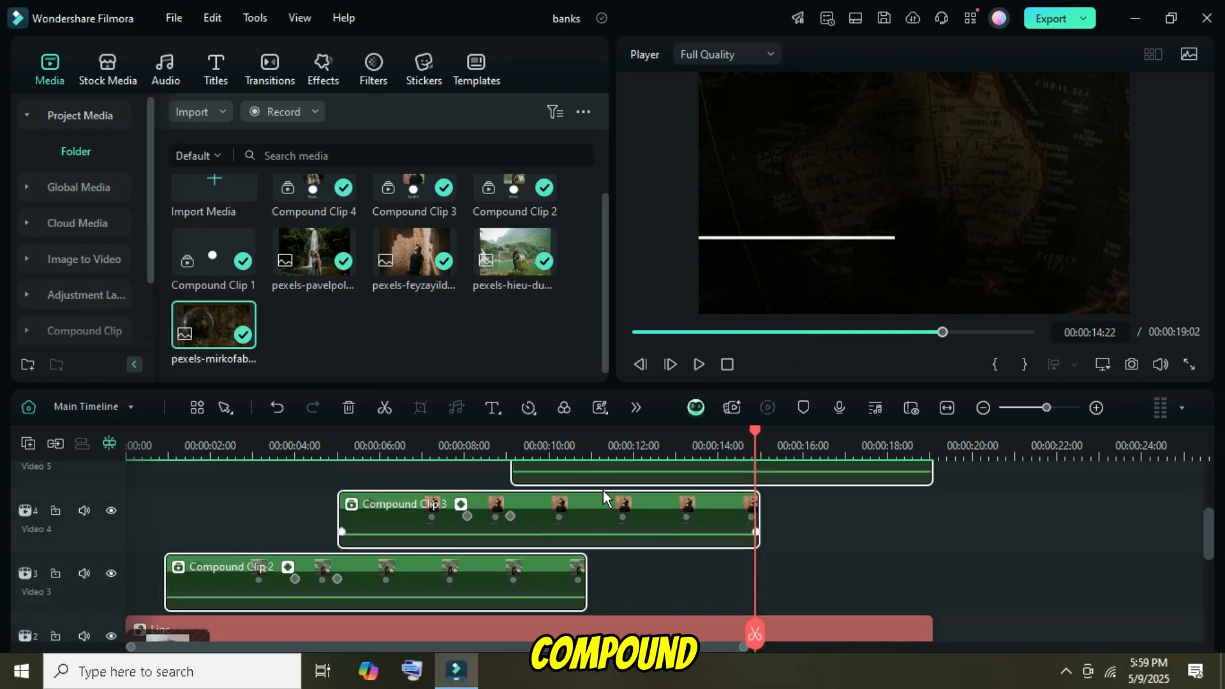
{"action": "right_click", "coordinate": [652, 511]}
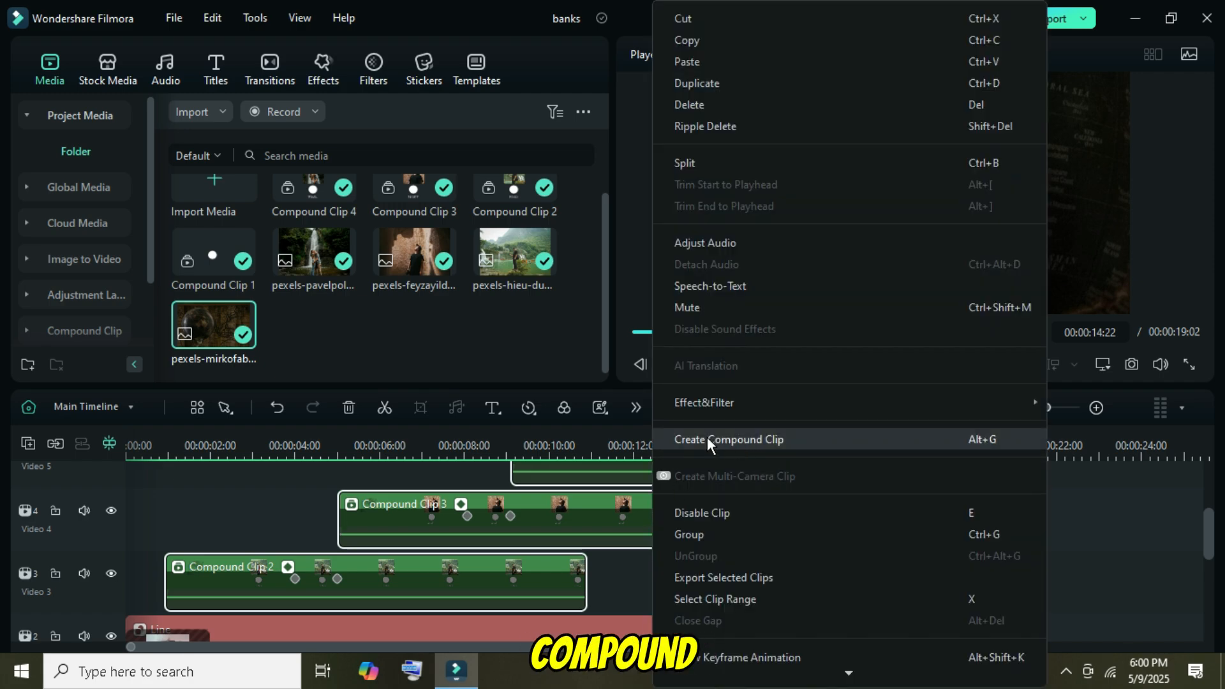
{"action": "left_click", "coordinate": [707, 437]}
{"action": "left_click", "coordinate": [702, 351]}
Add a Position keyframe to the Line clip at 00:00:13:12, just after the background photo's last keyframe.
{"action": "scroll", "coordinate": [758, 523], "scroll_direction": "down", "scroll_amount": 3}
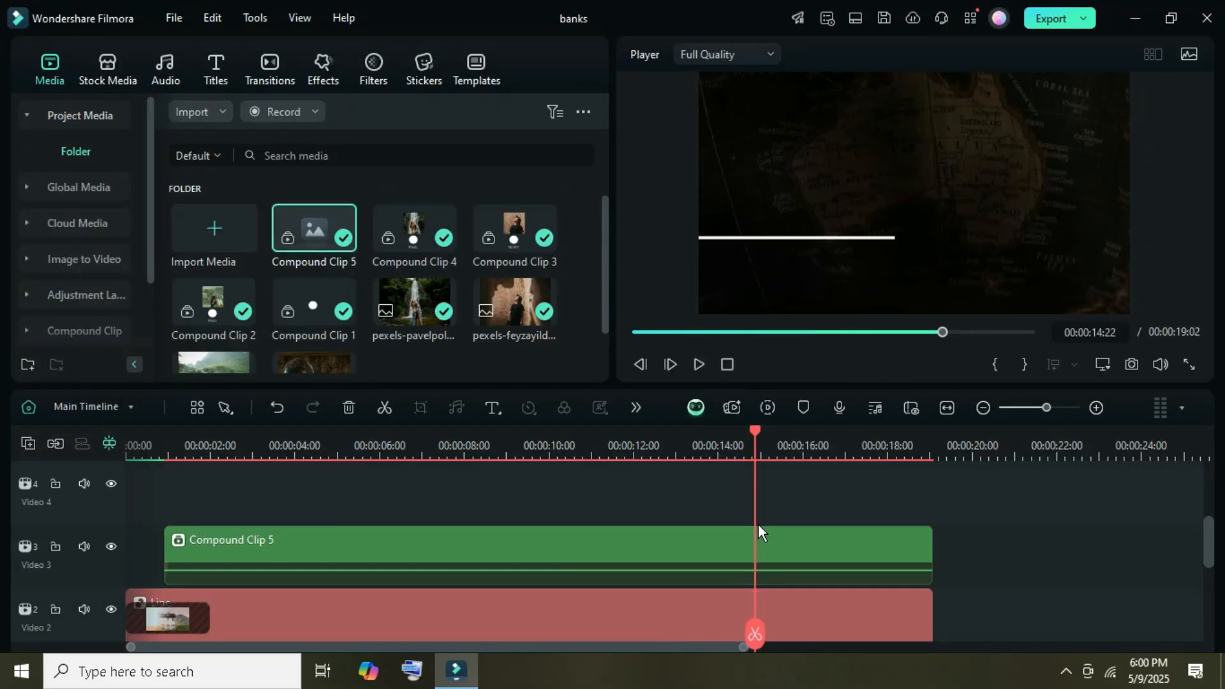
{"action": "left_click", "coordinate": [773, 507]}
{"action": "left_click_drag", "start_coordinate": [755, 433], "coordinate": [697, 435]}
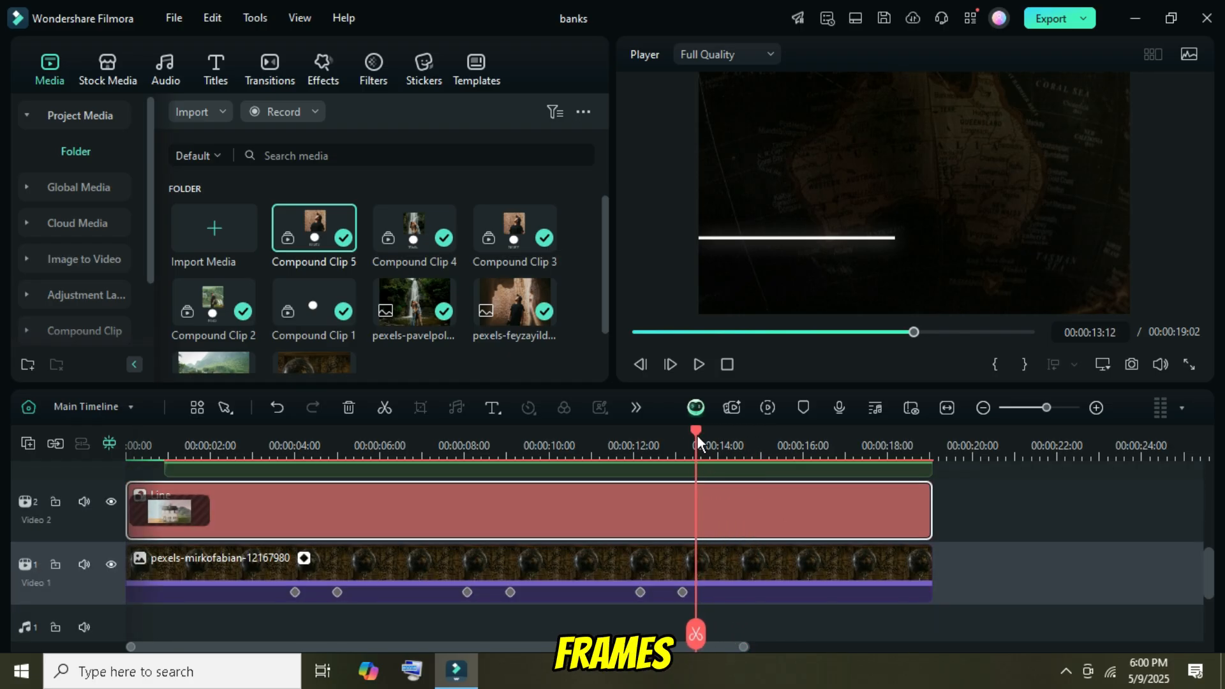
{"action": "double_click", "coordinate": [714, 505]}
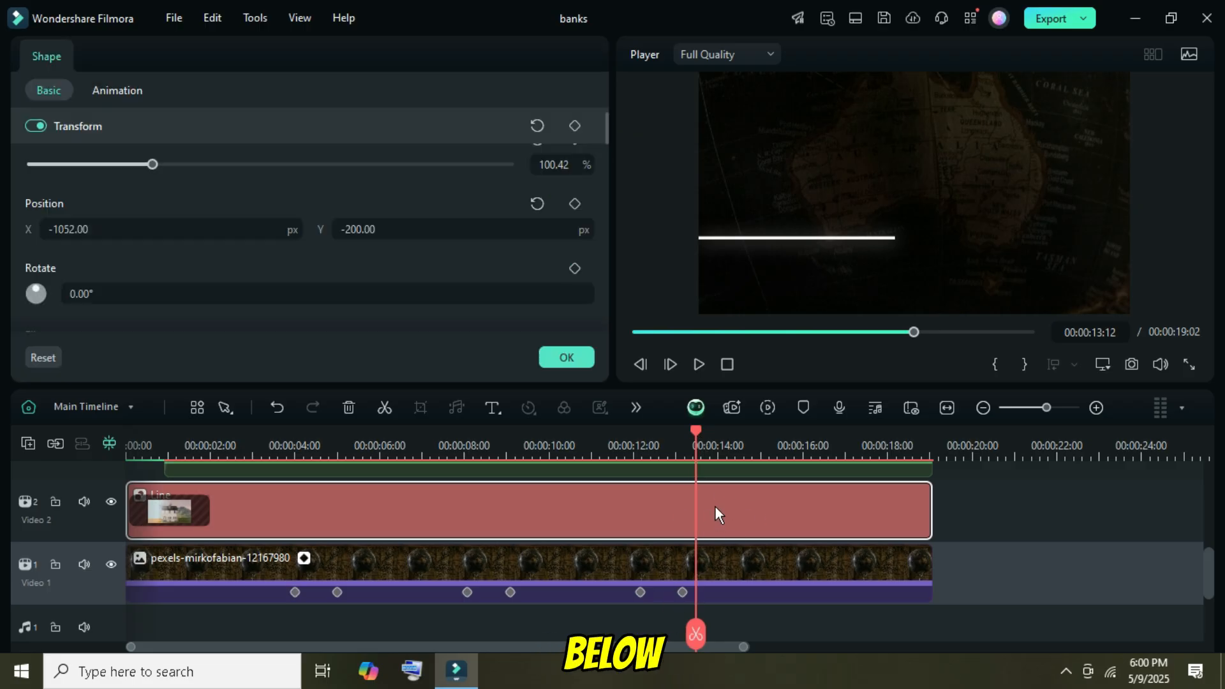
{"action": "left_click_drag", "start_coordinate": [604, 132], "coordinate": [605, 105]}
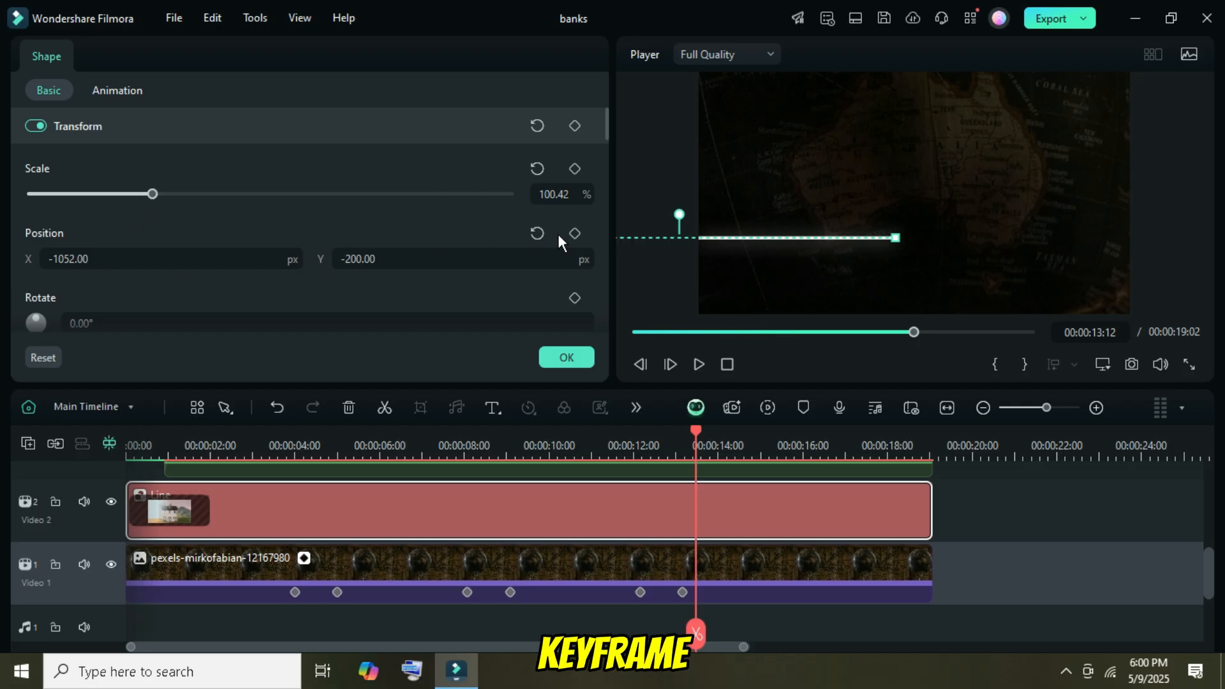
{"action": "left_click", "coordinate": [574, 234]}
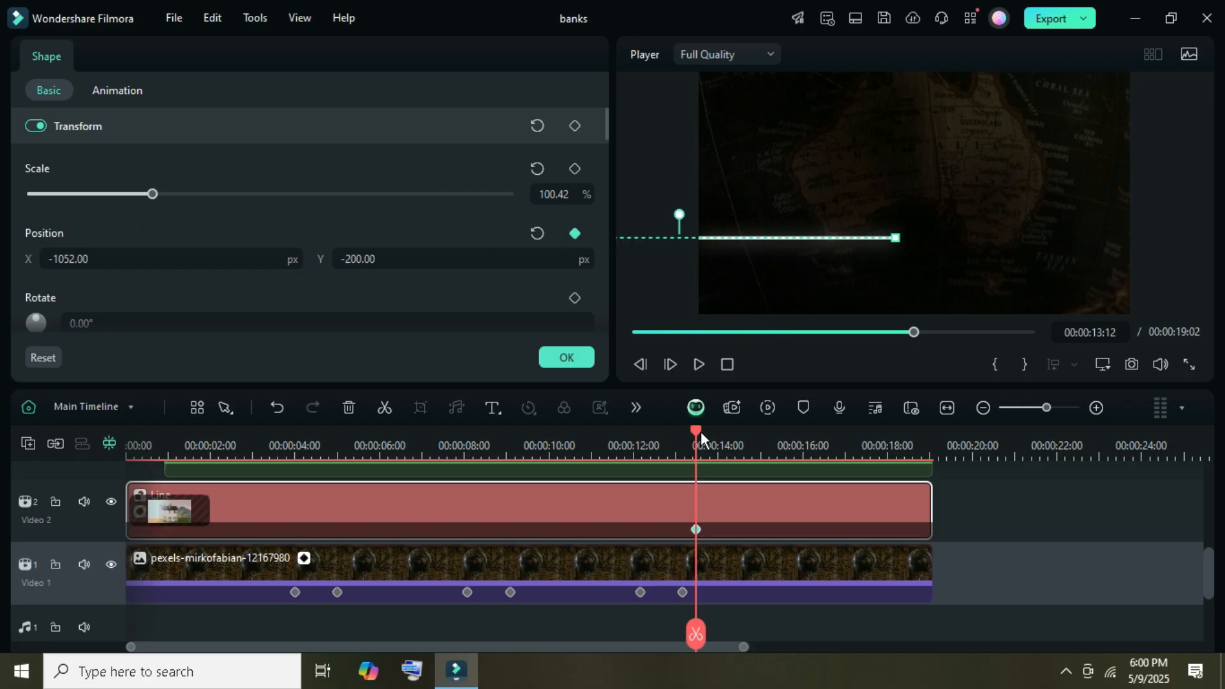
Add a second Position keyframe to the Line clip at 00:00:14:00 with Position X -1927 px, moving the line out of frame.
{"action": "mouse_move", "coordinate": [695, 430]}
{"action": "left_mouse_down"}
{"action": "mouse_move", "coordinate": [730, 430]}
{"action": "mouse_move", "coordinate": [718, 433]}
{"action": "left_mouse_up"}
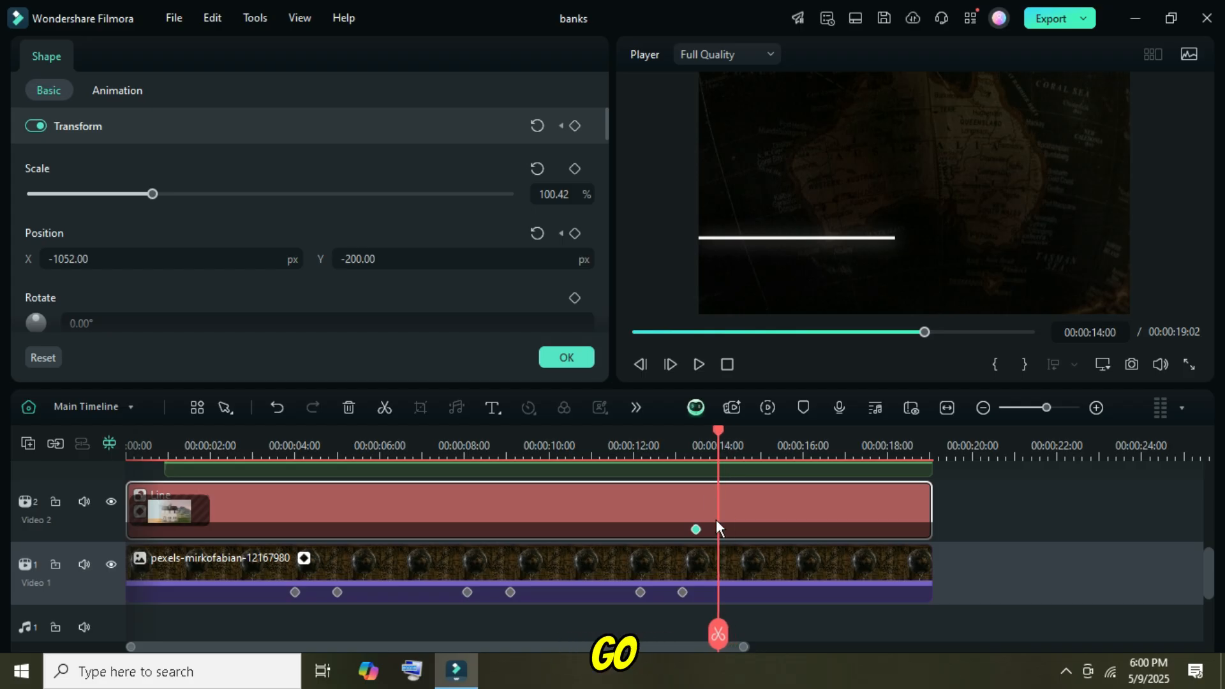
{"action": "left_click", "coordinate": [575, 234]}
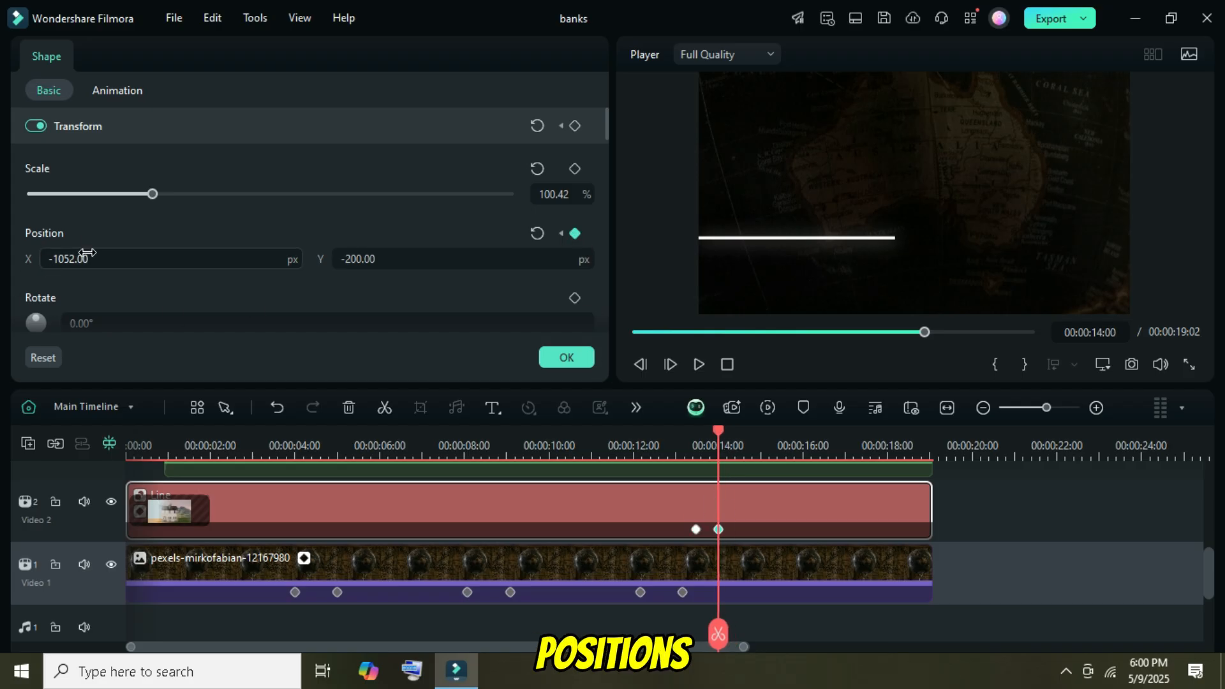
{"action": "left_click_drag", "start_coordinate": [110, 260], "coordinate": [80, 260]}
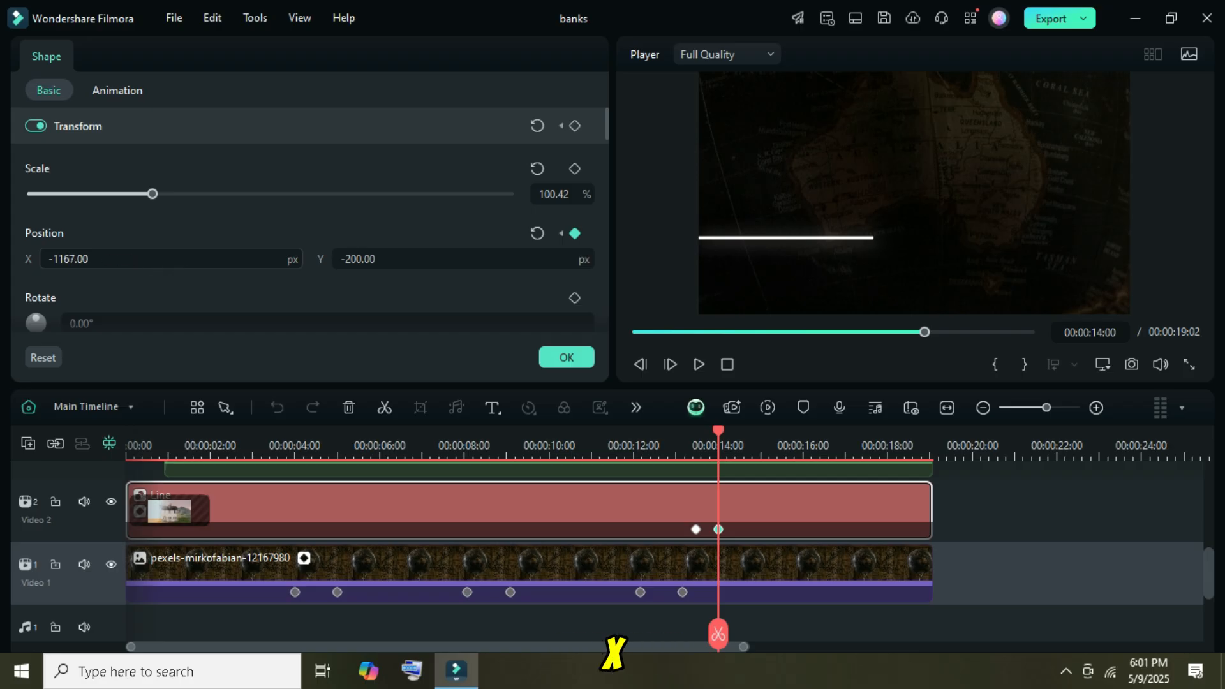
{"action": "left_click_drag", "start_coordinate": [189, 258], "coordinate": [121, 259]}
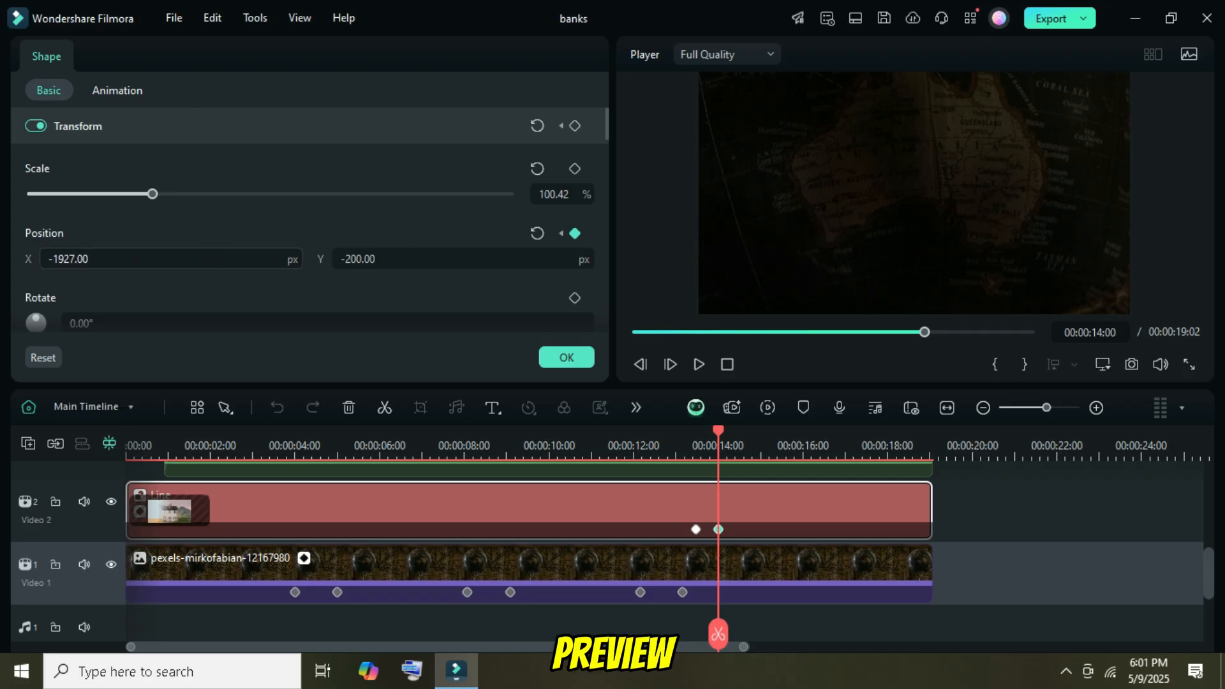
Render the preview again, close the Line clip's settings and play the finished animation from the start.
{"action": "left_click_drag", "start_coordinate": [717, 429], "coordinate": [667, 427]}
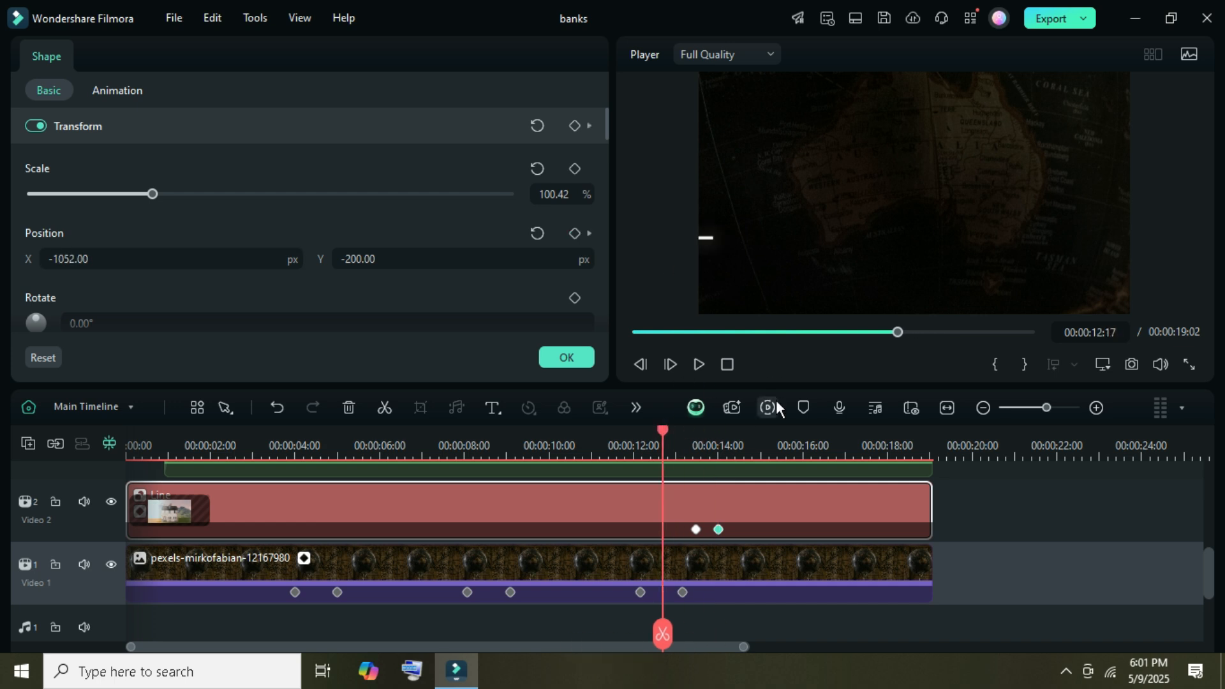
{"action": "left_click", "coordinate": [775, 400]}
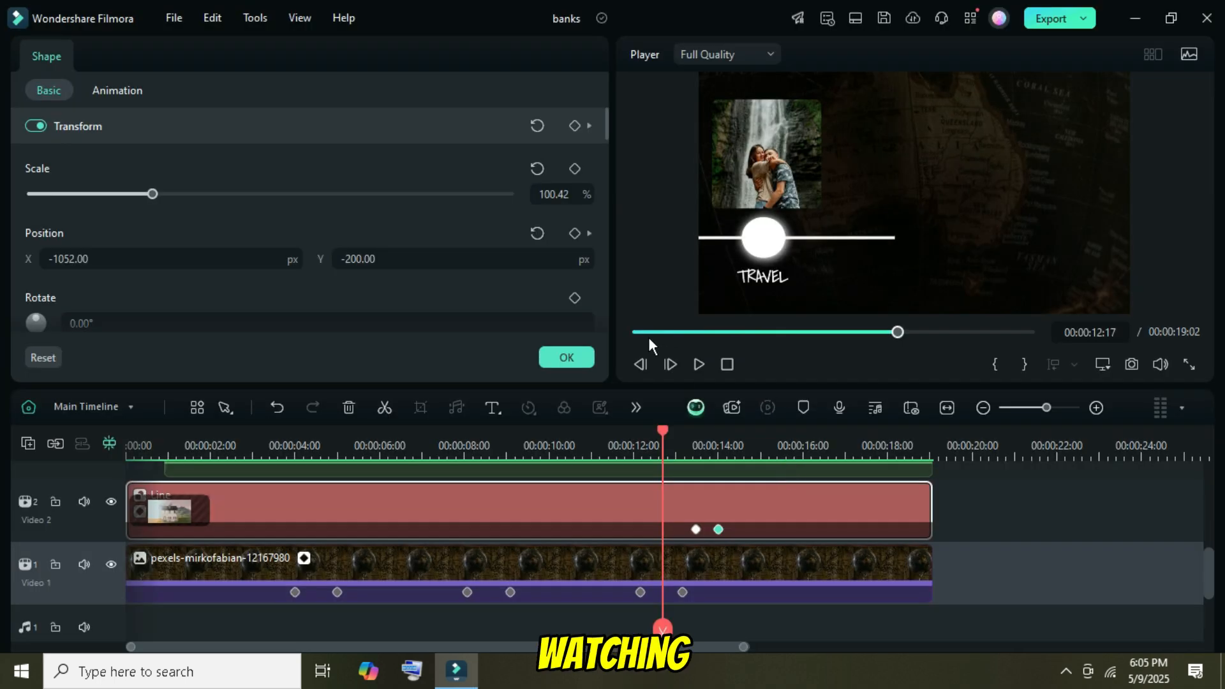
{"action": "left_click", "coordinate": [568, 352]}
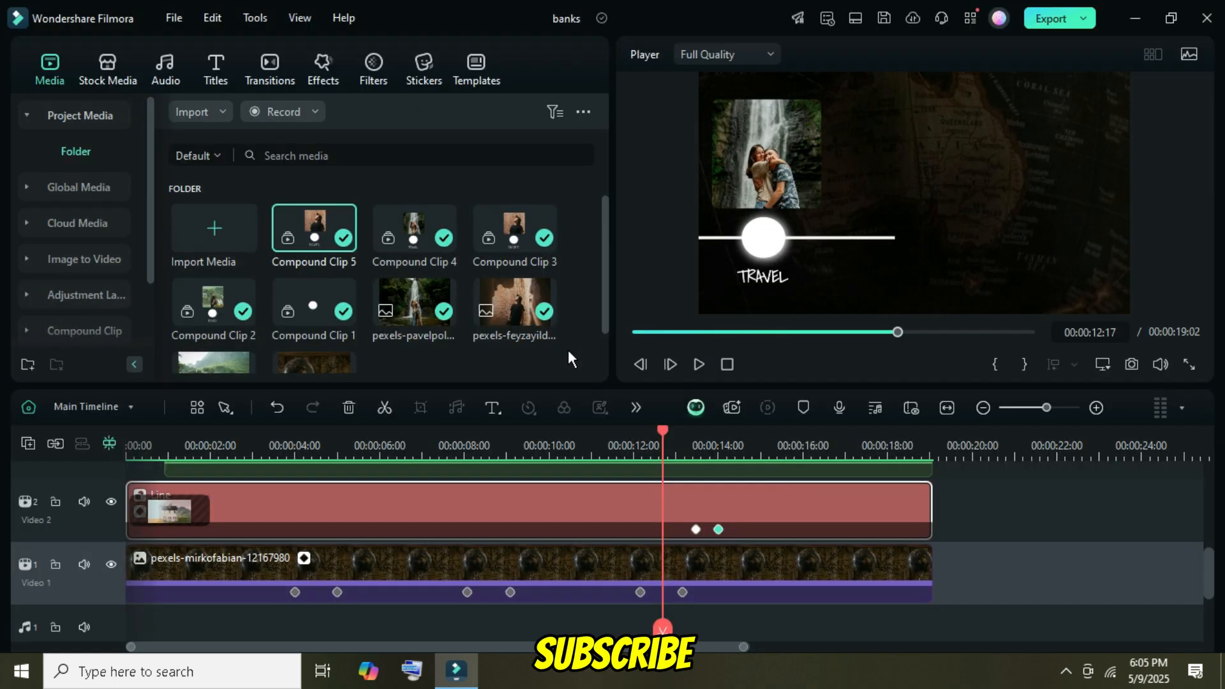
{"action": "left_click", "coordinate": [634, 332]}
{"action": "scroll", "coordinate": [408, 510], "scroll_direction": "up", "scroll_amount": 2}
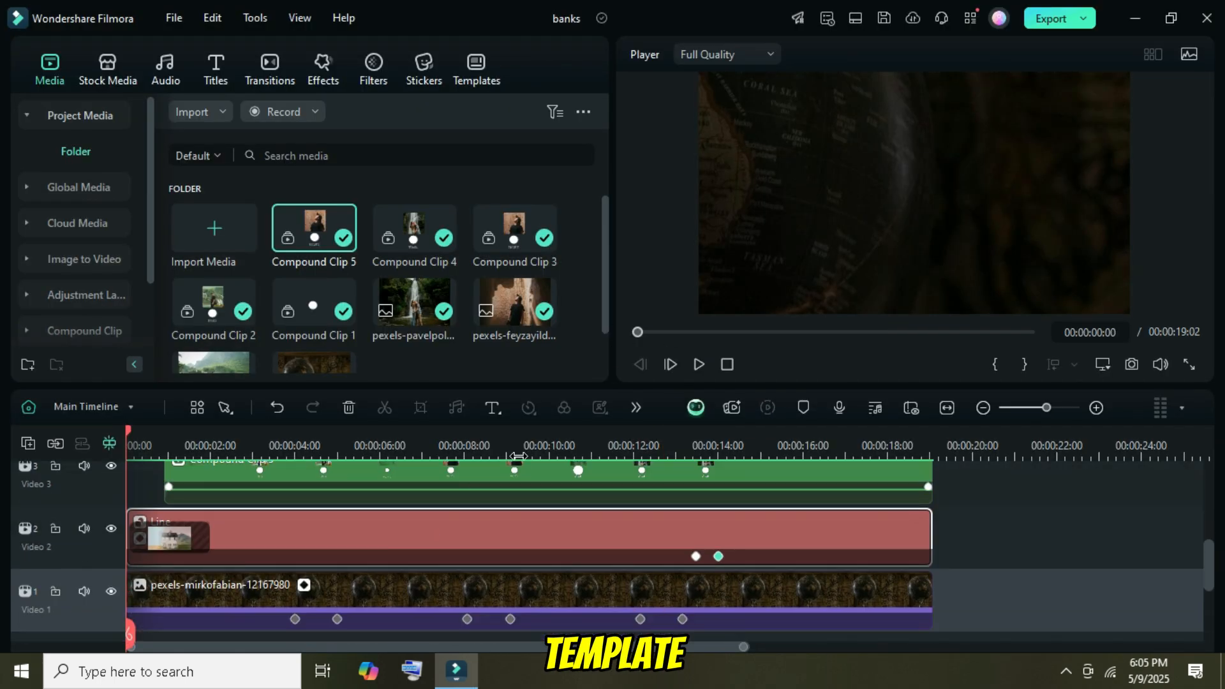
{"action": "left_click", "coordinate": [699, 365]}
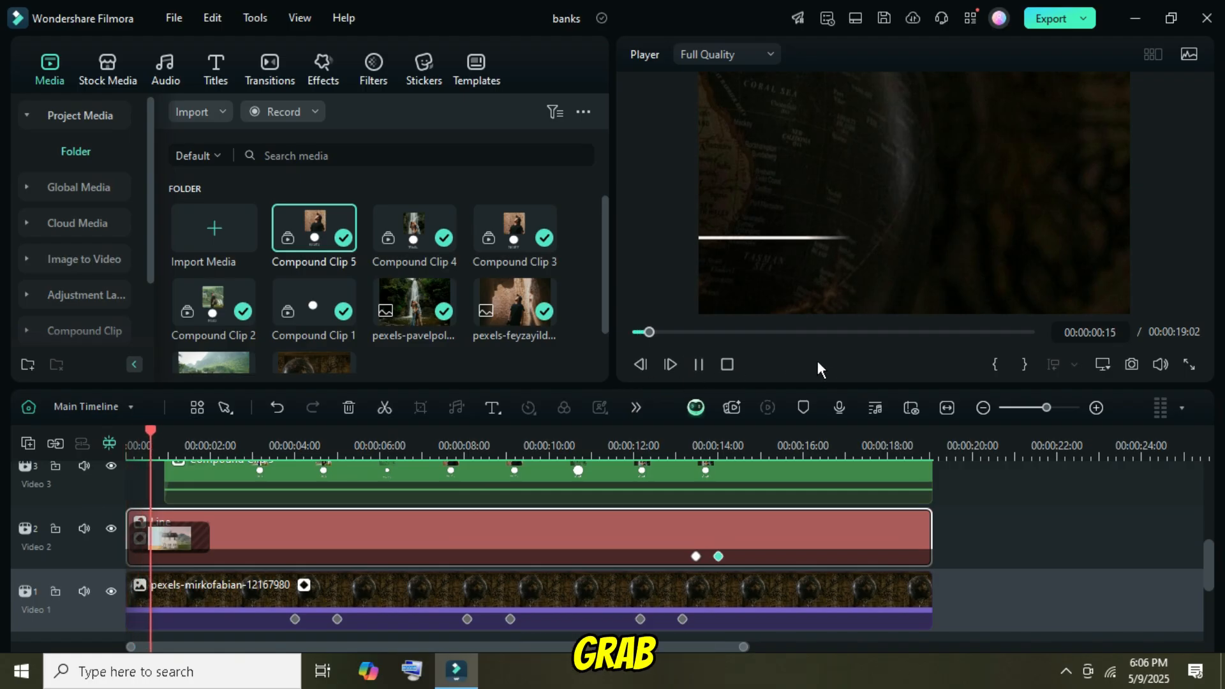